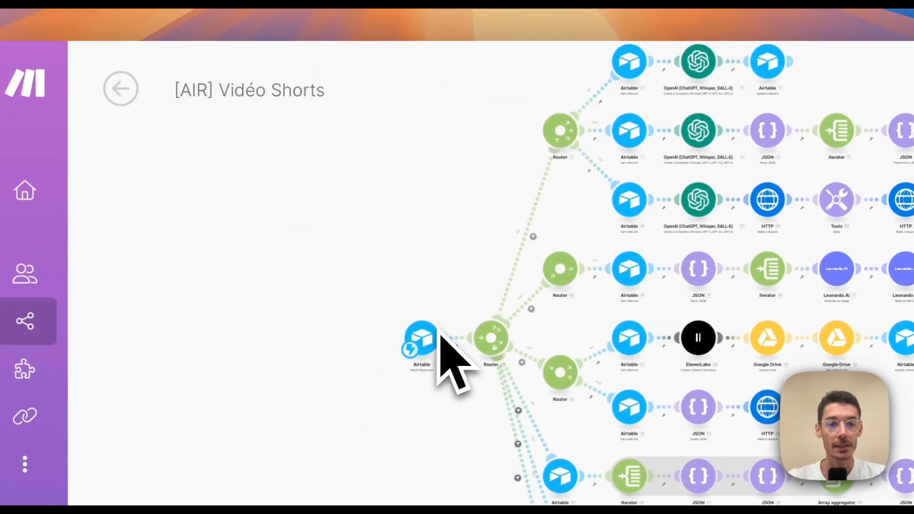
- Examine how the [AIR] Vidéo Shorts scenario branches from the Airtable Watch Responses trigger through its routers
scroll(441, 333, down, 3)
scroll(508, 221, right, 2)
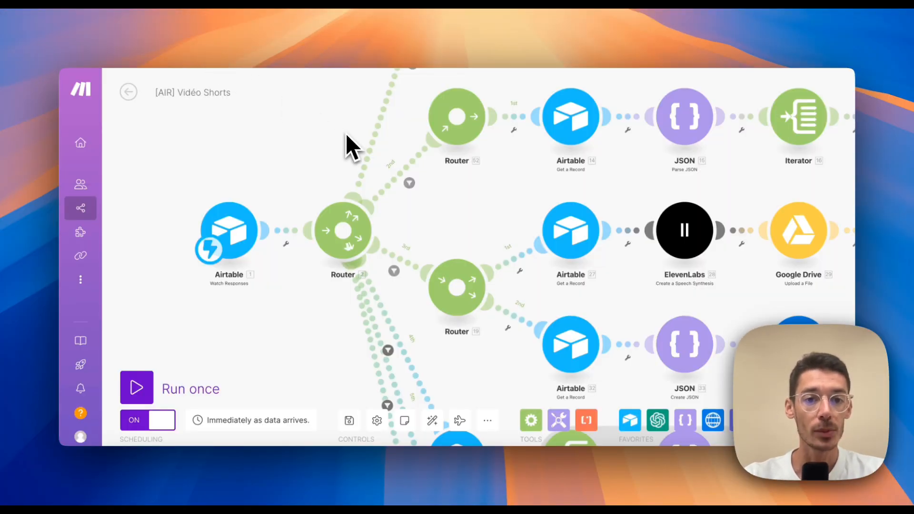
drag(347, 147, 300, 228)
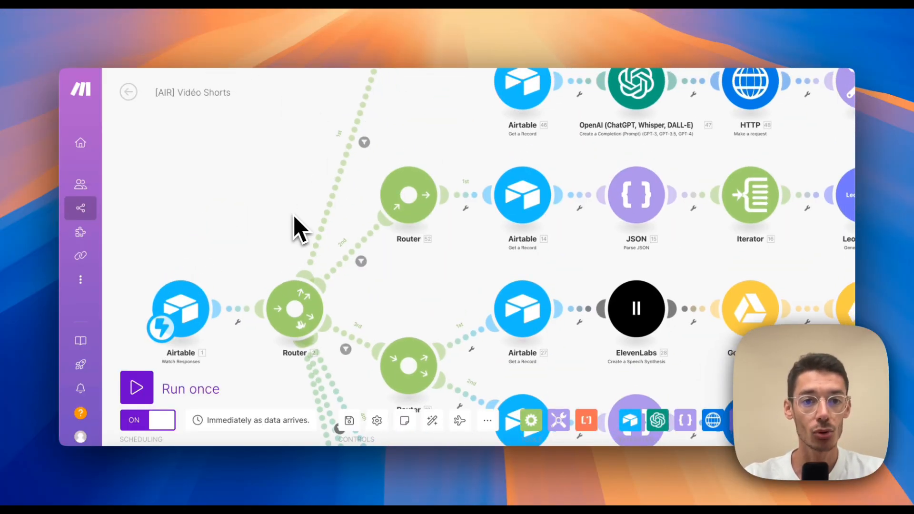
scroll(509, 138, down, 5)
scroll(510, 134, up, 4)
drag(510, 133, 320, 341)
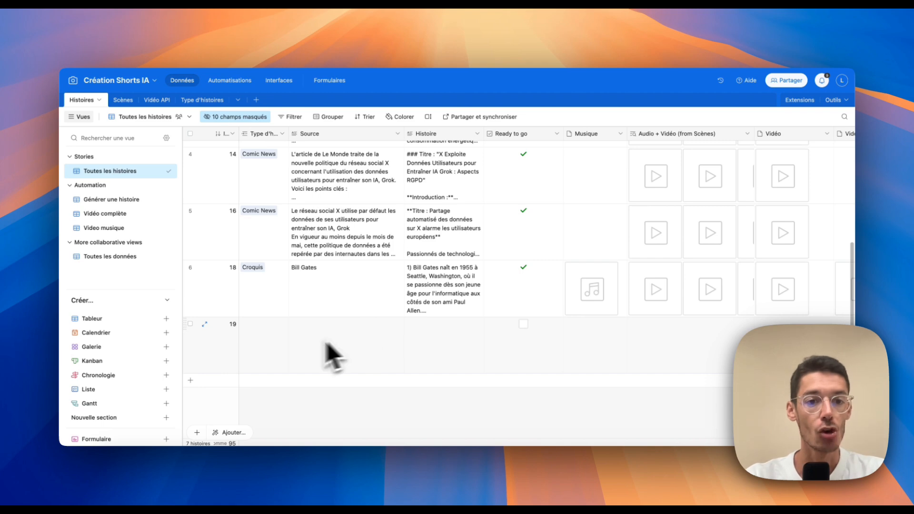
click(355, 363)
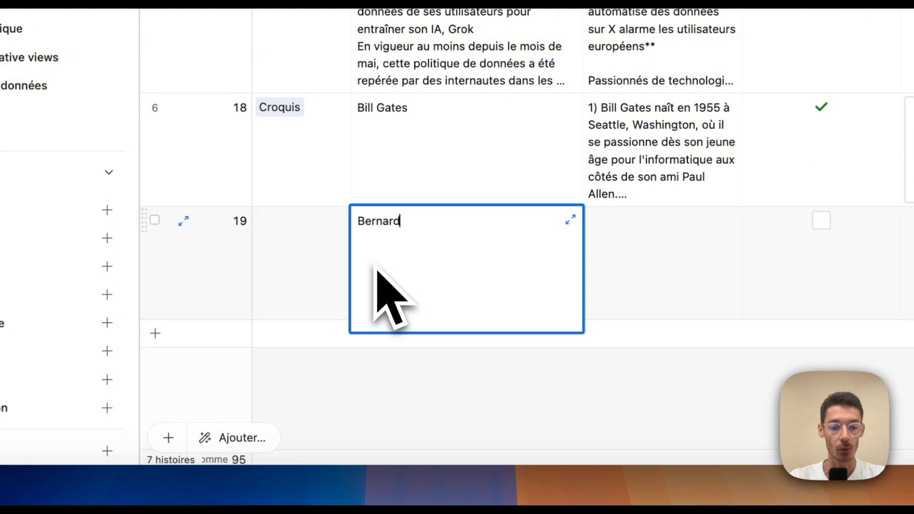
click(298, 300)
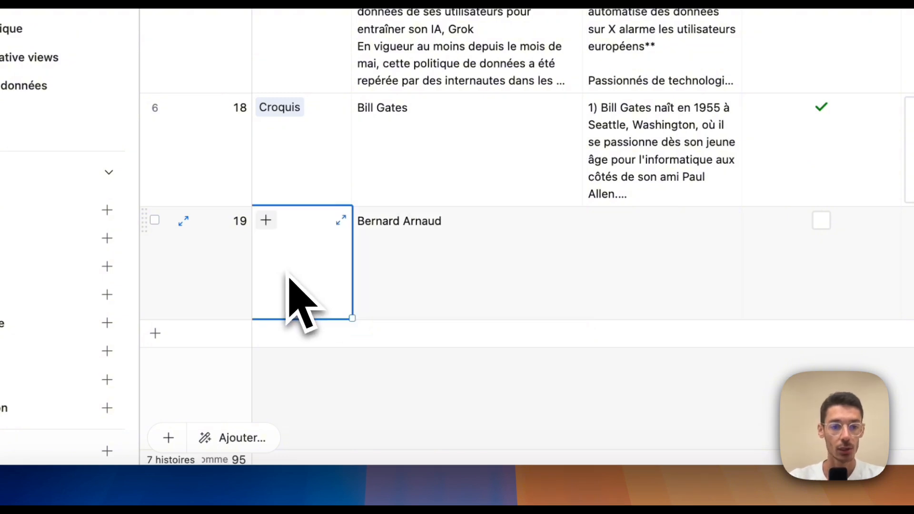
click(266, 220)
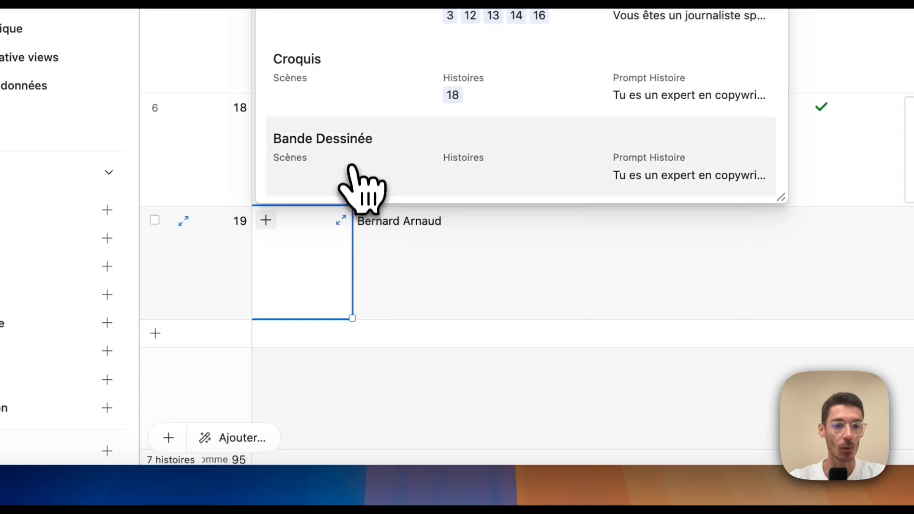
click(362, 181)
click(477, 269)
click(664, 269)
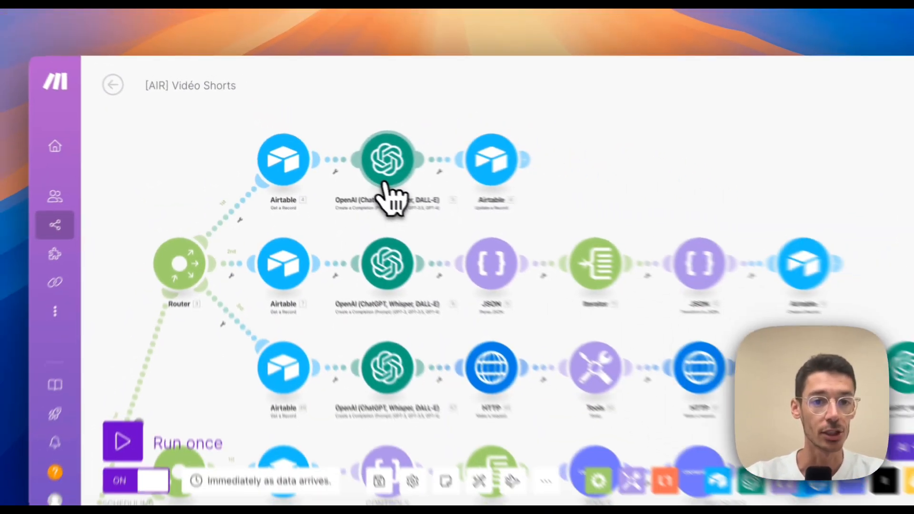
- Check the first branch's OpenAI message content in Make and open the Bande Dessinée Prompt Histoire in Airtable's Type d'histoires table
click(347, 138)
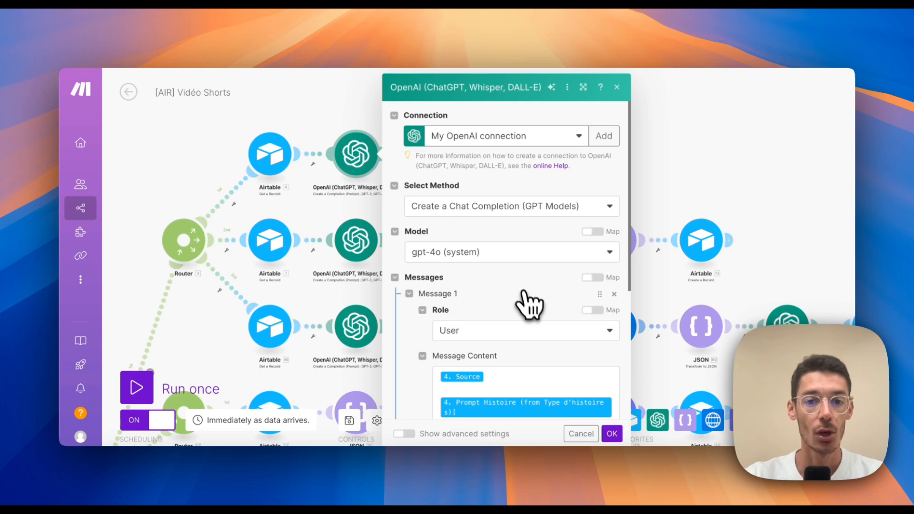
scroll(525, 291, down, 4)
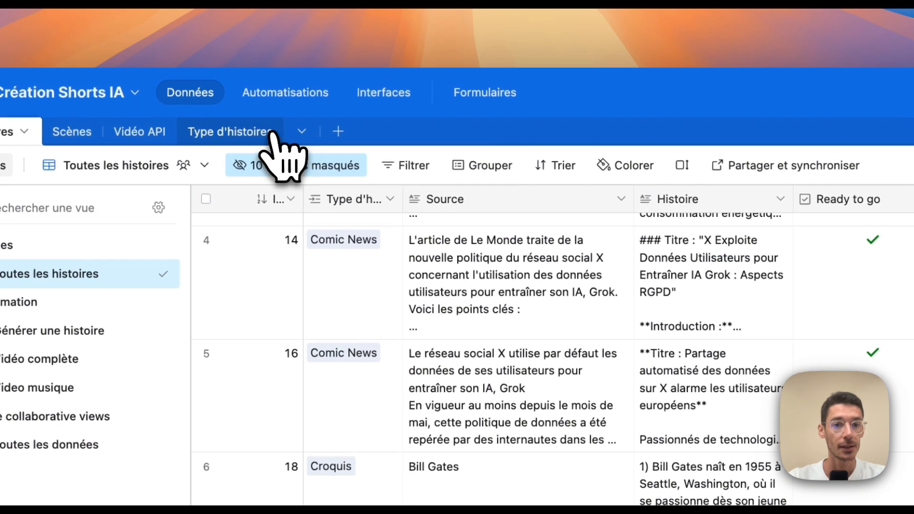
click(269, 138)
click(379, 227)
click(405, 222)
- Highlight the instruction asking for a 200-word factual account of the celebrity in the Bande Dessinée Prompt Histoire
drag(438, 172, 622, 200)
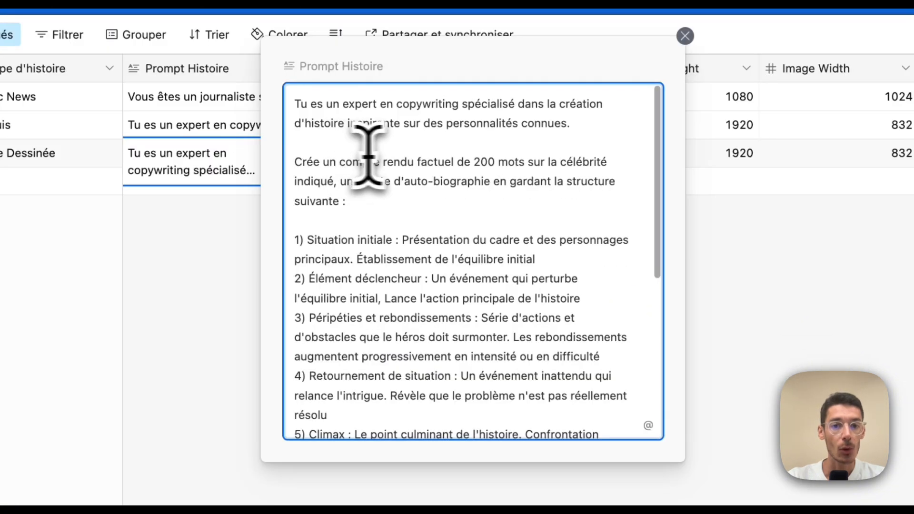
drag(522, 228, 604, 245)
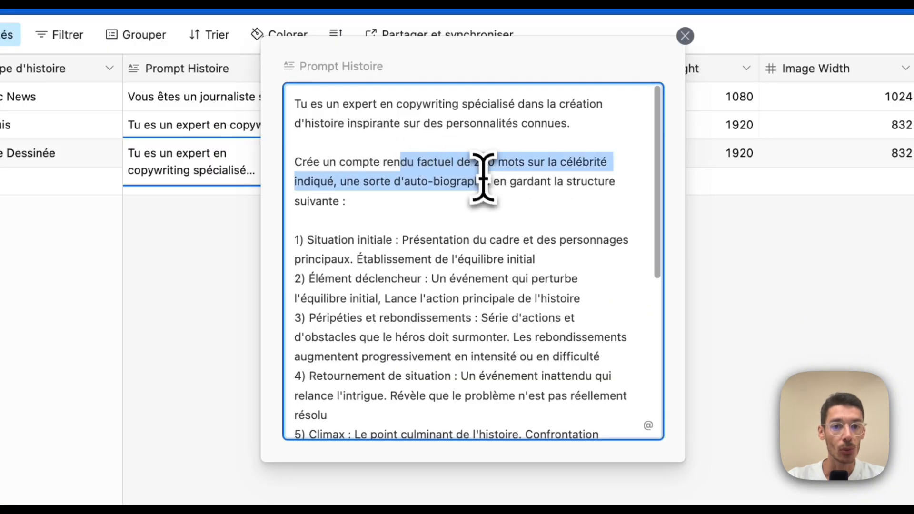
drag(489, 190, 490, 190)
scroll(485, 204, down, 5)
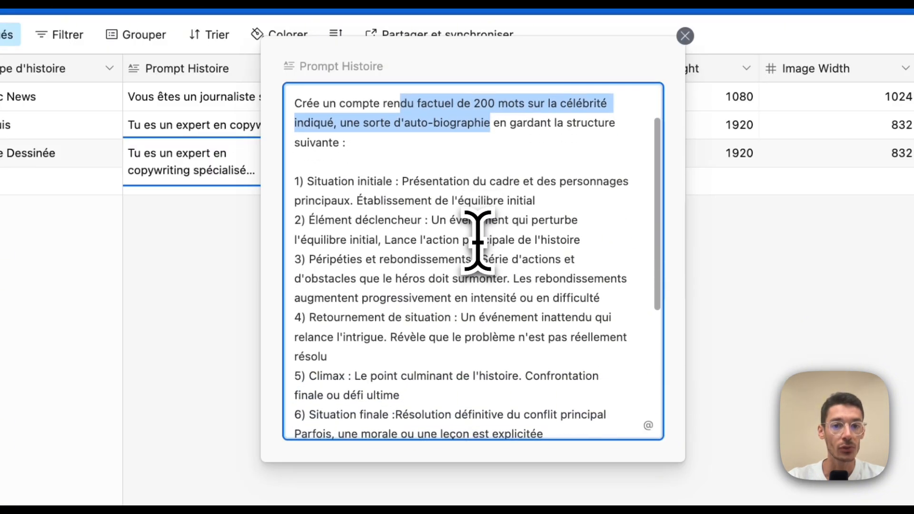
- Go through the six-point story structure in the prompt, highlighting Élément déclencheur, Péripéties et rebondissements and Climax
drag(298, 151, 556, 404)
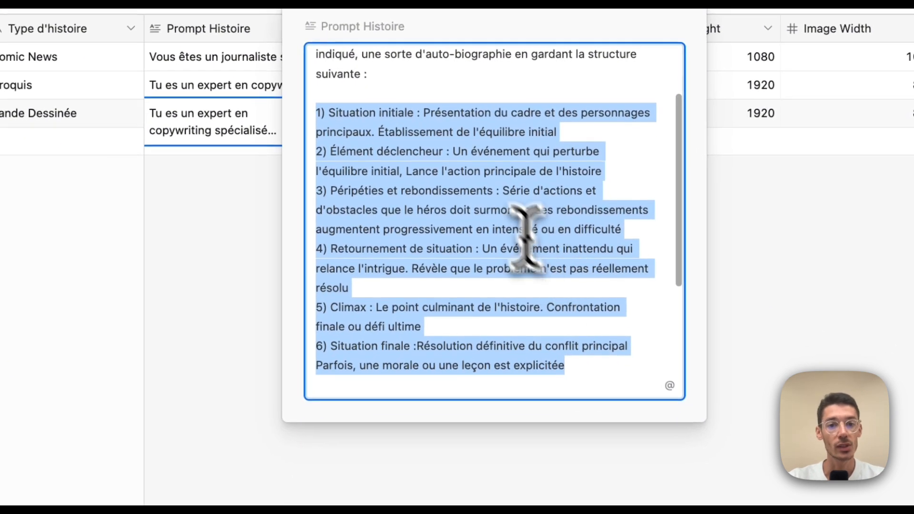
double_click(443, 151)
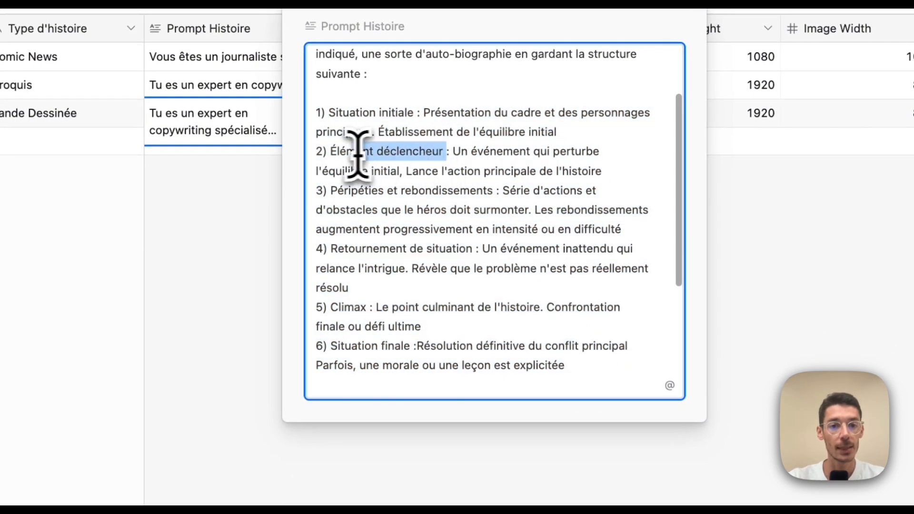
click(342, 200)
drag(342, 200, 400, 198)
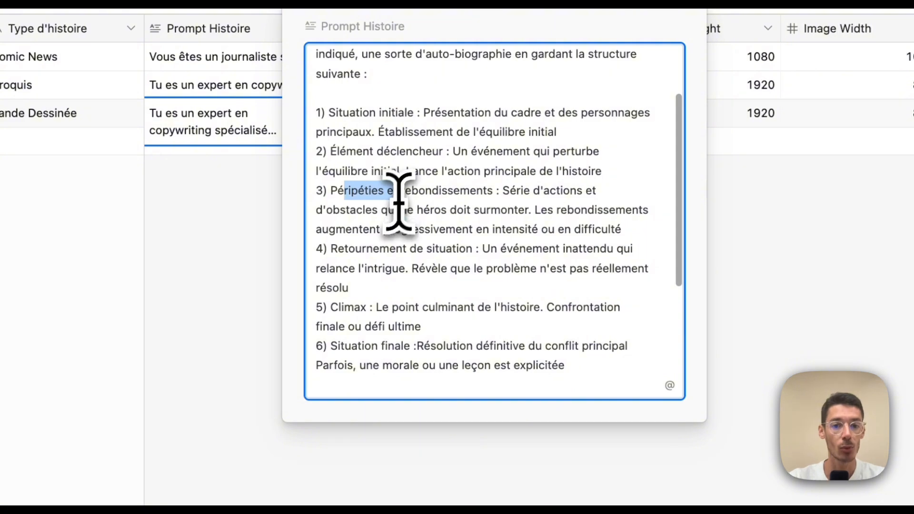
drag(339, 307, 360, 308)
- Read the prompt's closing instructions on writing numbers as digits, the AI voice generator and one short sentence per point
scroll(384, 360, down, 1)
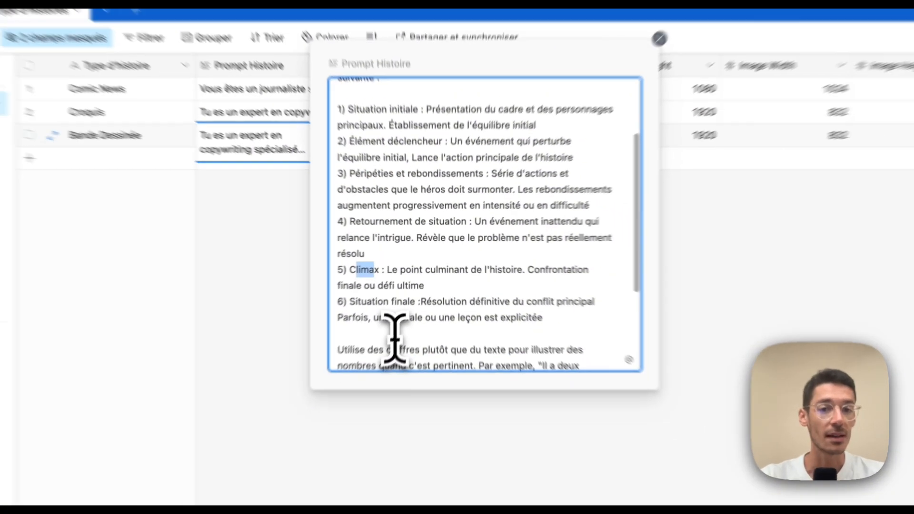
scroll(385, 360, down, 1)
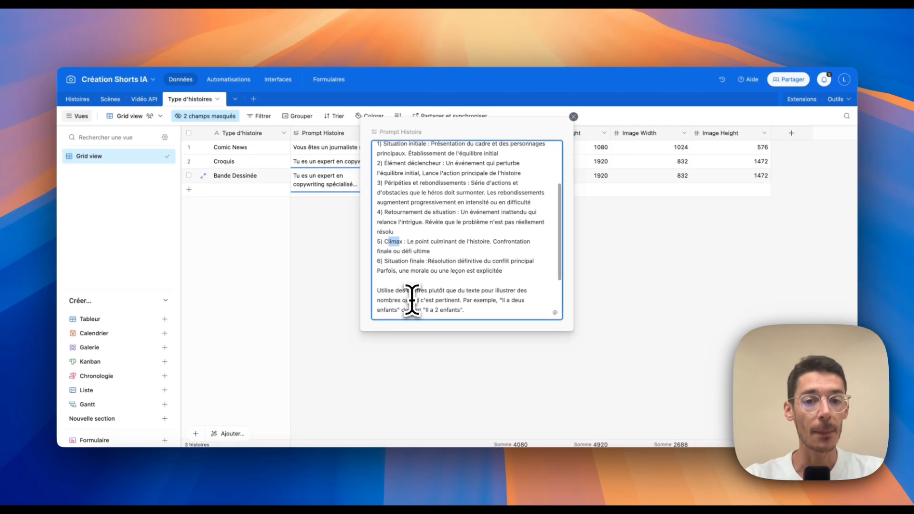
scroll(411, 299, down, 3)
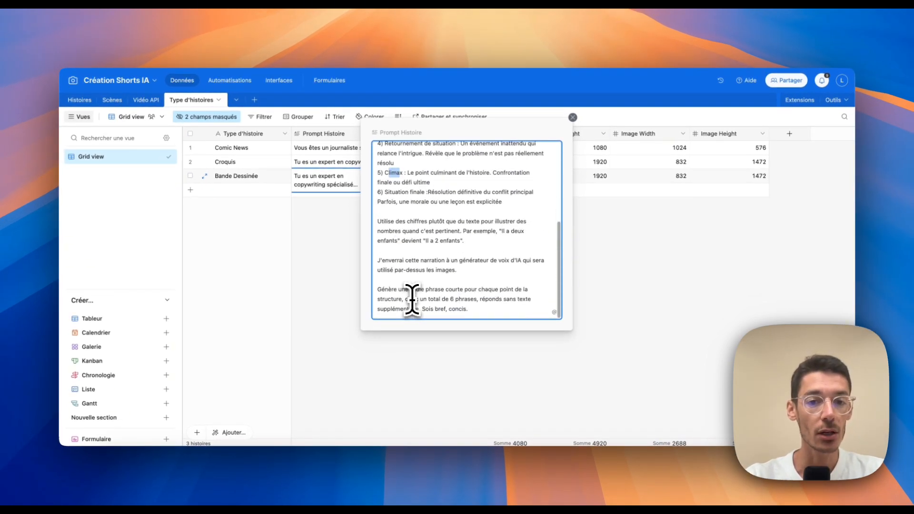
scroll(412, 299, up, 5)
scroll(412, 299, down, 1)
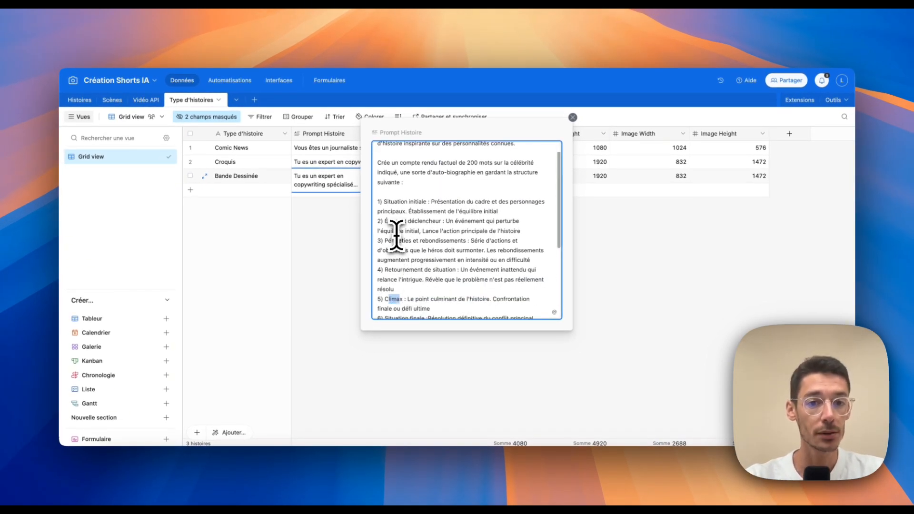
scroll(404, 222, down, 1)
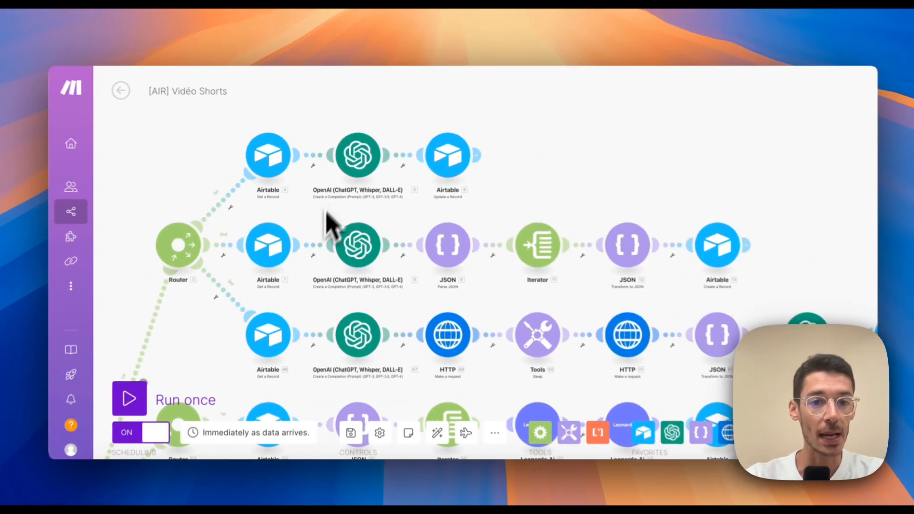
- Inspect the second branch's OpenAI module in Make and the Bande Dessinée Scene Json Prompts text in Airtable
click(358, 248)
scroll(465, 276, down, 3)
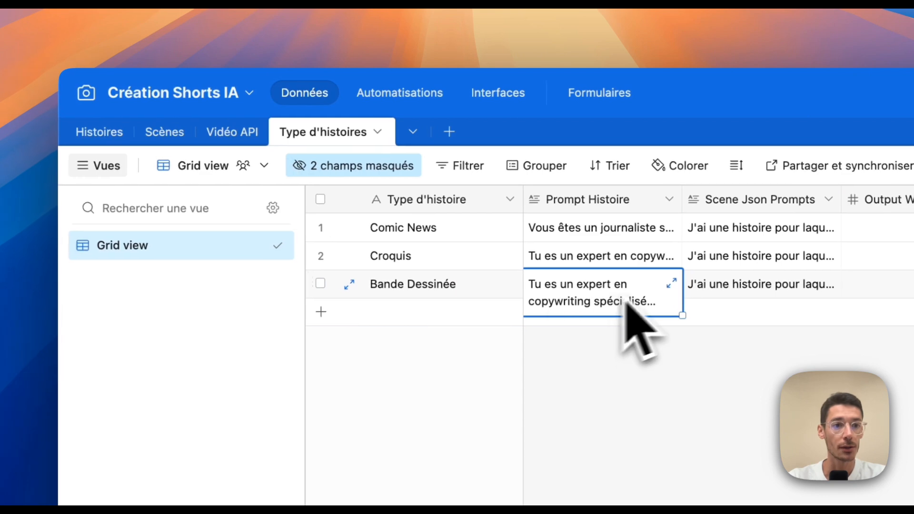
click(431, 263)
click(520, 263)
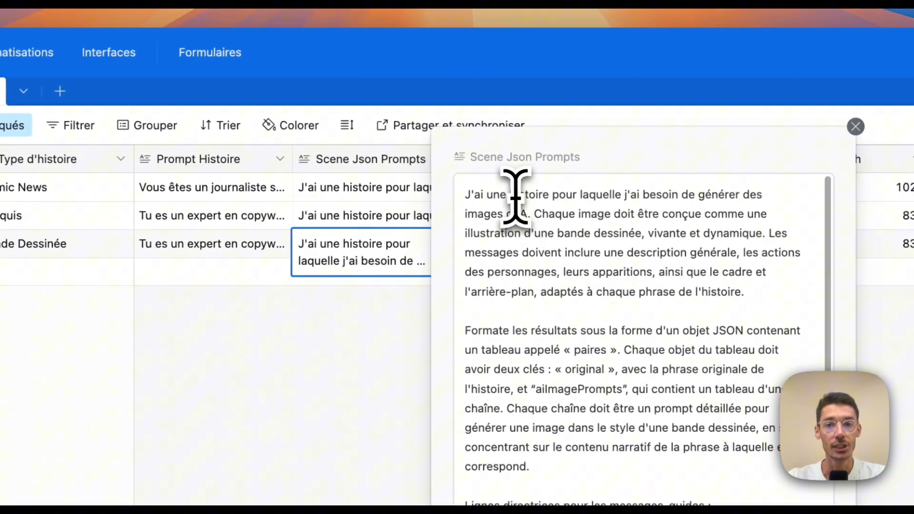
drag(513, 196, 591, 214)
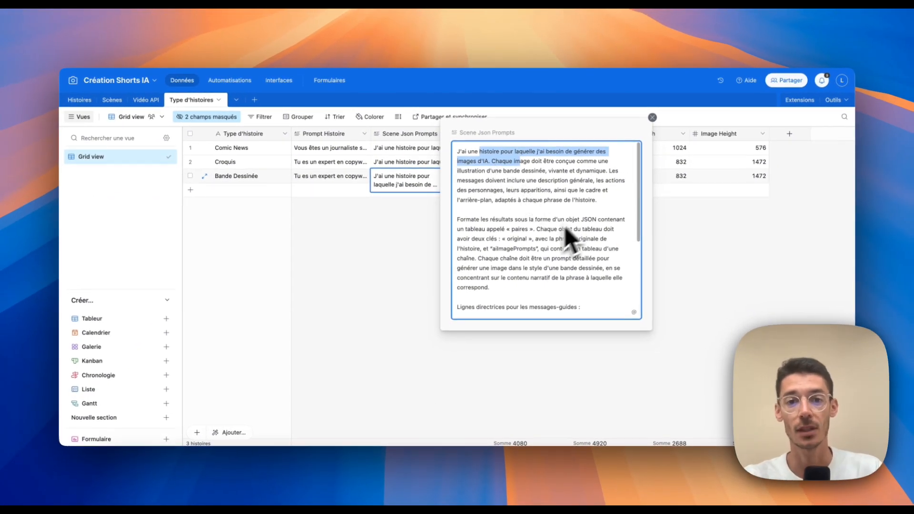
click(652, 117)
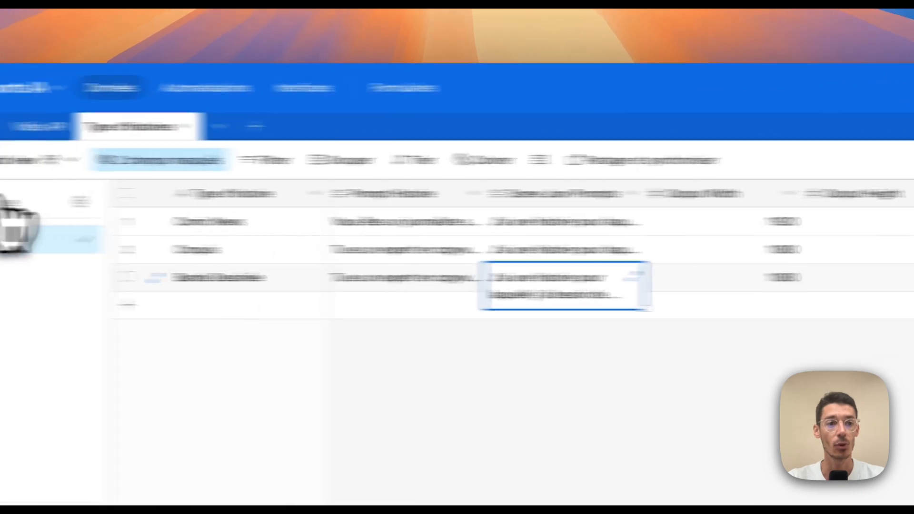
- Return to the Histoires table and read the full Histoire text of the Bill Gates record
click(83, 126)
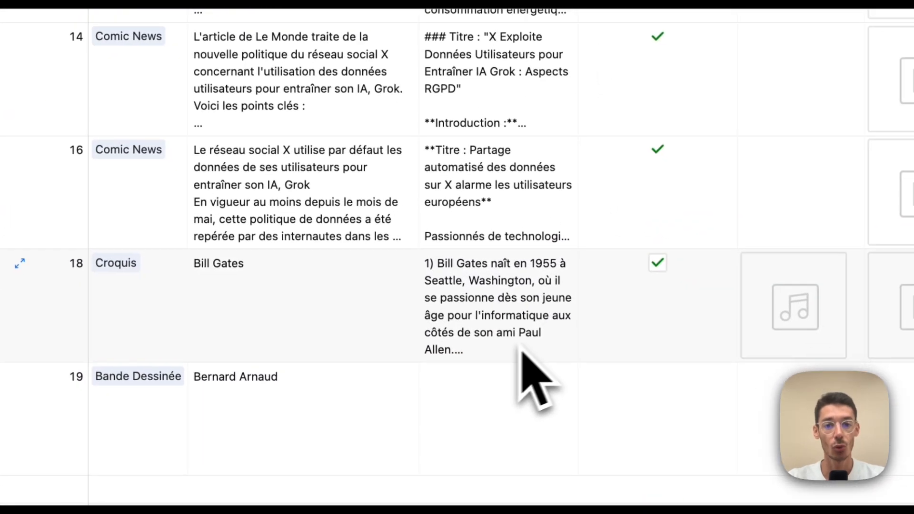
click(572, 320)
click(565, 261)
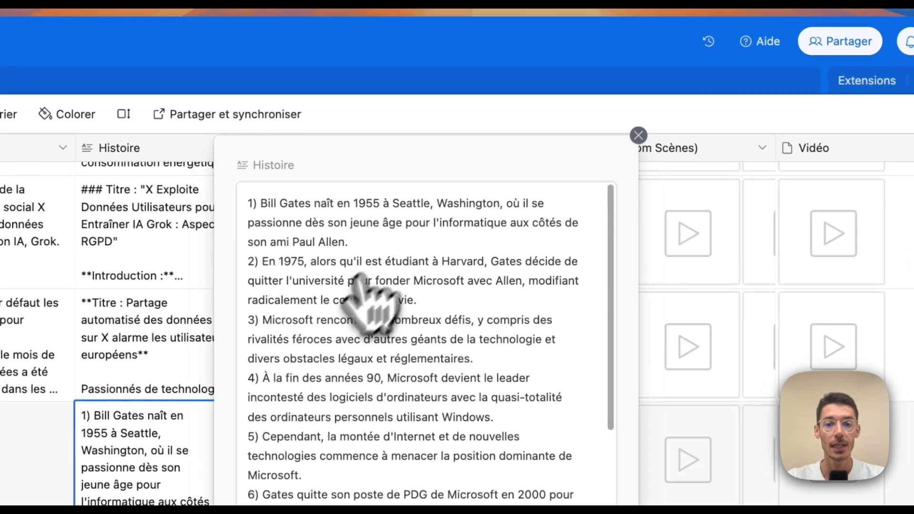
click(637, 134)
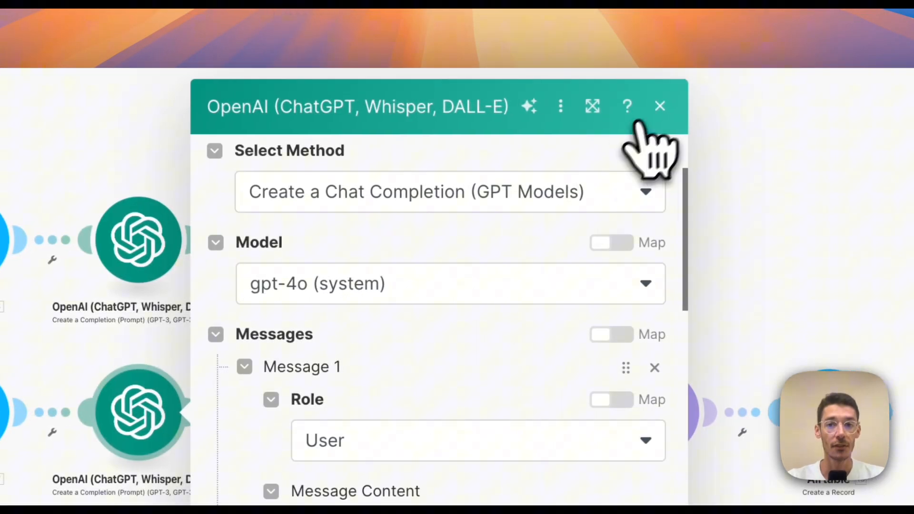
- Switch to Make, review the third branch's OpenAI music-prompt instructions, and open the HTTP request module that follows it
click(659, 107)
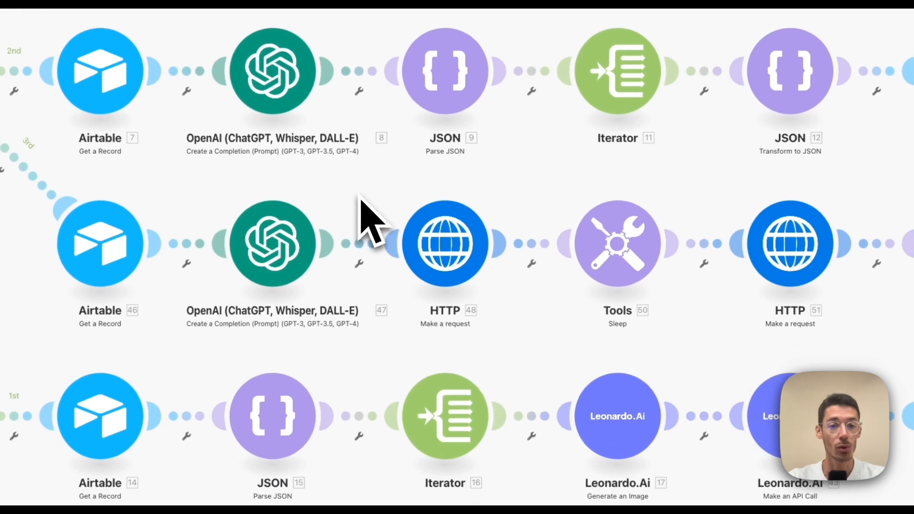
click(316, 234)
scroll(541, 286, down, 3)
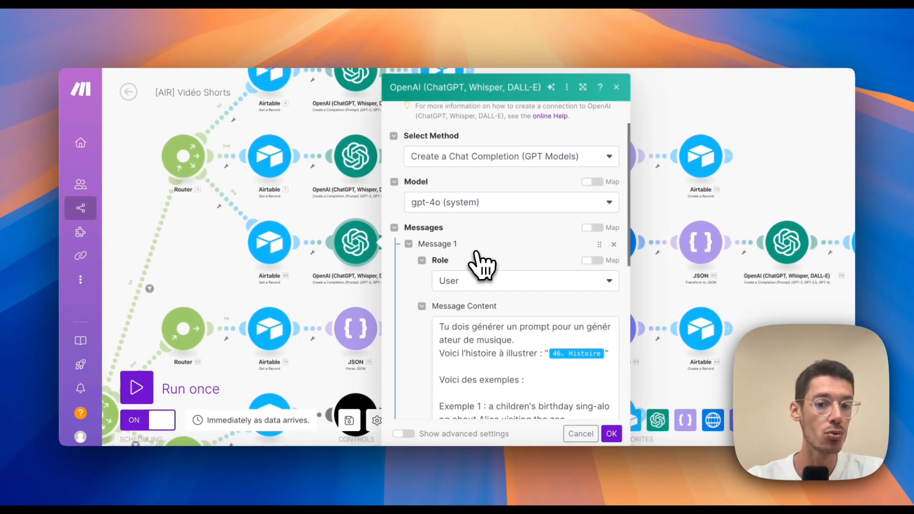
scroll(482, 264, down, 2)
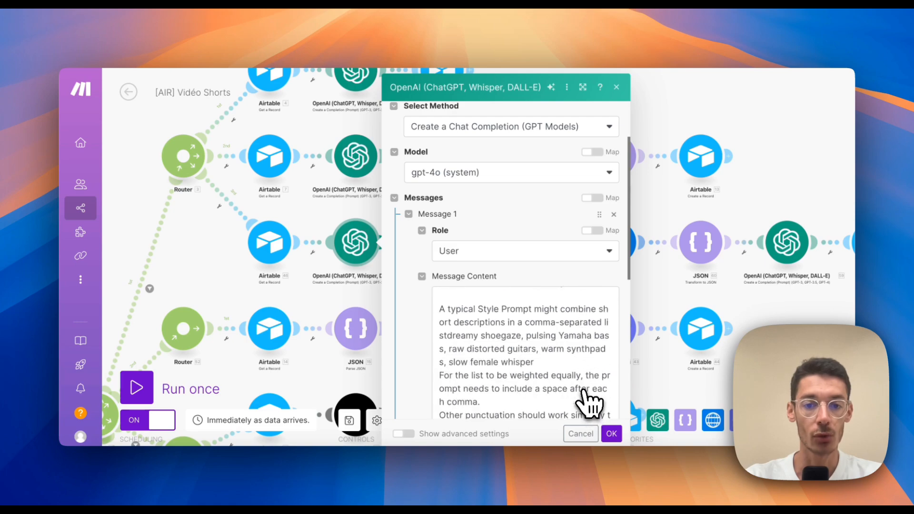
scroll(543, 357, down, 1)
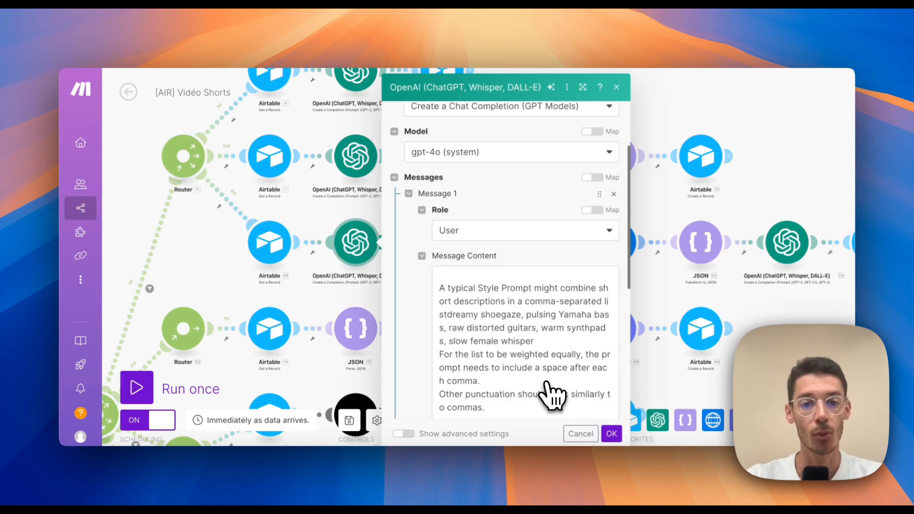
scroll(553, 395, down, 2)
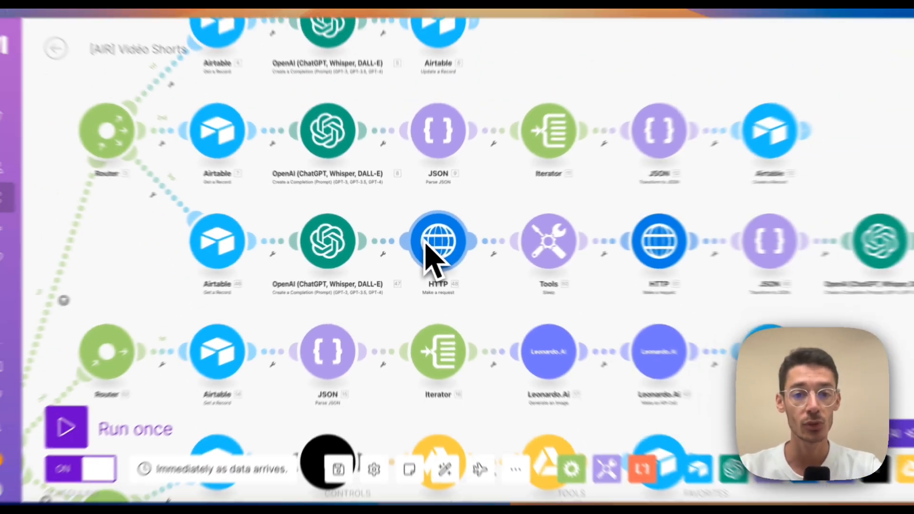
click(448, 238)
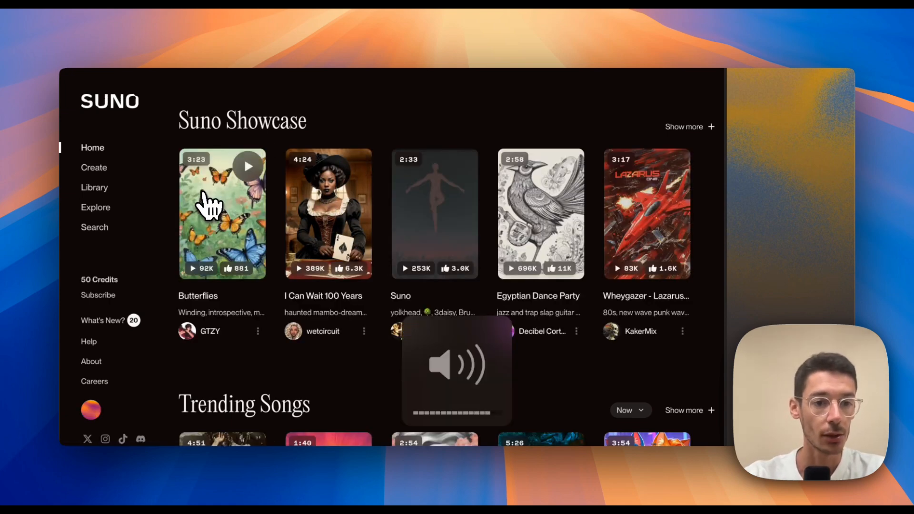
- Play the Butterflies song on Suno with the volume raised, and look at the GoAPI home page
click(249, 165)
key(XF86AudioRaiseVolume)
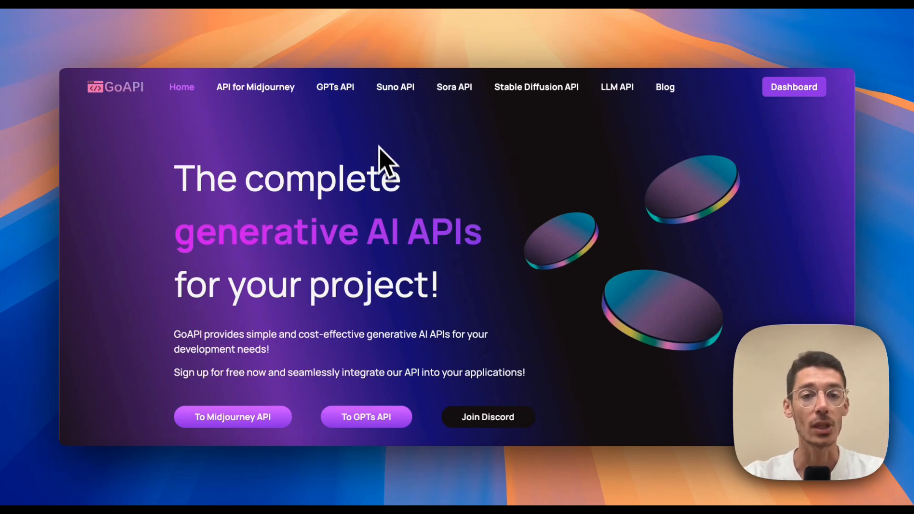
scroll(381, 152, down, 1)
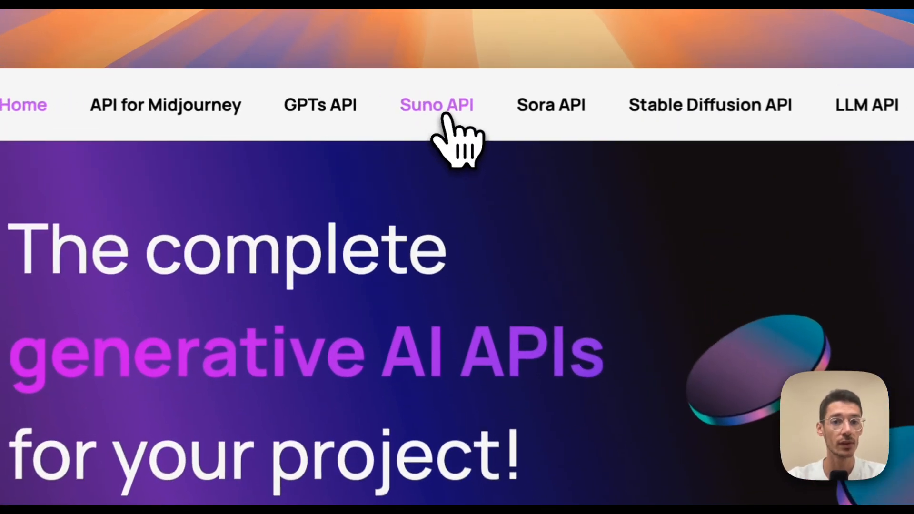
- Open GoAPI's Suno API page and look over its introduction and documentation links
click(395, 86)
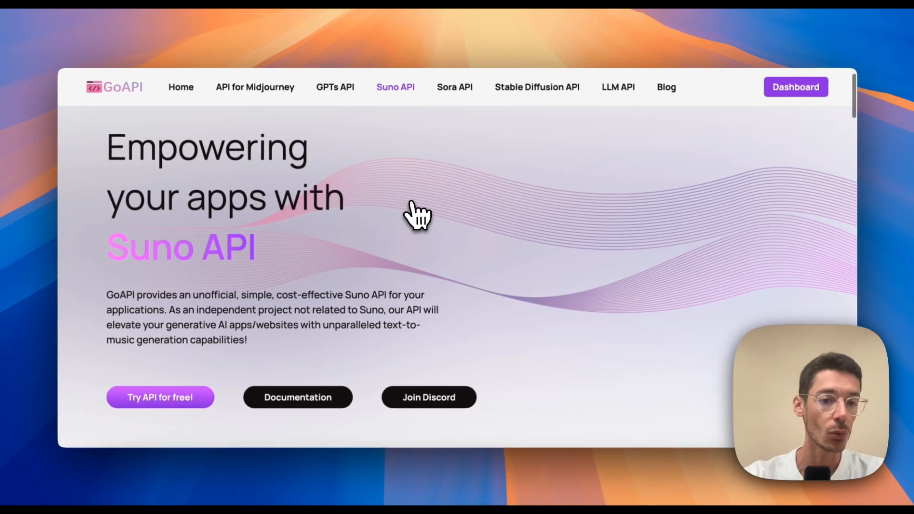
scroll(309, 376, down, 5)
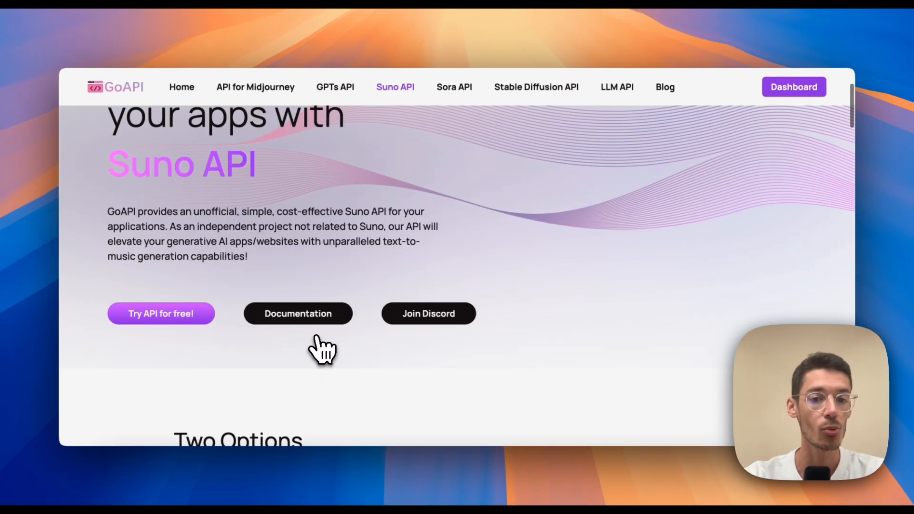
scroll(314, 285, up, 3)
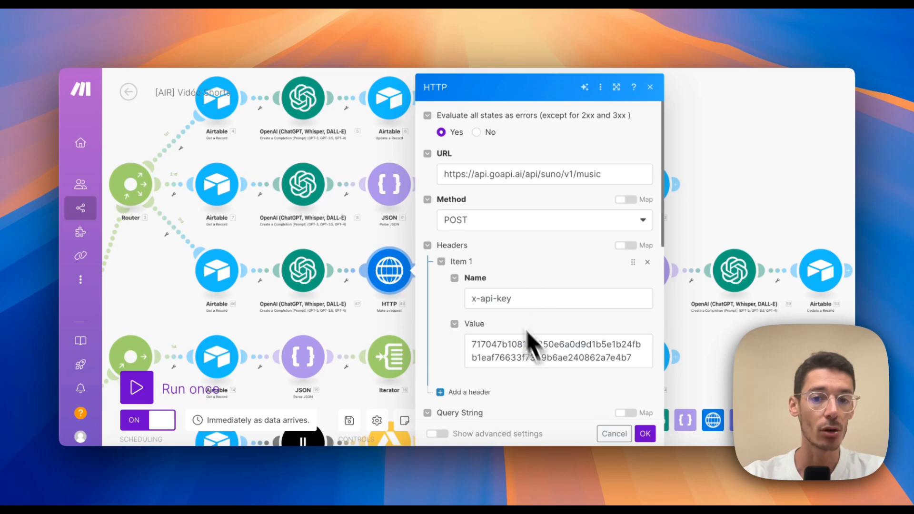
- Review the first HTTP module's API key header and JSON request content, including the model version, description prompt and duration, and close the module
scroll(569, 286, down, 5)
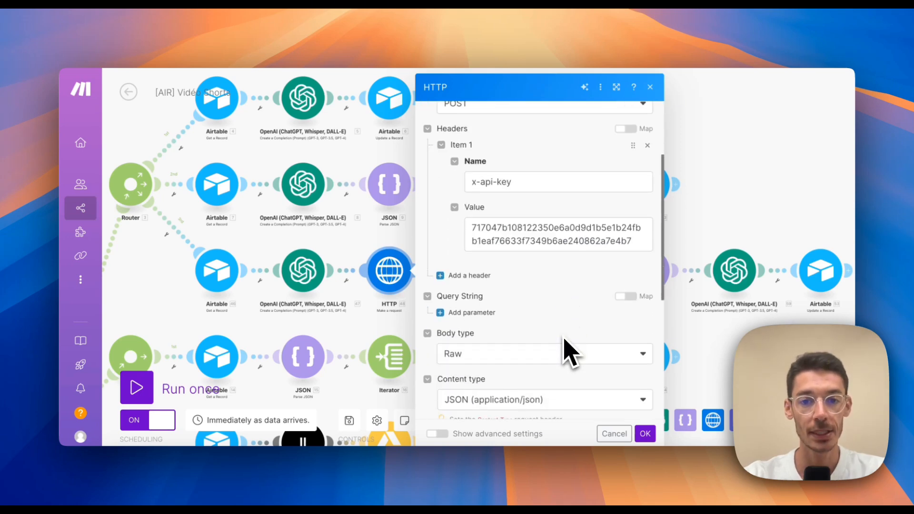
scroll(553, 263, down, 5)
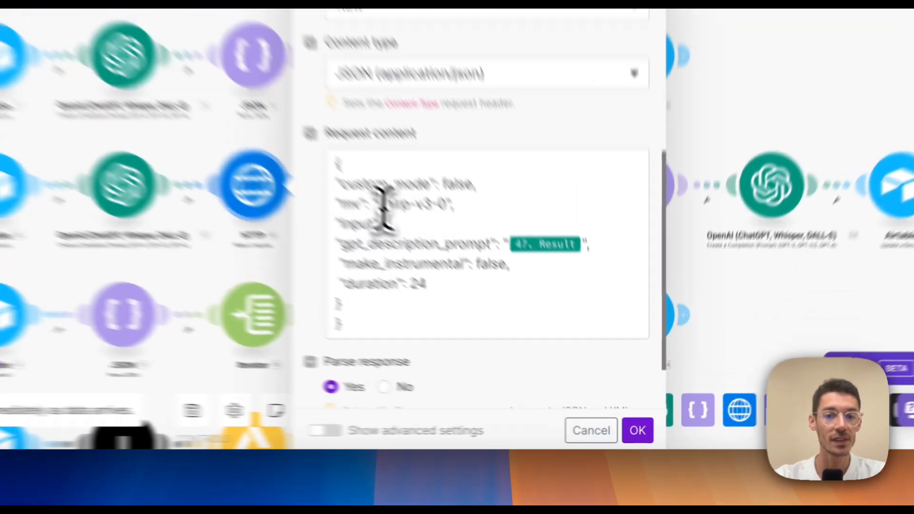
drag(473, 283, 516, 284)
click(387, 127)
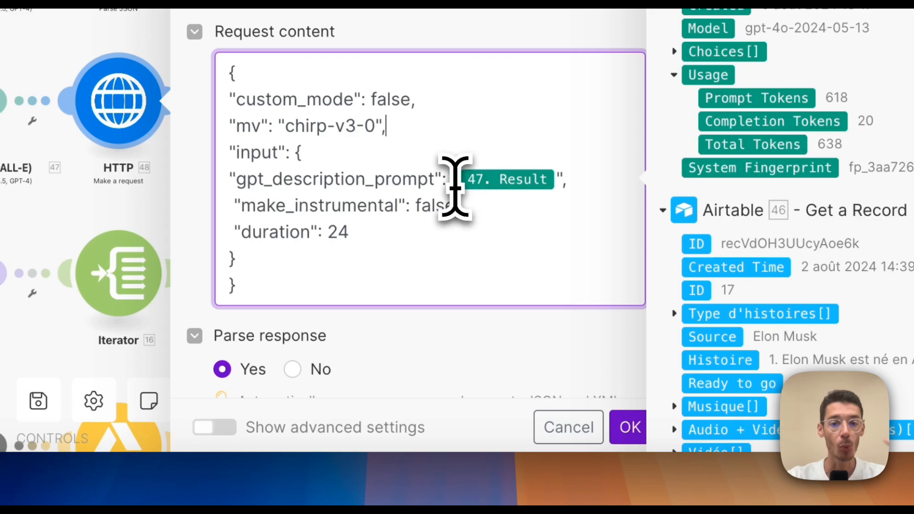
click(350, 240)
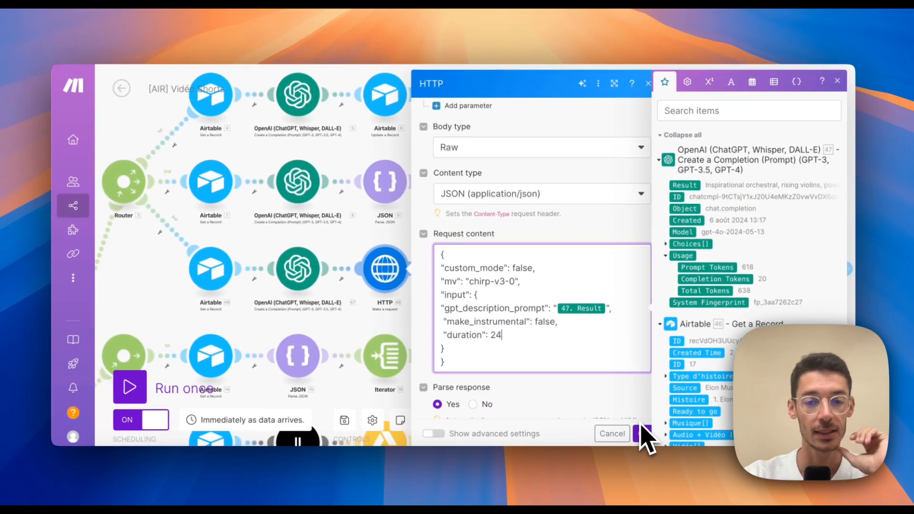
scroll(623, 376, down, 1)
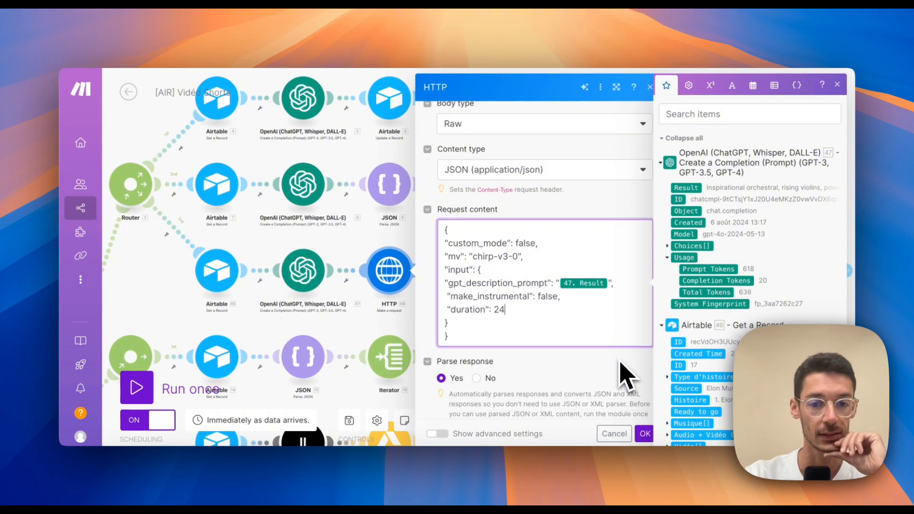
scroll(555, 329, down, 1)
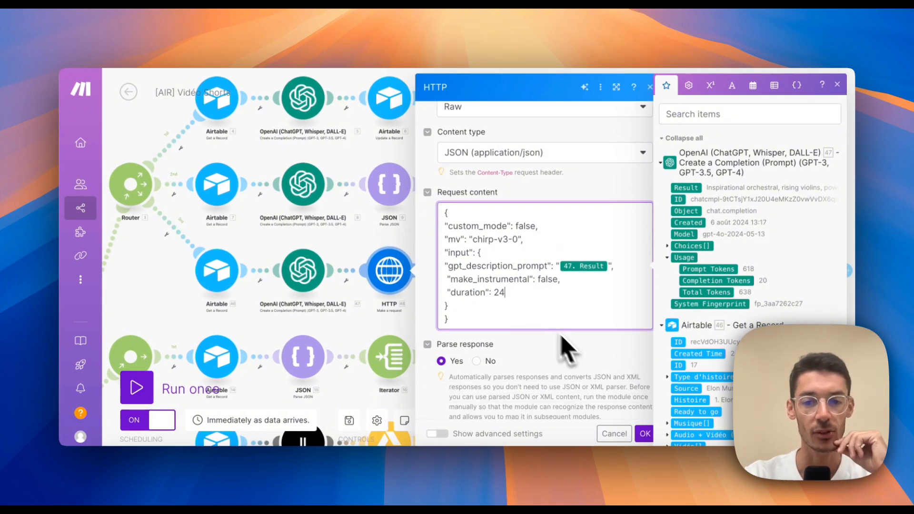
click(646, 434)
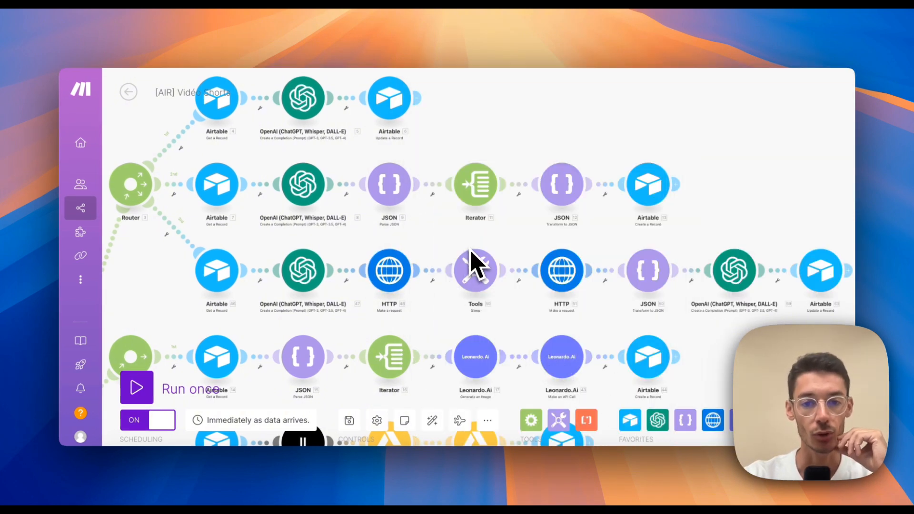
- Reopen the first HTTP module in the third branch to recheck its URL, method and header, and close it
drag(470, 259, 445, 260)
click(374, 263)
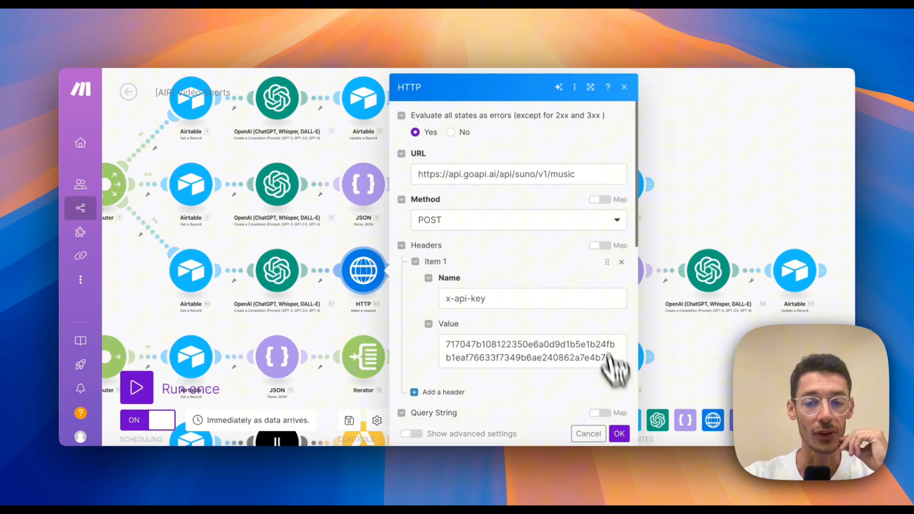
click(620, 434)
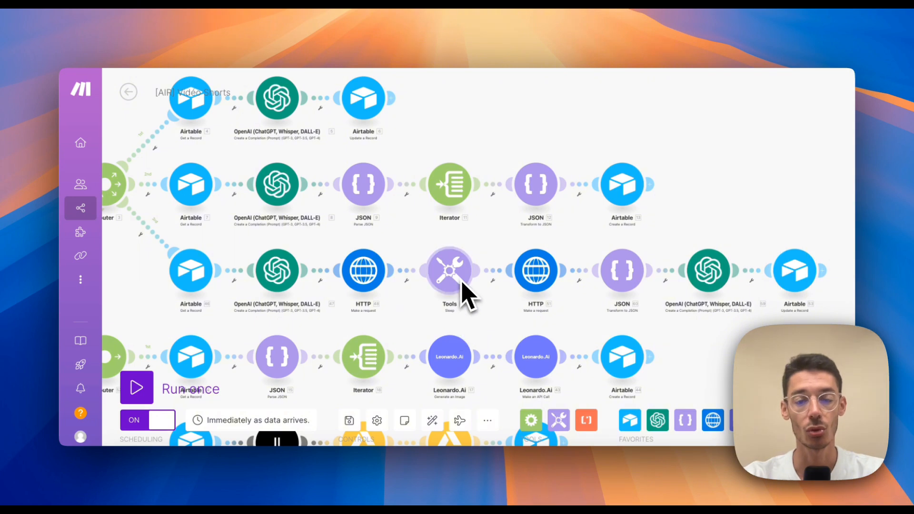
- Inspect the second HTTP module after the Sleep tool, focusing on its GET request URL with the mapped task_id, and close it
click(537, 286)
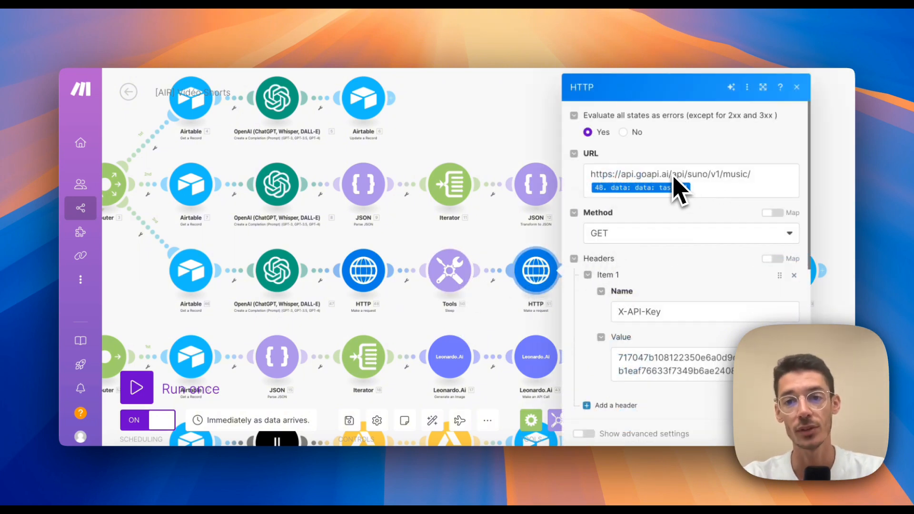
drag(618, 175, 691, 174)
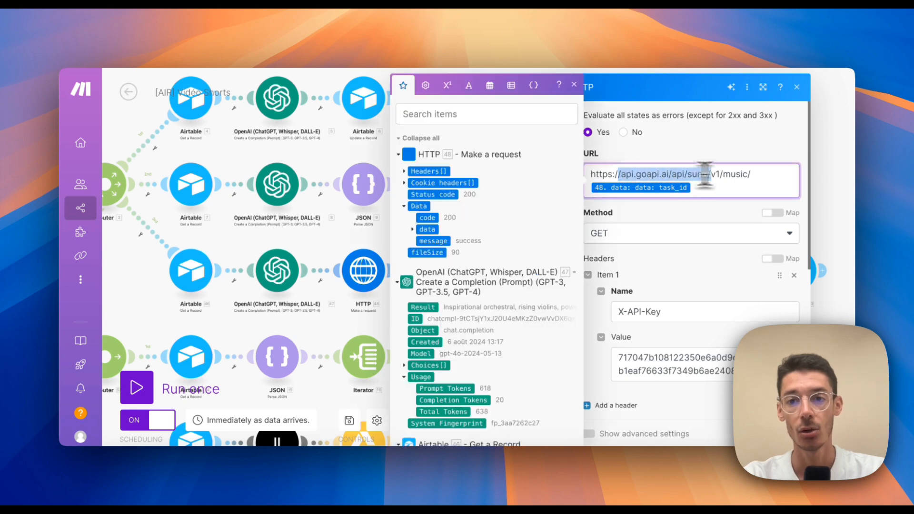
click(700, 264)
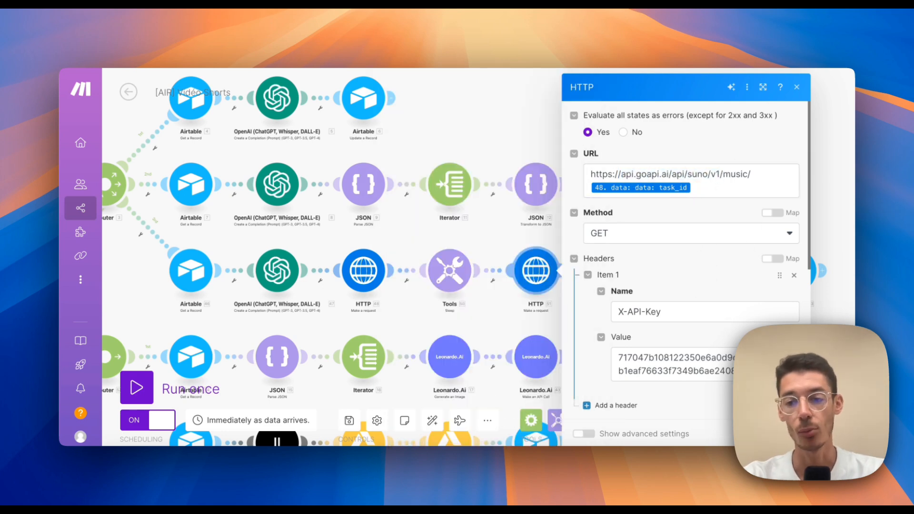
key(Escape)
- Look over the end and start of the scenario's branches, and switch to the Histoires table in Airtable
drag(659, 266, 556, 239)
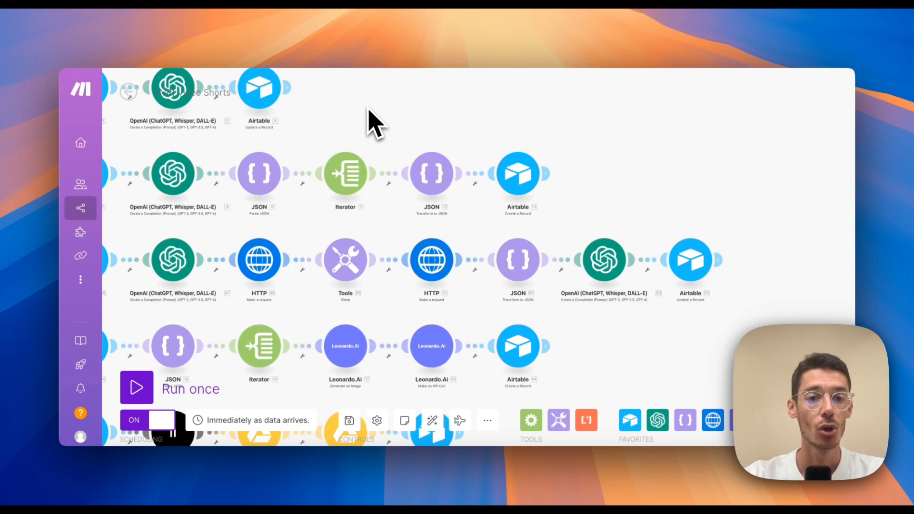
drag(377, 126, 602, 153)
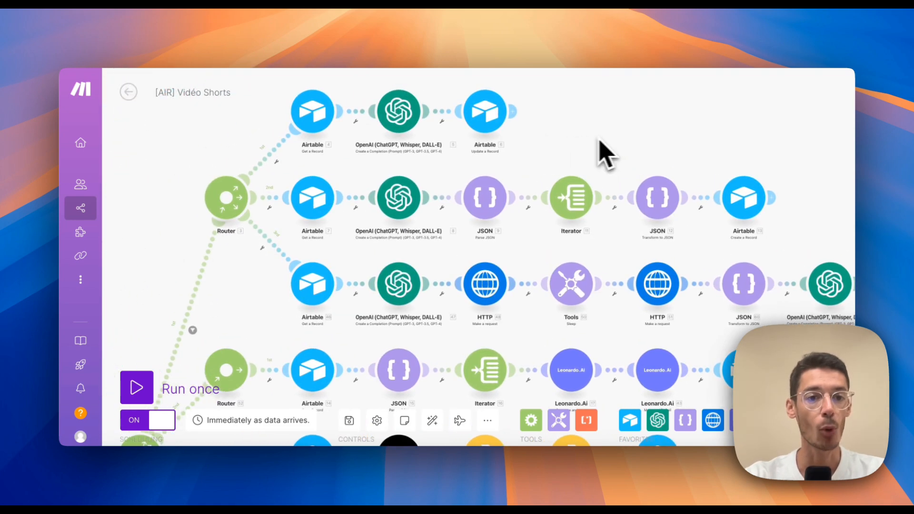
click(272, 44)
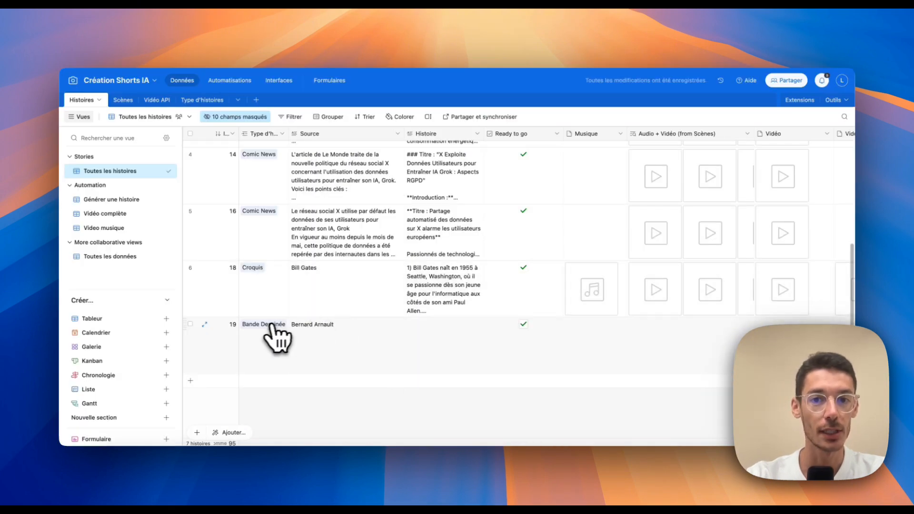
- Return to Make and follow the scenario run through the modules of the second and third branches
click(163, 40)
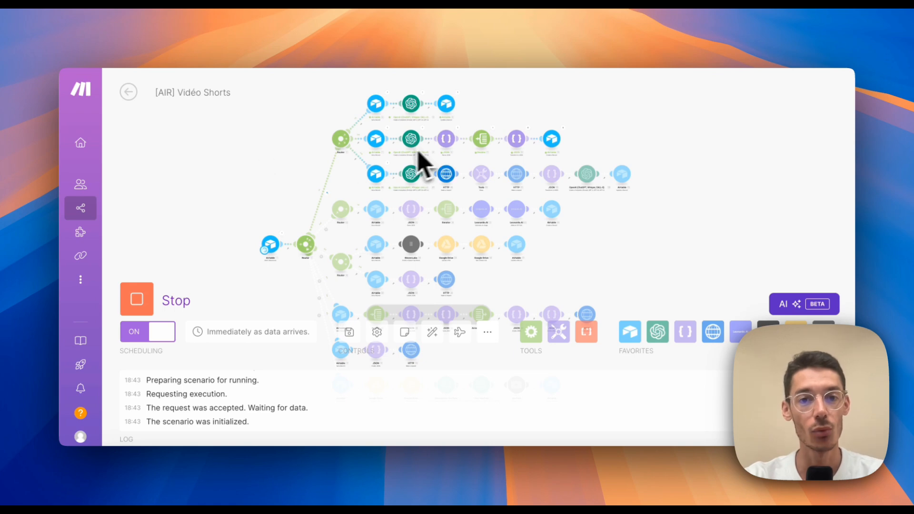
scroll(438, 153, up, 6)
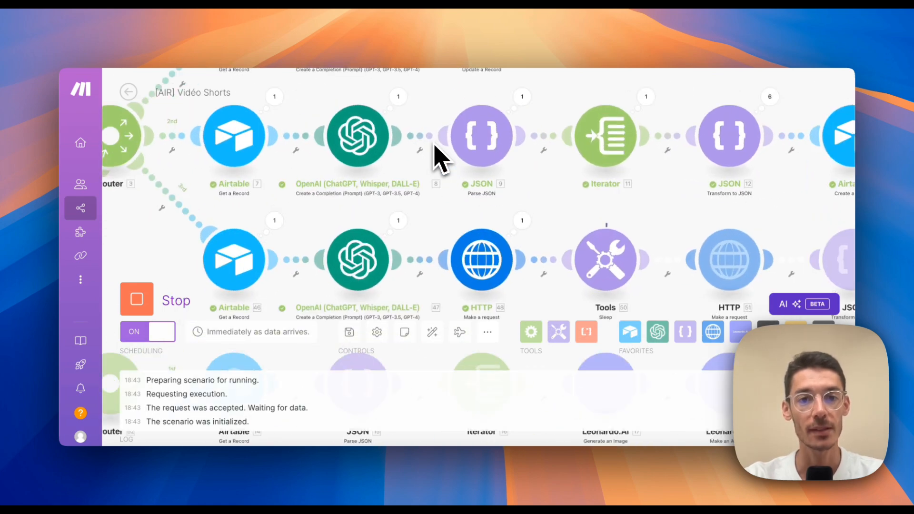
drag(426, 204, 342, 213)
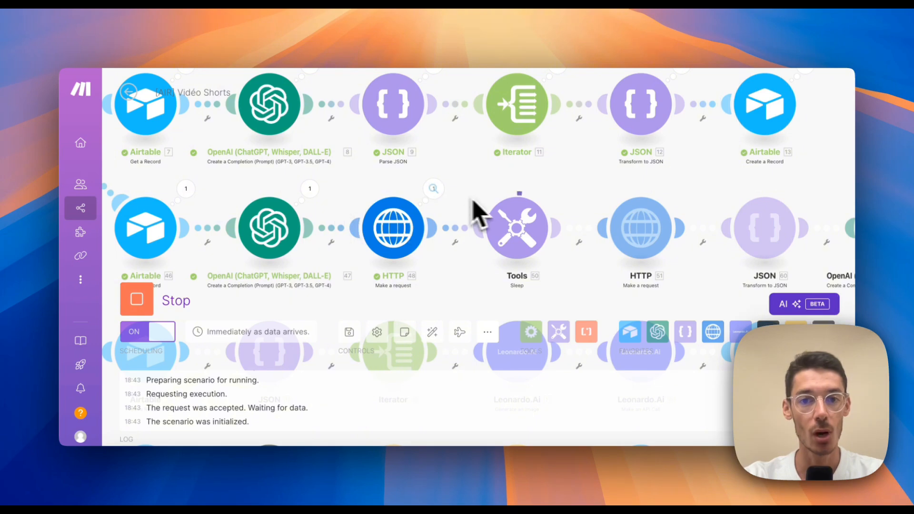
drag(480, 205, 420, 171)
drag(480, 177, 411, 89)
drag(454, 118, 425, 161)
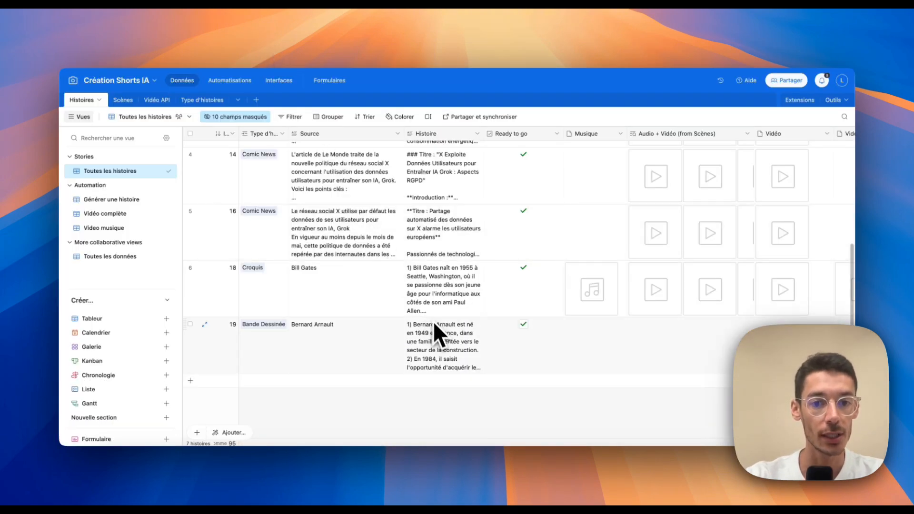
- Expand the Histoire text of the Bernard Arnault record in Airtable, read through its numbered scenes, and close it
click(464, 328)
click(466, 327)
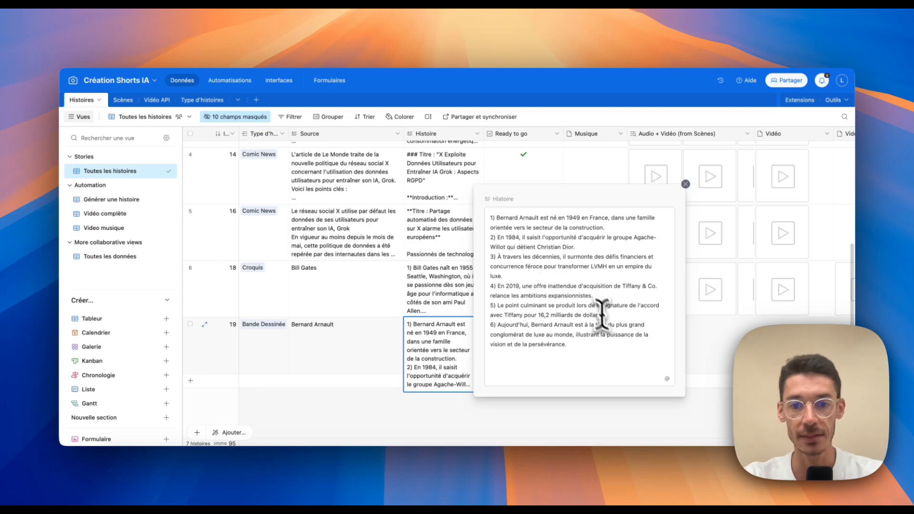
drag(494, 220, 568, 291)
click(582, 305)
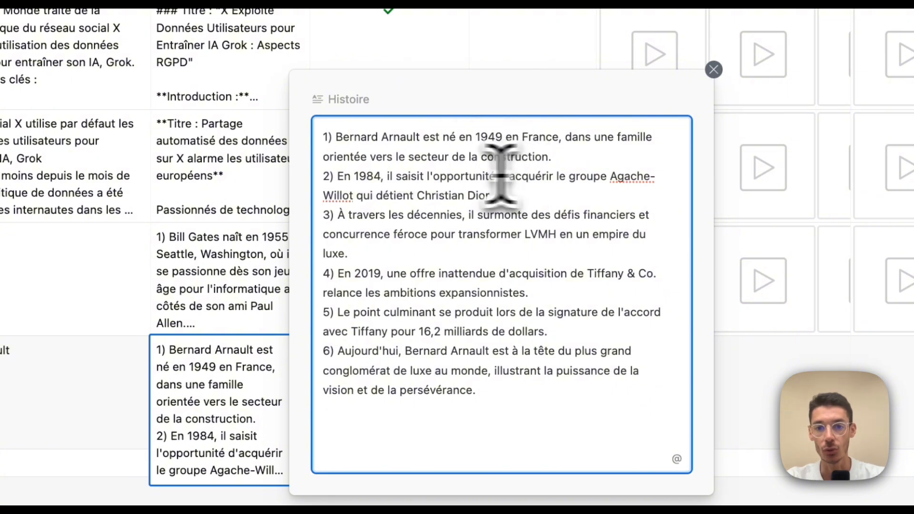
drag(397, 177, 529, 177)
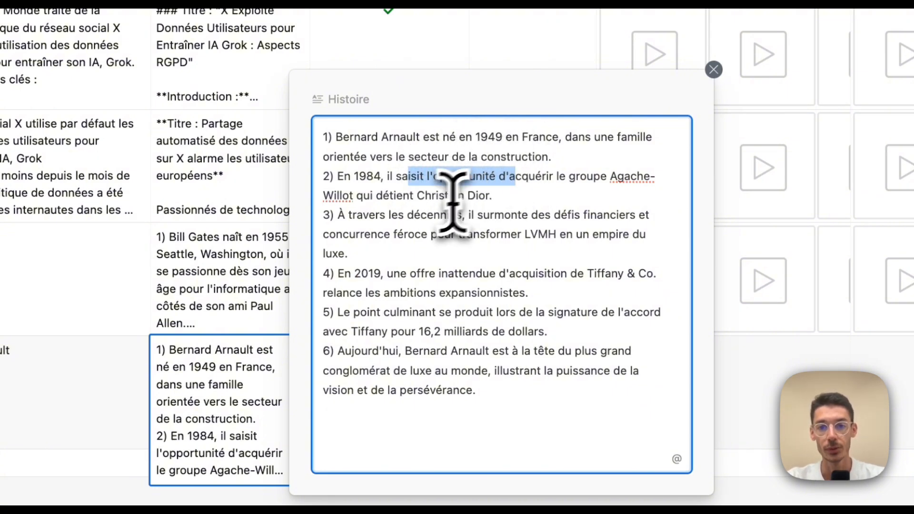
drag(356, 215, 429, 217)
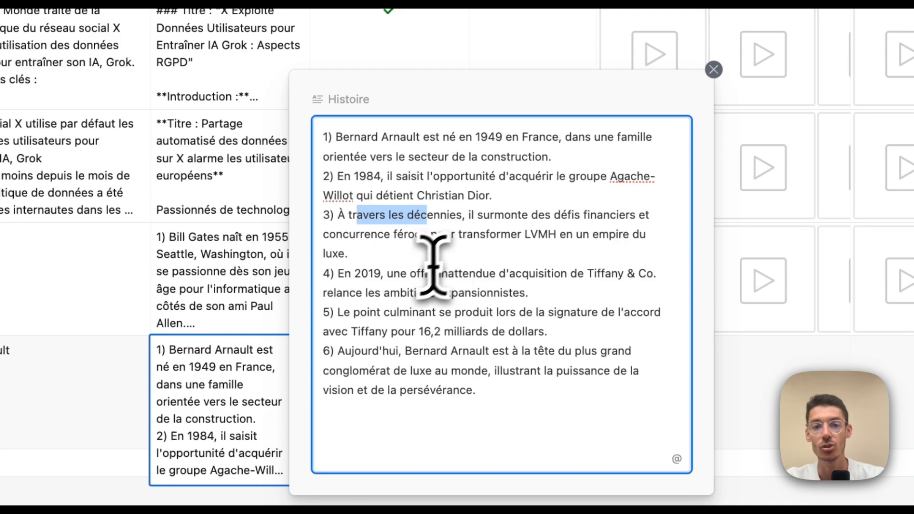
drag(355, 273, 400, 274)
drag(520, 310, 476, 327)
double_click(431, 386)
drag(432, 386, 402, 347)
click(401, 346)
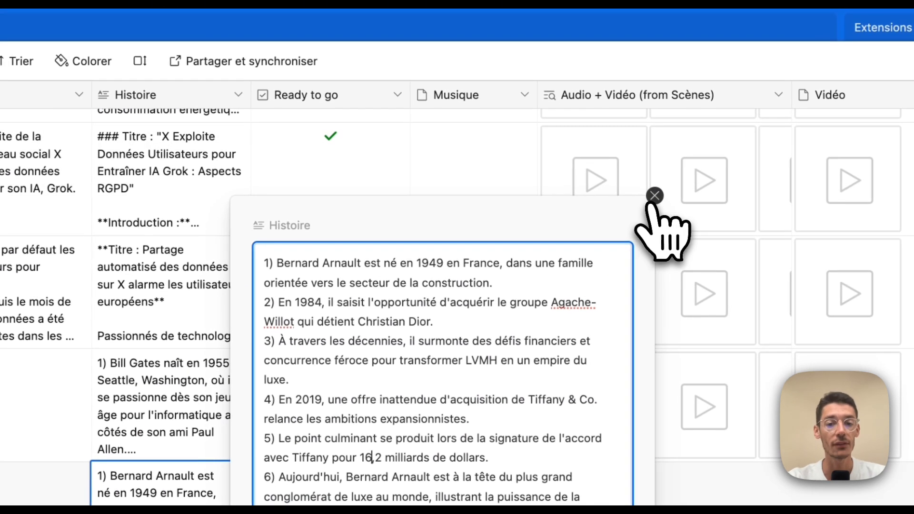
click(685, 85)
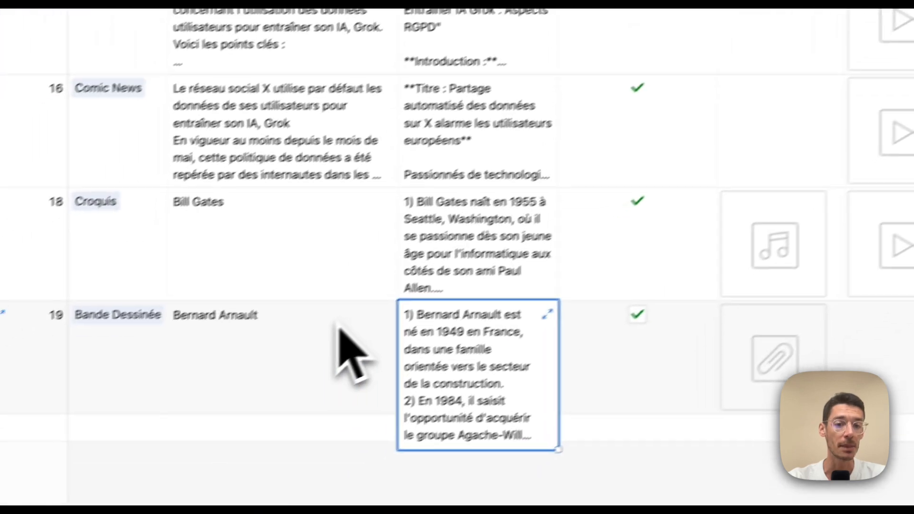
- Open the Musique attachment of the Bernard Arnault record, and play and pause its music preview in the table
click(32, 488)
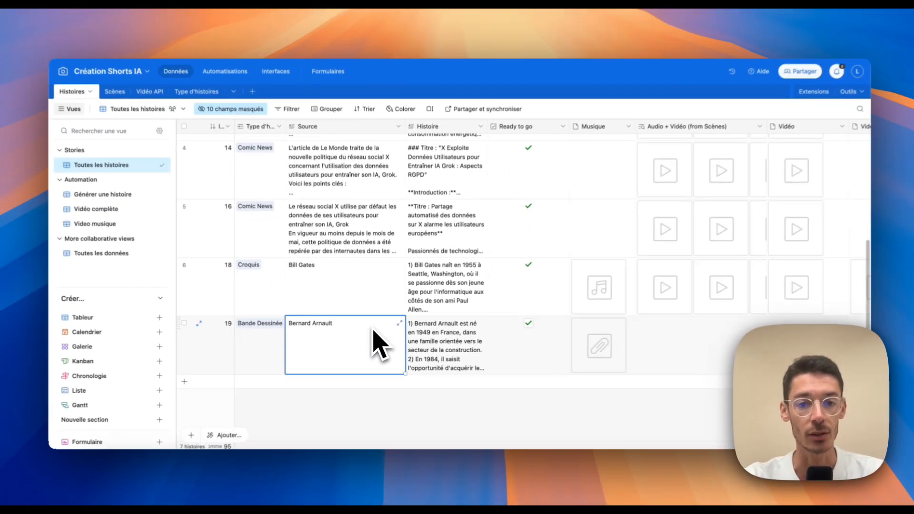
click(567, 349)
scroll(540, 351, right, 3)
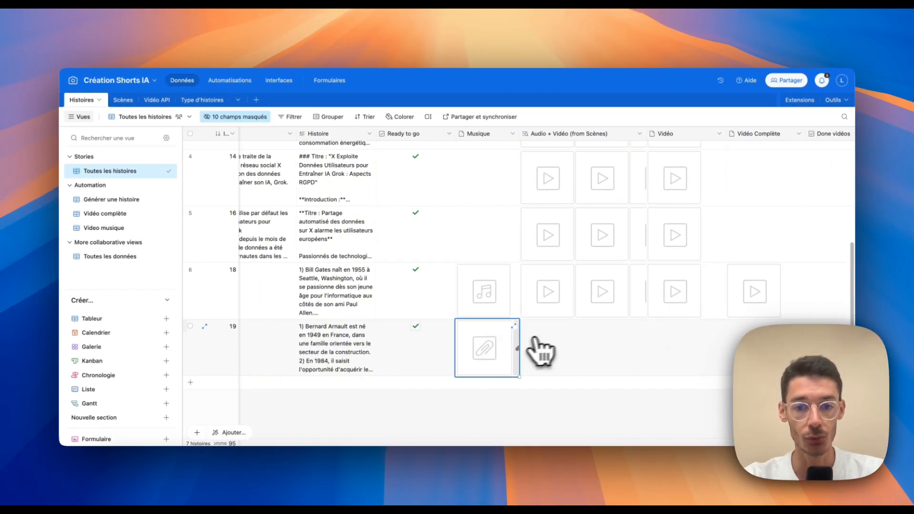
click(504, 337)
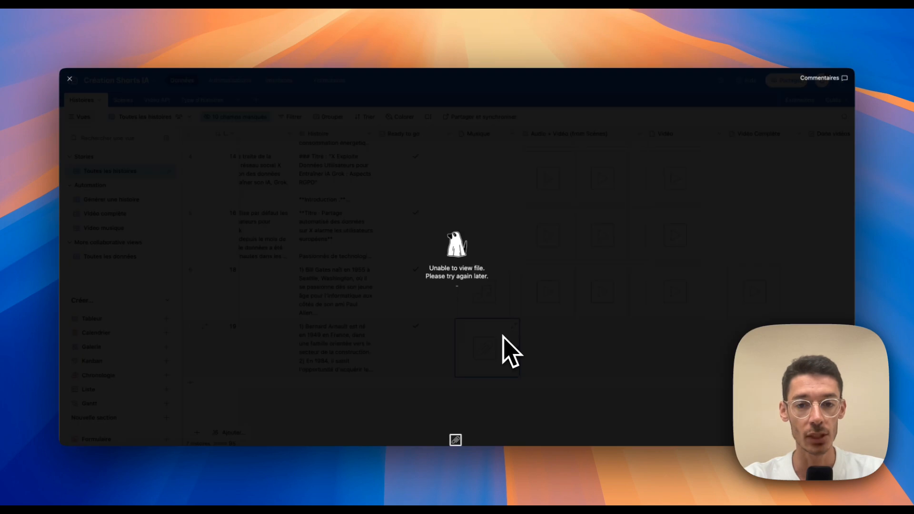
click(451, 367)
click(446, 356)
click(481, 358)
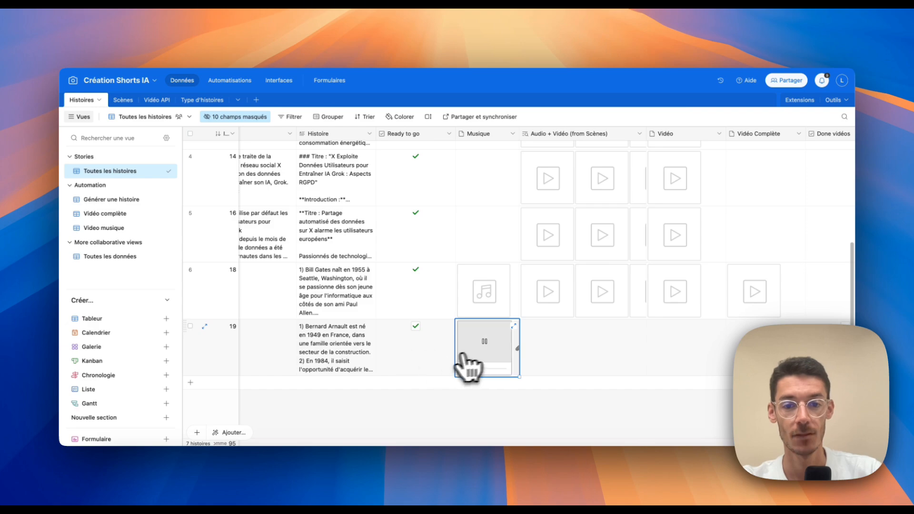
click(485, 341)
key(Left)
key(Left)
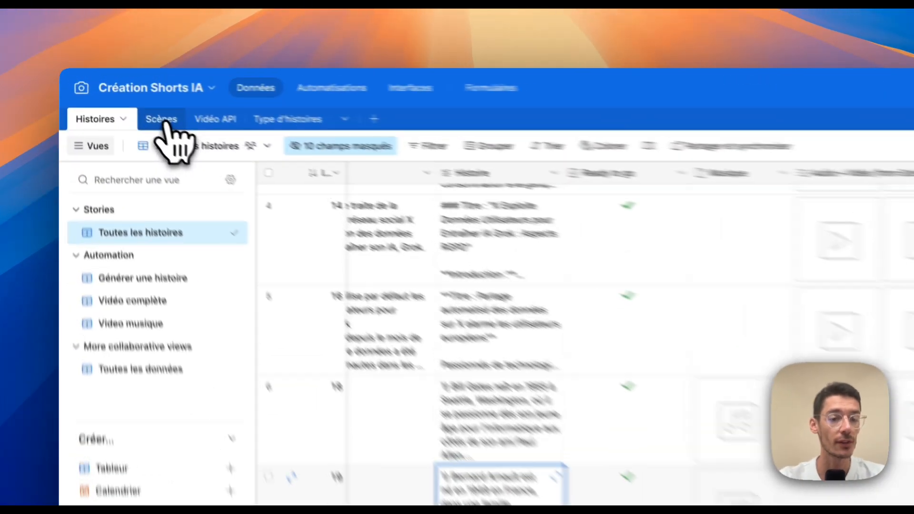
- Switch to the Scènes table and expand the AI Image Prompt of the first Bernard Arnault scene
click(131, 101)
scroll(543, 390, down, 5)
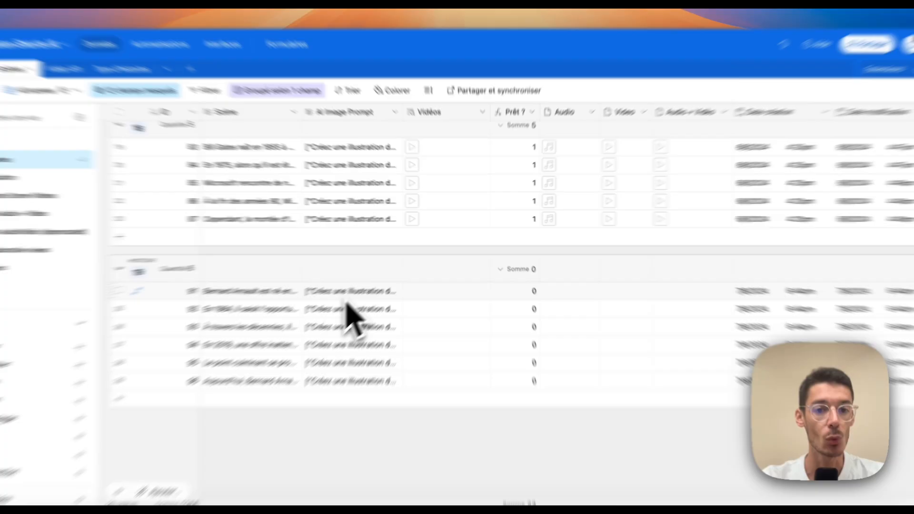
click(381, 276)
click(417, 272)
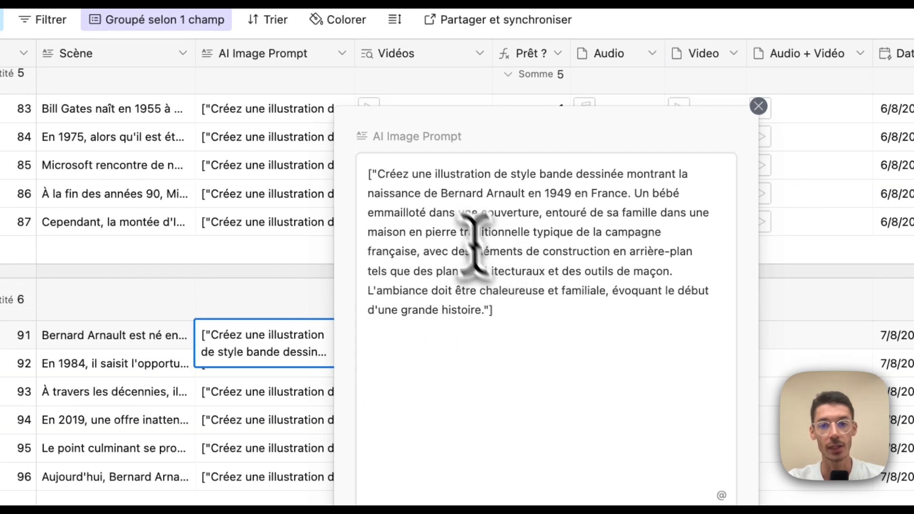
- Read through the first Bernard Arnault scene's AI Image Prompt, highlighting its passages, and close the expanded text
drag(493, 174, 517, 174)
drag(408, 194, 601, 224)
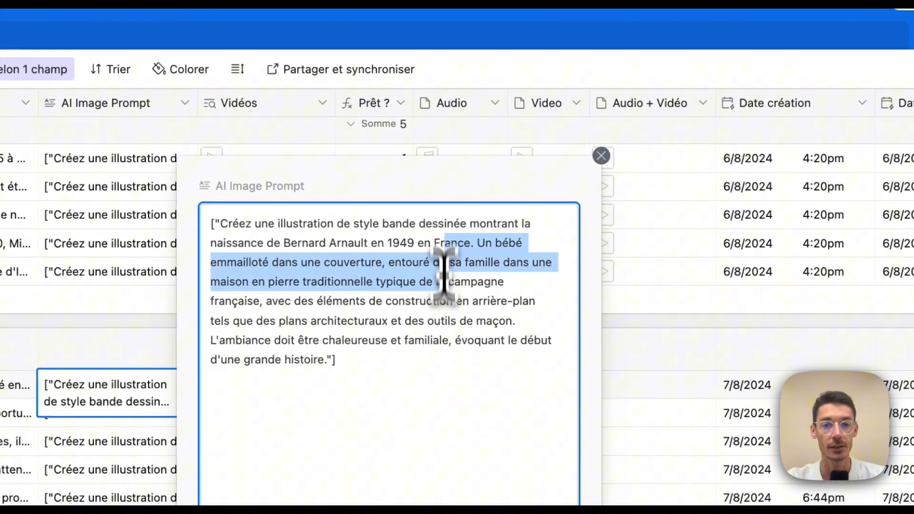
drag(444, 271, 324, 360)
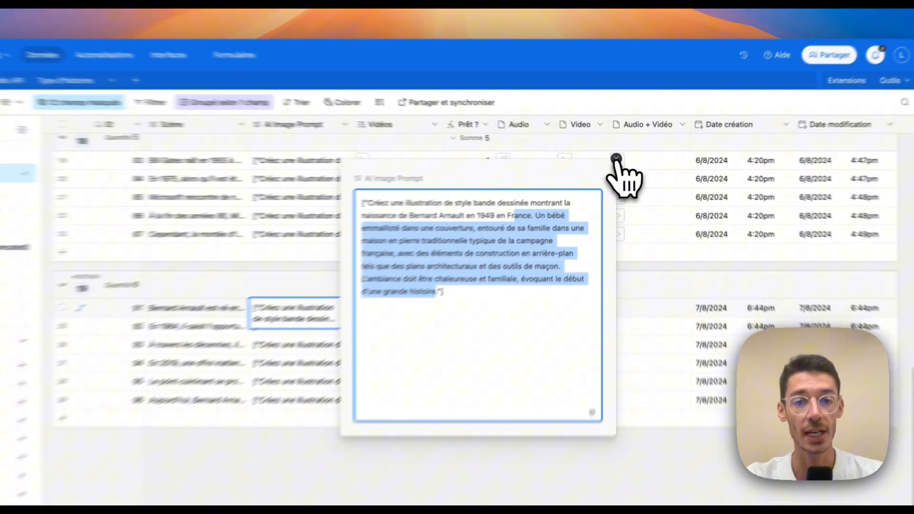
click(617, 158)
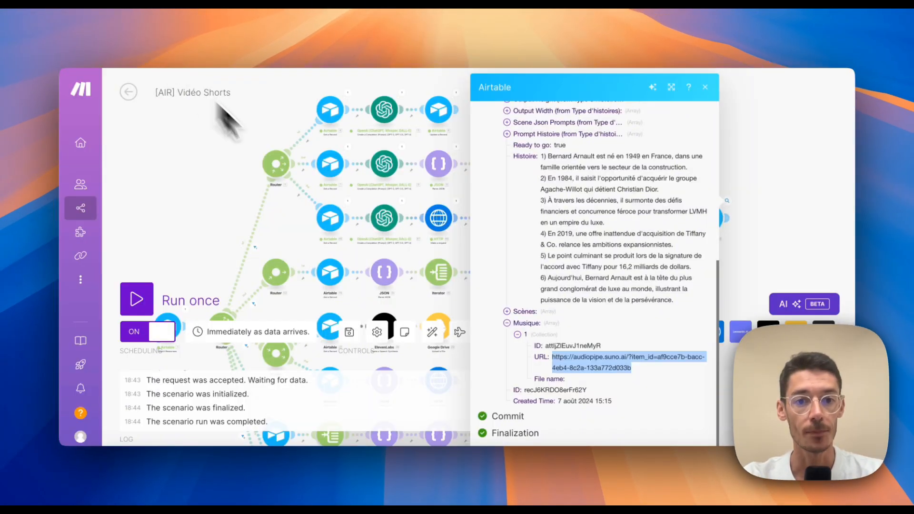
- In Make, inspect the settings of the Leonardo.Ai Generate an Image module, and open the neighbouring Make an API Call module
drag(293, 249, 292, 190)
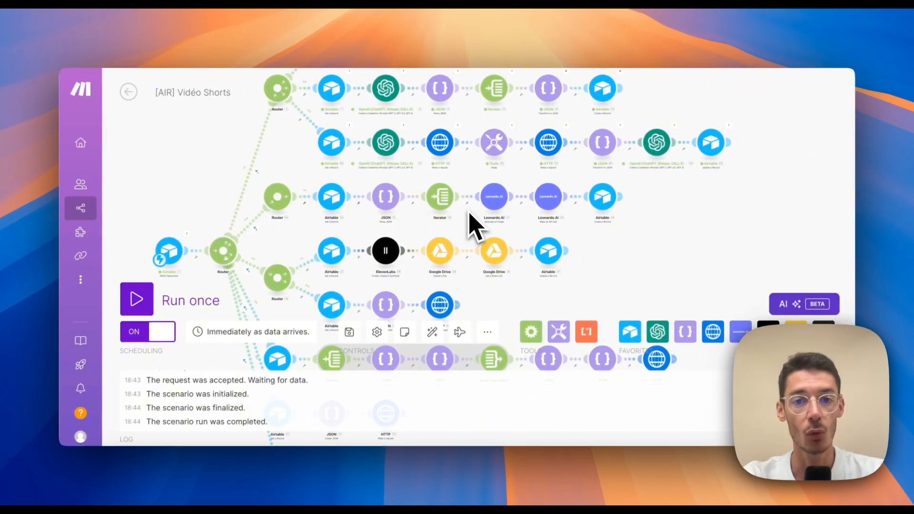
scroll(470, 220, up, 5)
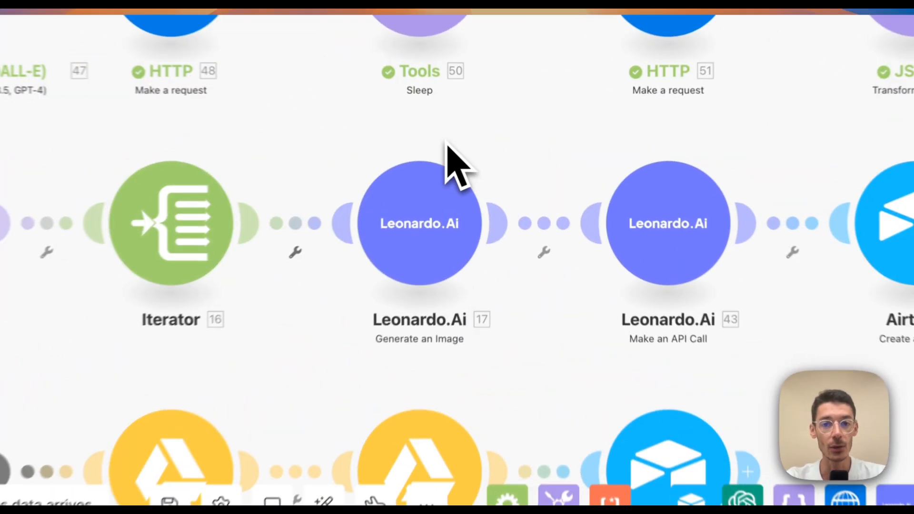
click(536, 177)
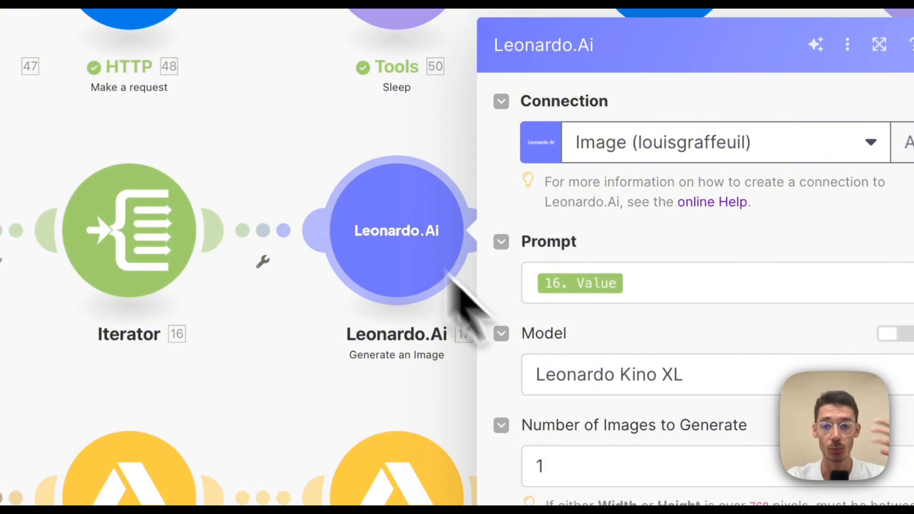
click(327, 174)
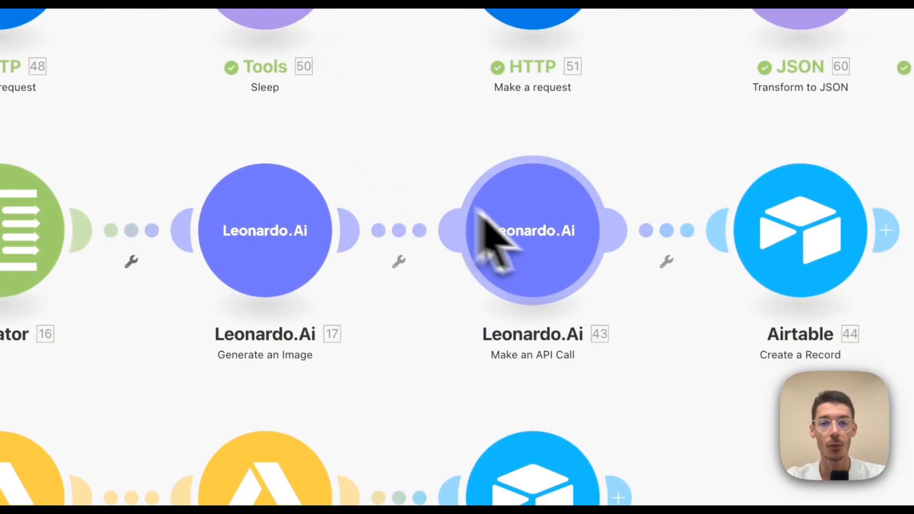
click(520, 210)
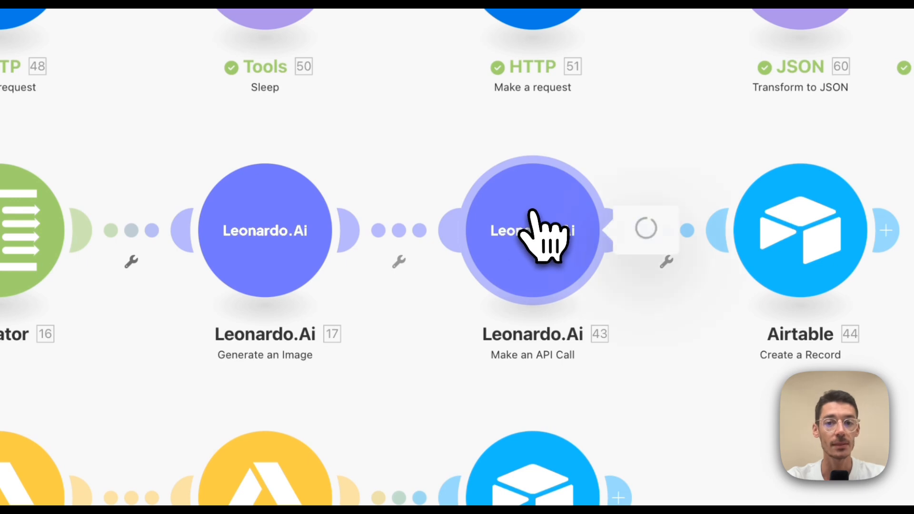
click(413, 164)
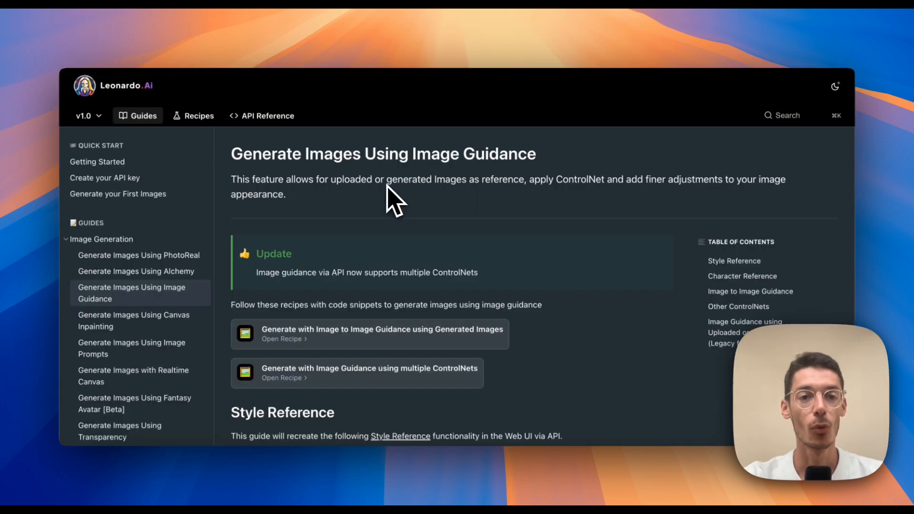
- In the Leonardo.Ai image guidance documentation, examine the Style Reference section's examples, strength settings and sample request
scroll(387, 200, down, 2)
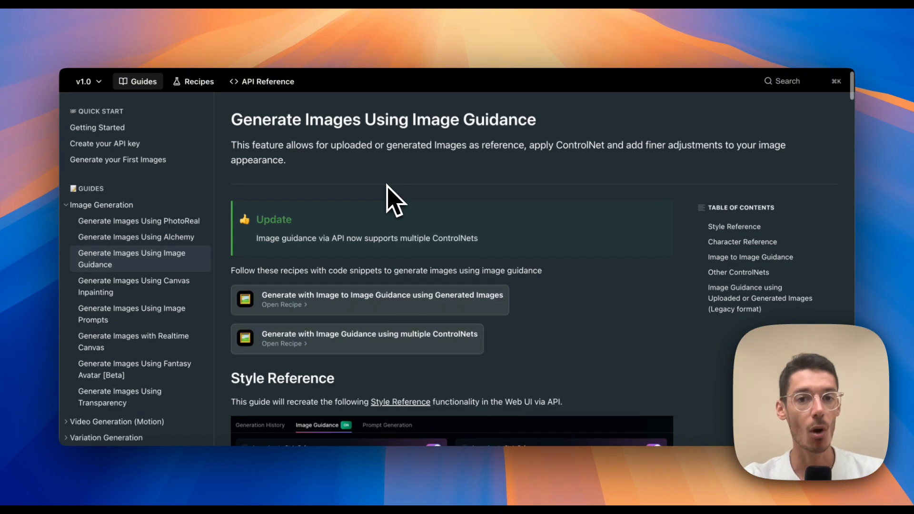
scroll(387, 200, down, 2)
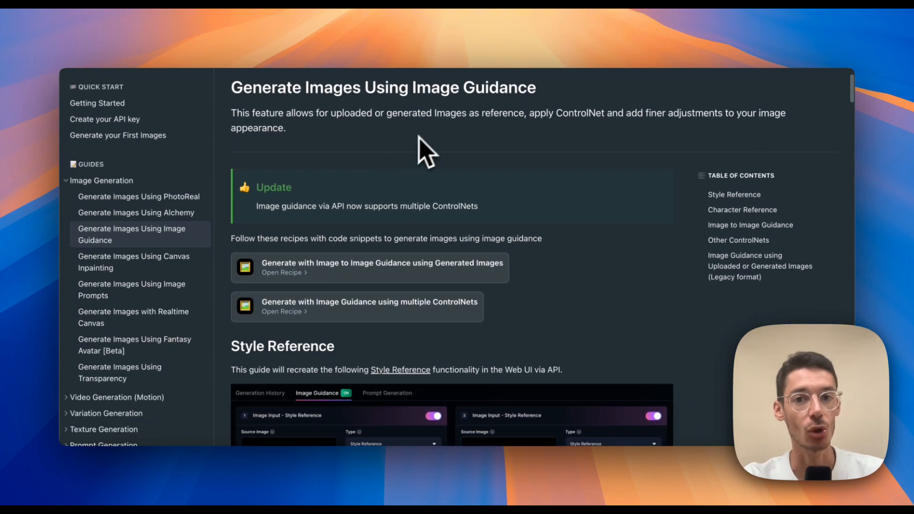
scroll(478, 121, down, 8)
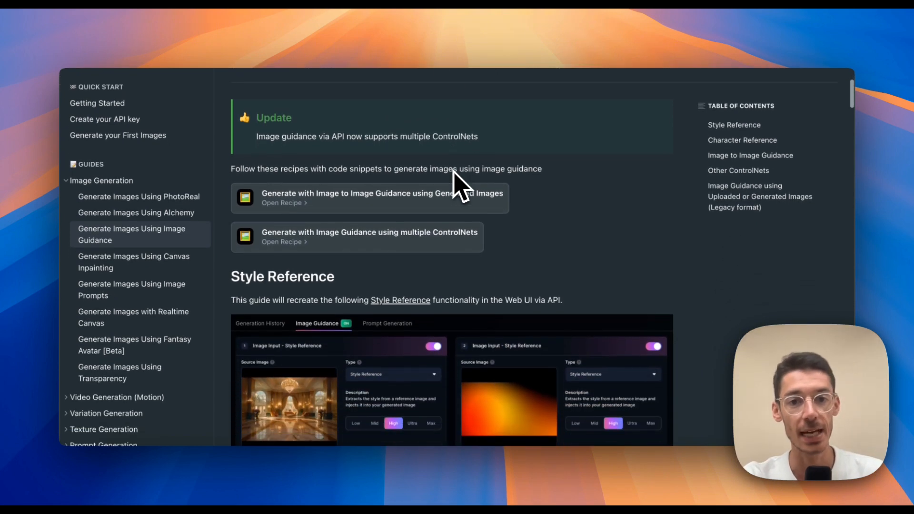
scroll(453, 171, down, 3)
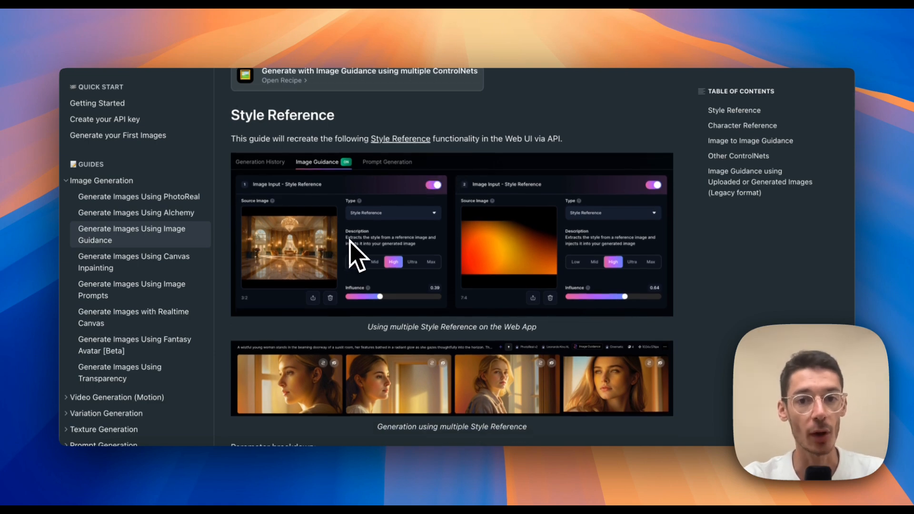
scroll(328, 271, down, 1)
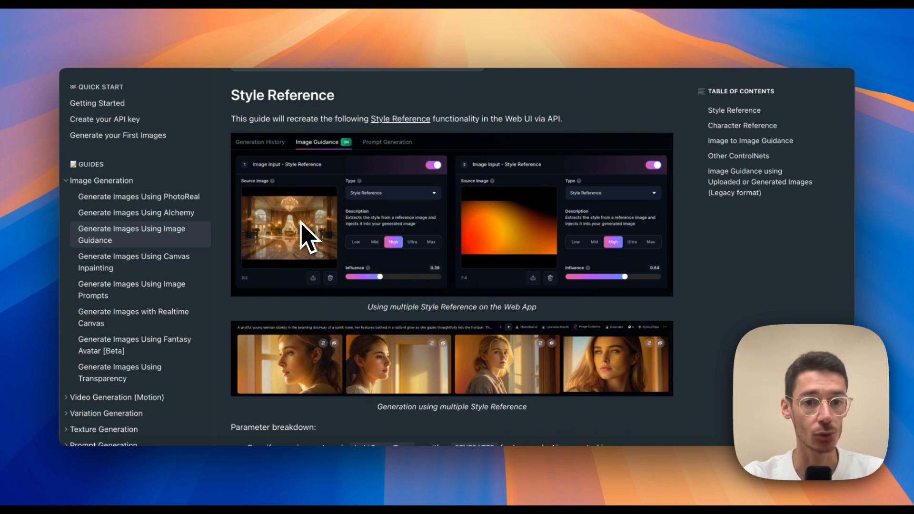
scroll(307, 240, down, 1)
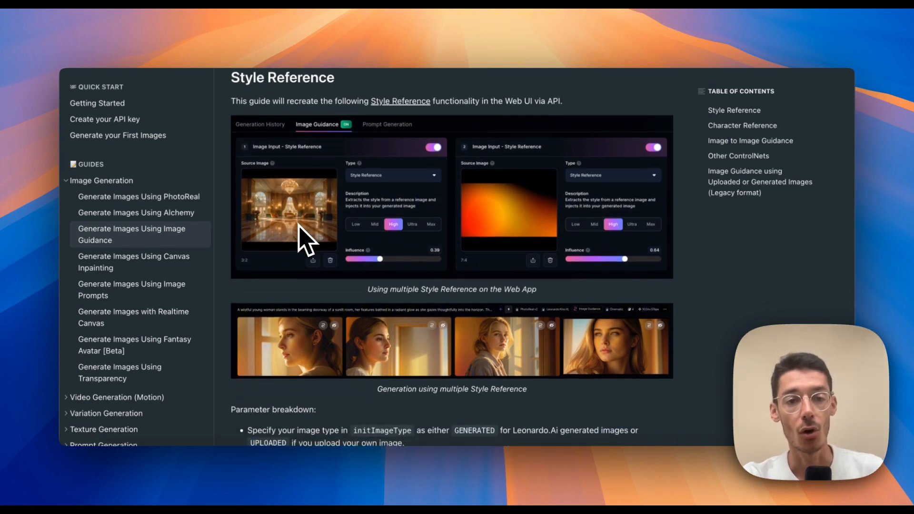
scroll(300, 228, down, 1)
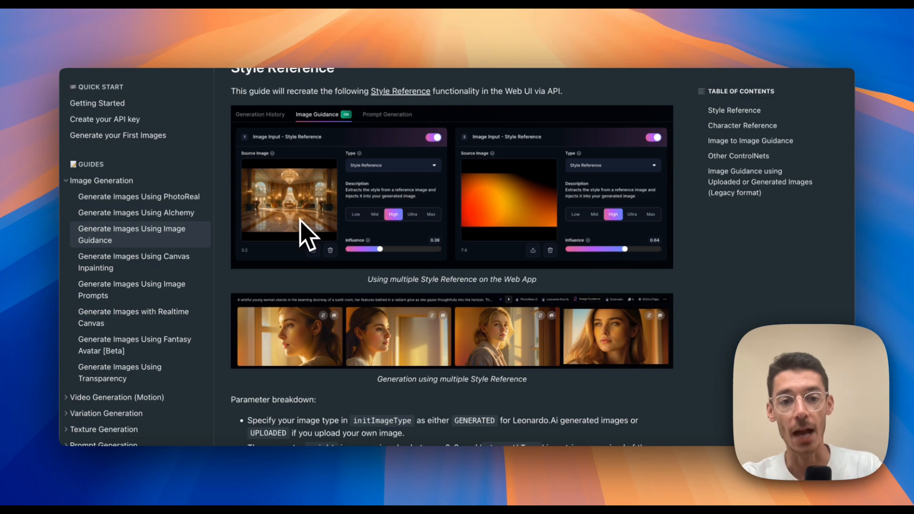
scroll(367, 329, down, 1)
scroll(546, 347, down, 10)
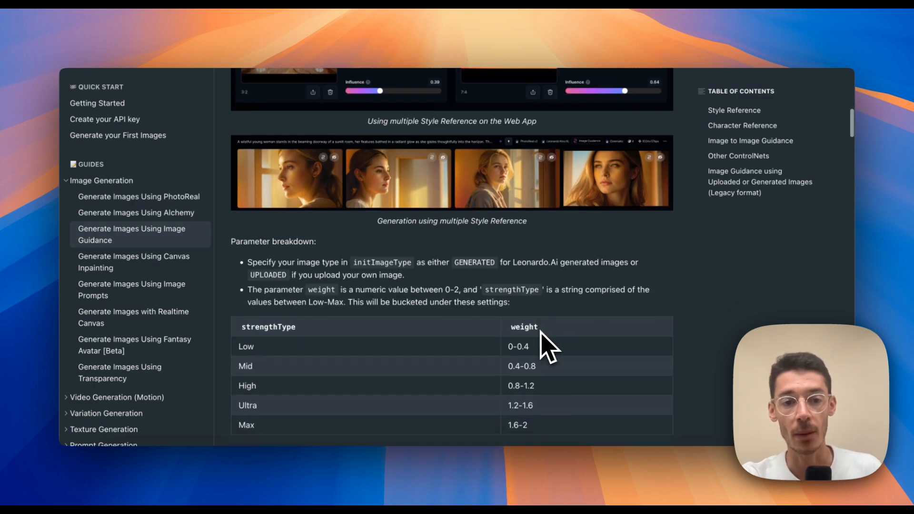
scroll(542, 333, down, 1)
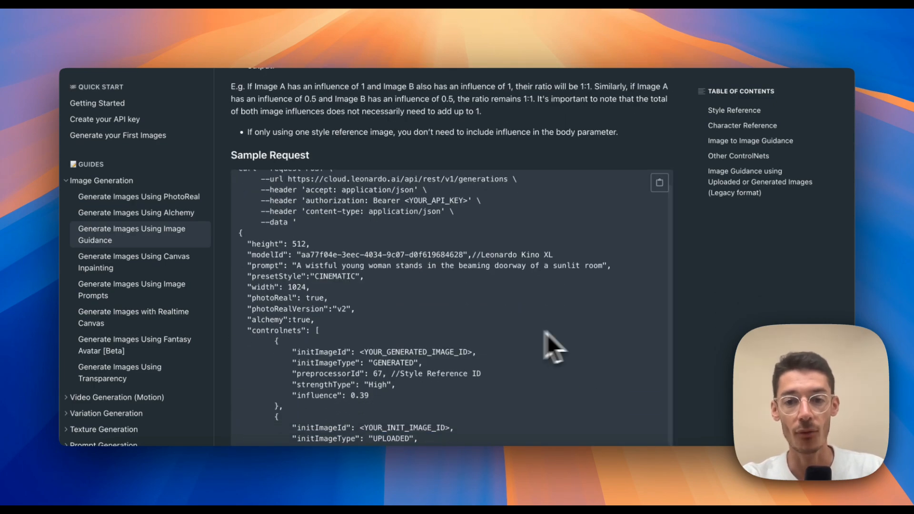
- Examine the Character Reference section of the guide, including its example images and sample request
scroll(542, 333, down, 10)
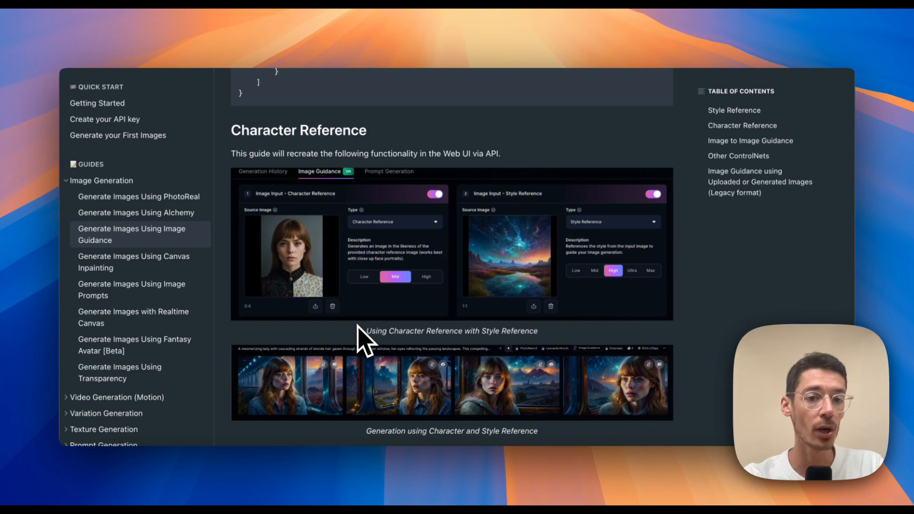
scroll(358, 325, down, 1)
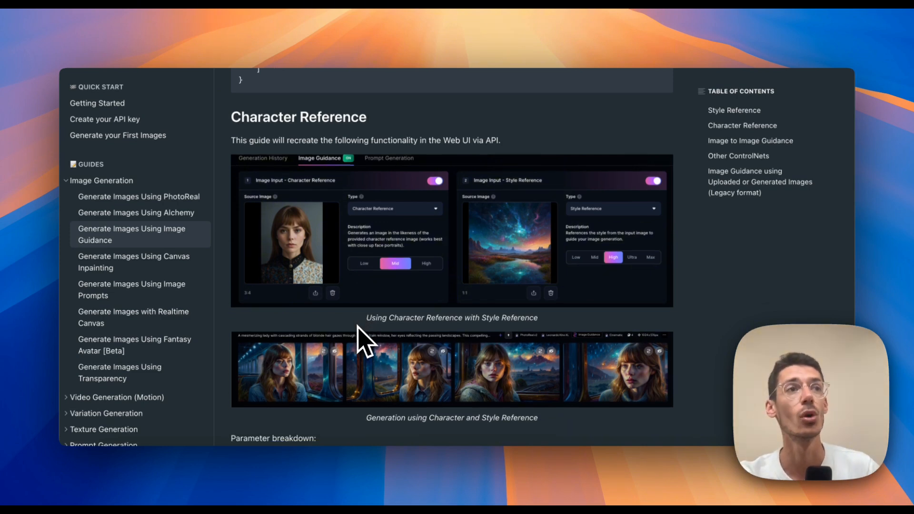
scroll(358, 341, down, 5)
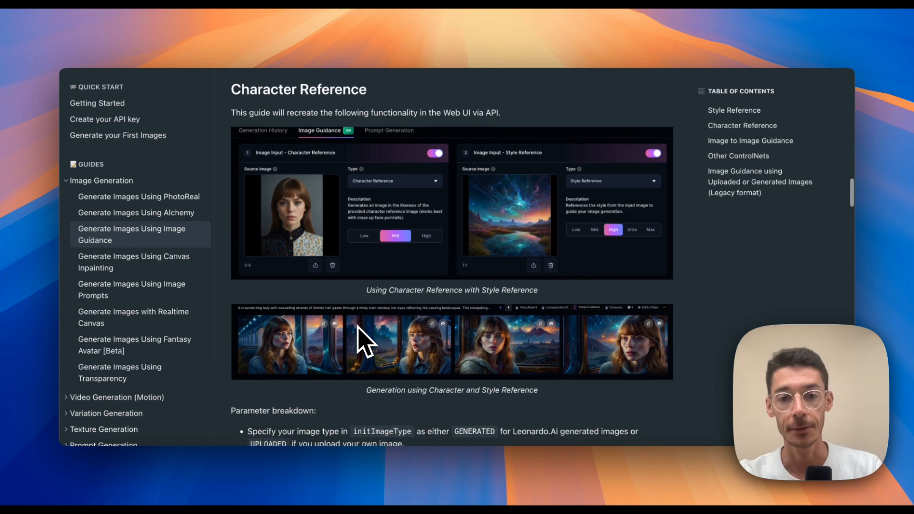
scroll(358, 340, down, 15)
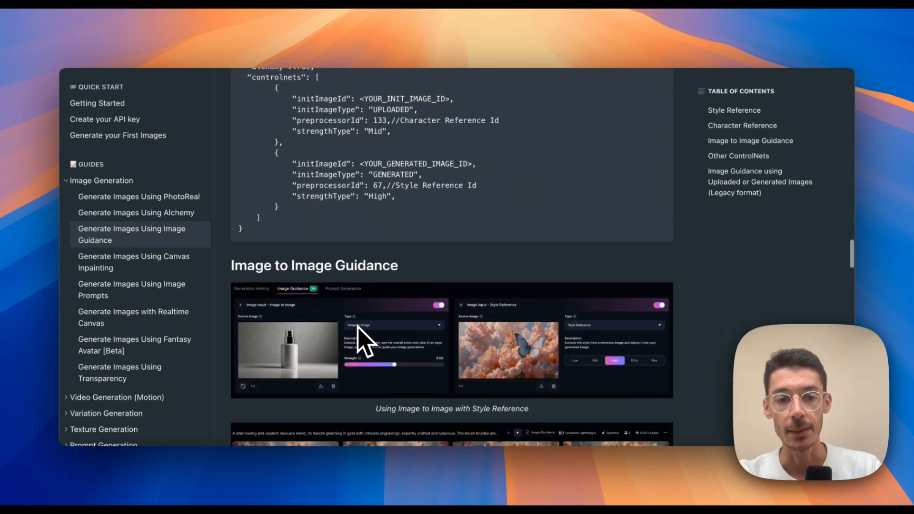
- Examine the Image to Image Guidance examples and their generated bottle images, and return to the start of the guide
scroll(358, 341, down, 1)
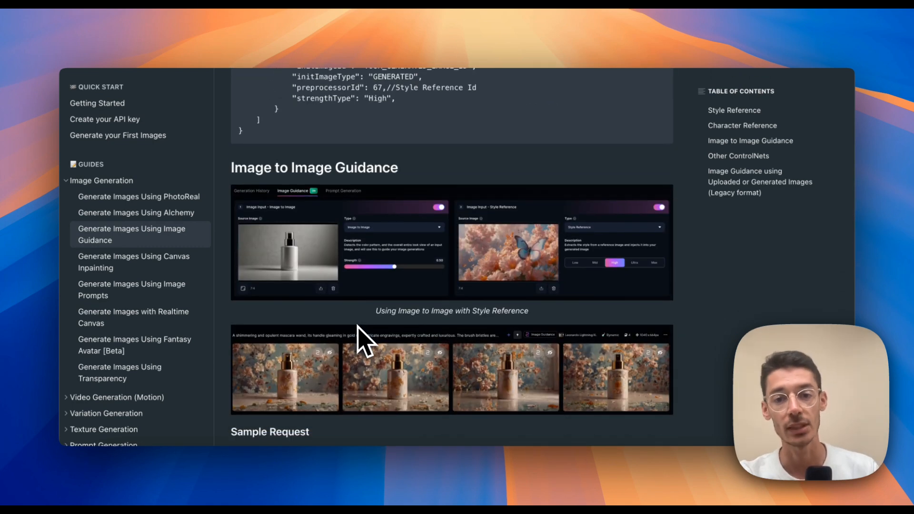
scroll(358, 333, down, 1)
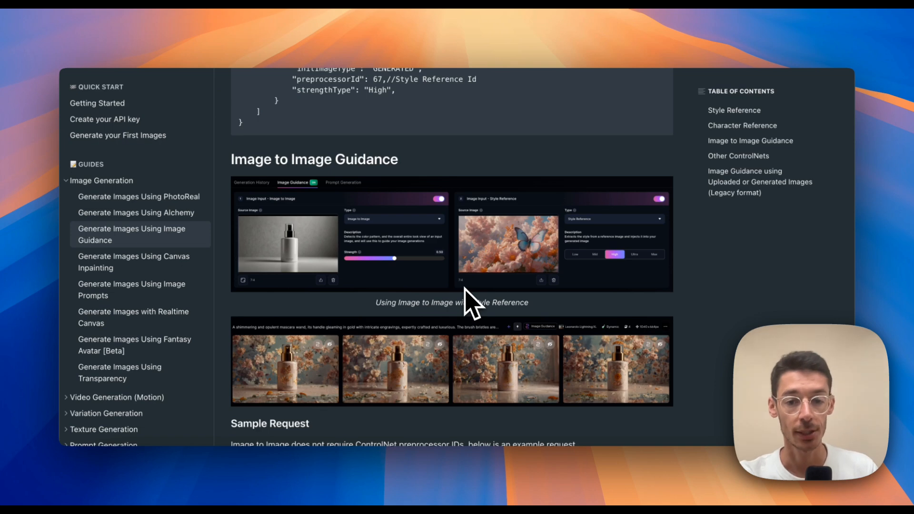
scroll(347, 296, down, 3)
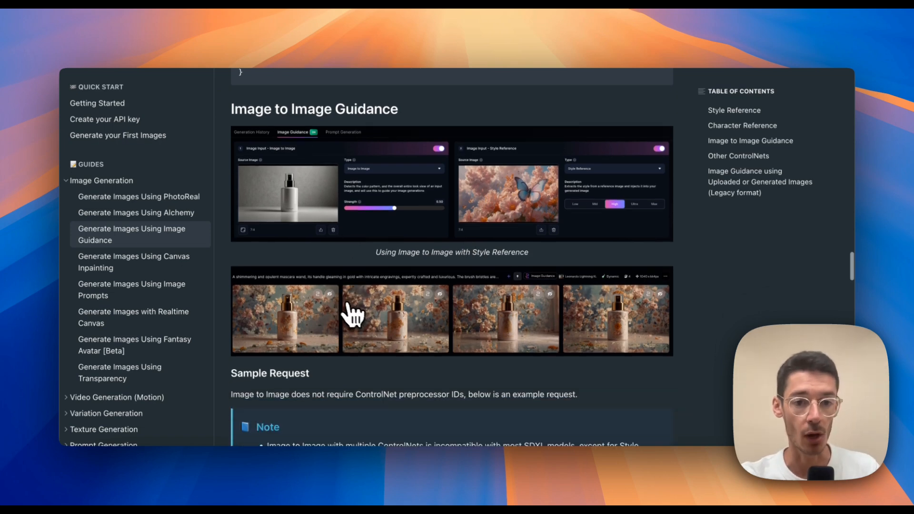
click(348, 312)
click(363, 318)
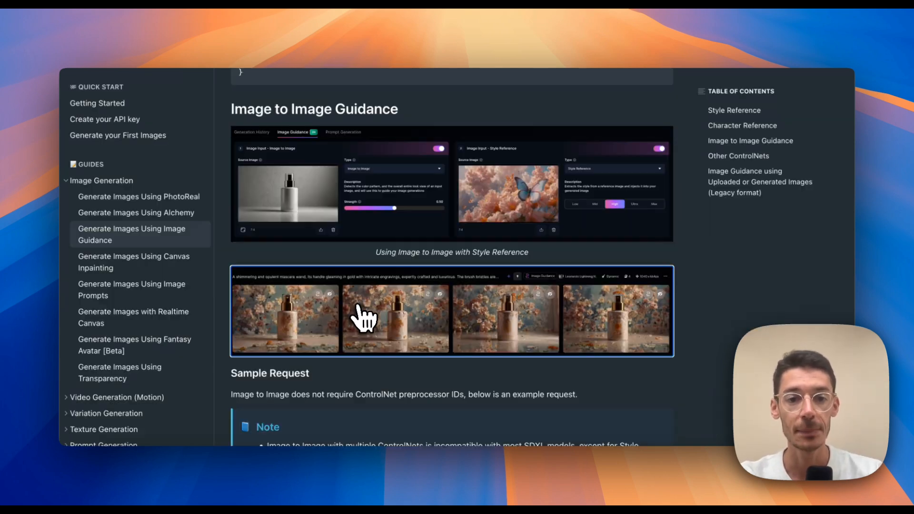
scroll(349, 249, up, 5)
scroll(352, 250, up, 15)
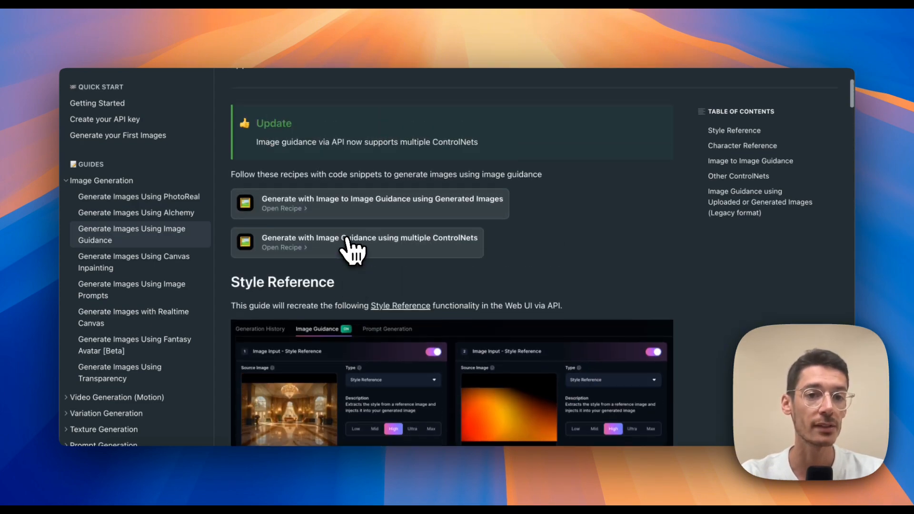
scroll(351, 249, up, 3)
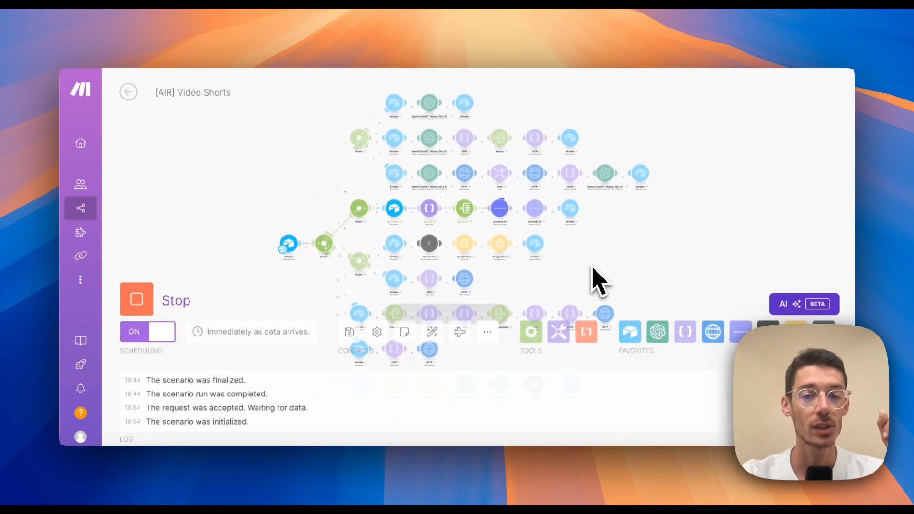
- Check the Bernard Arnault scenes in Airtable's Scènes table for generated videos, and return to the Make scenario
click(188, 52)
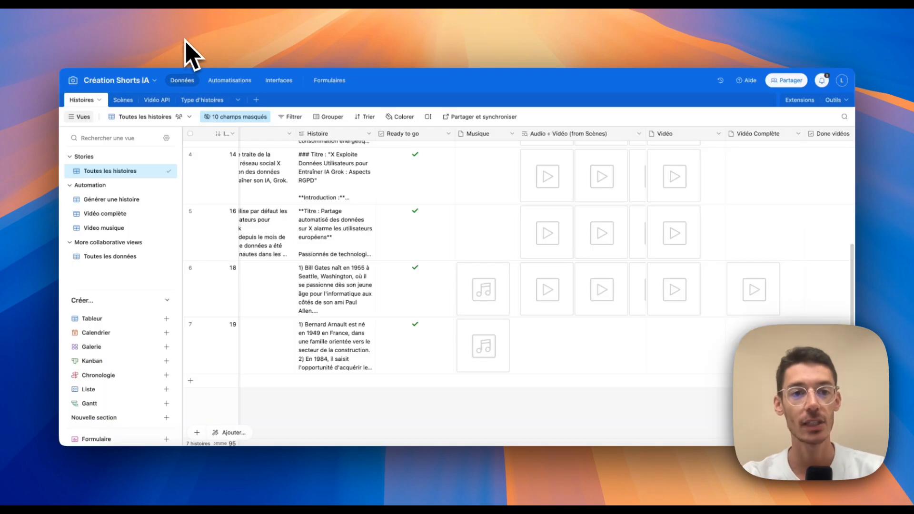
click(122, 99)
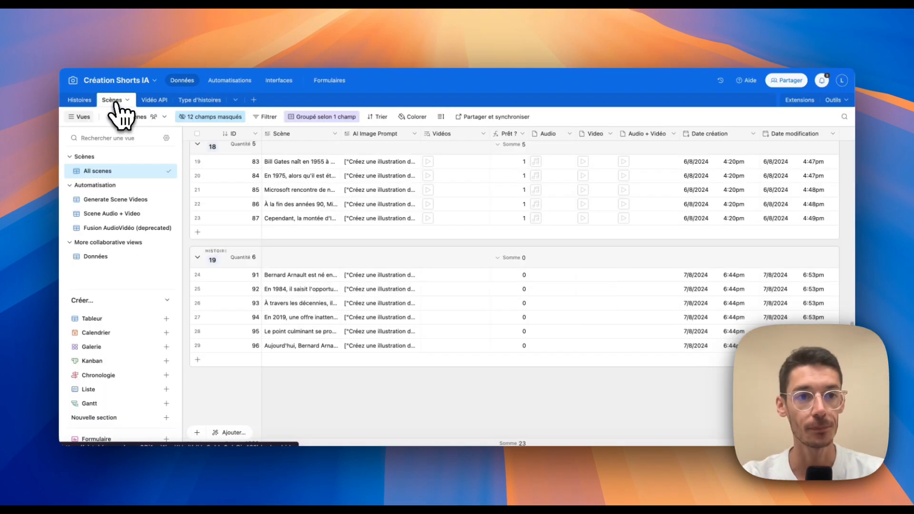
click(137, 34)
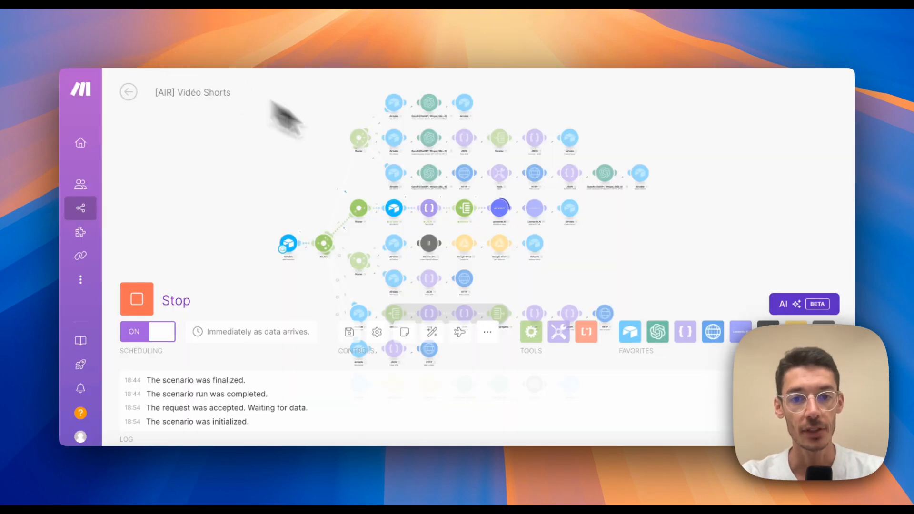
- Follow the scenario run through the Leonardo.Ai image branch, and bring the ElevenLabs branch below it into focus
scroll(496, 214, up, 5)
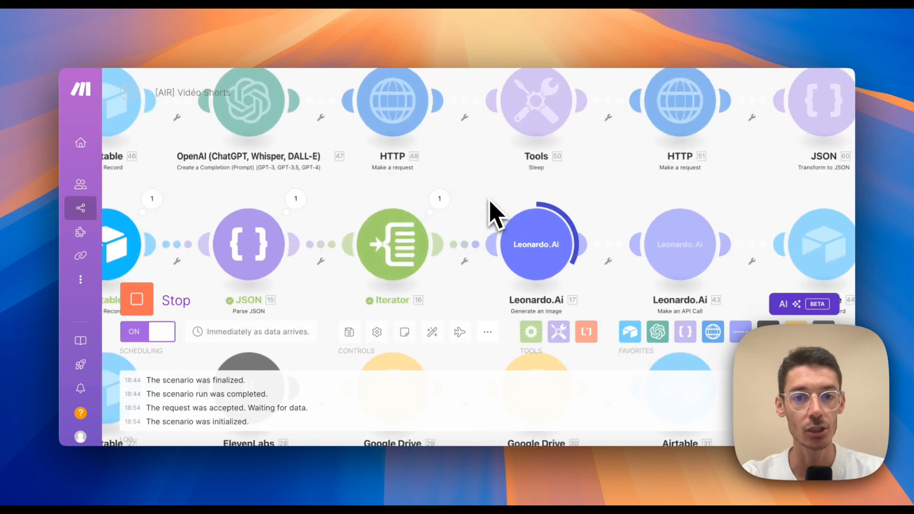
scroll(490, 211, down, 3)
scroll(490, 210, up, 2)
drag(490, 192, 495, 188)
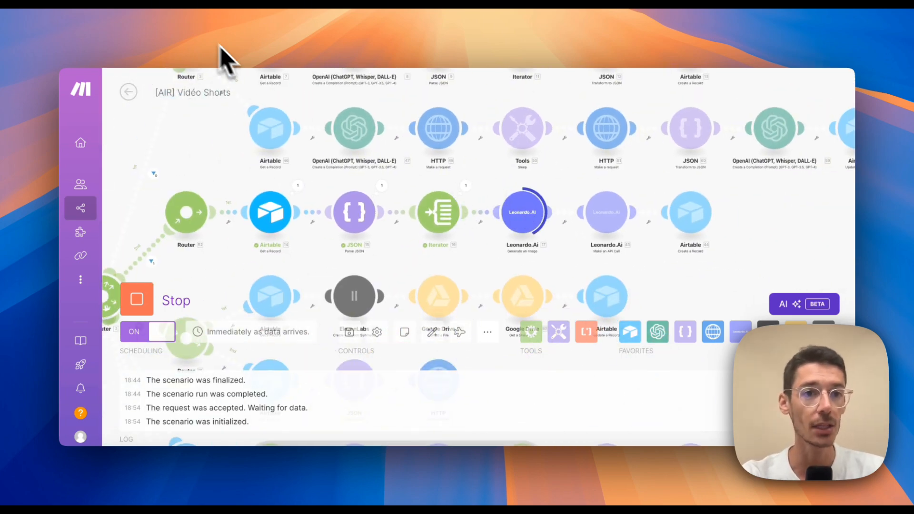
click(199, 32)
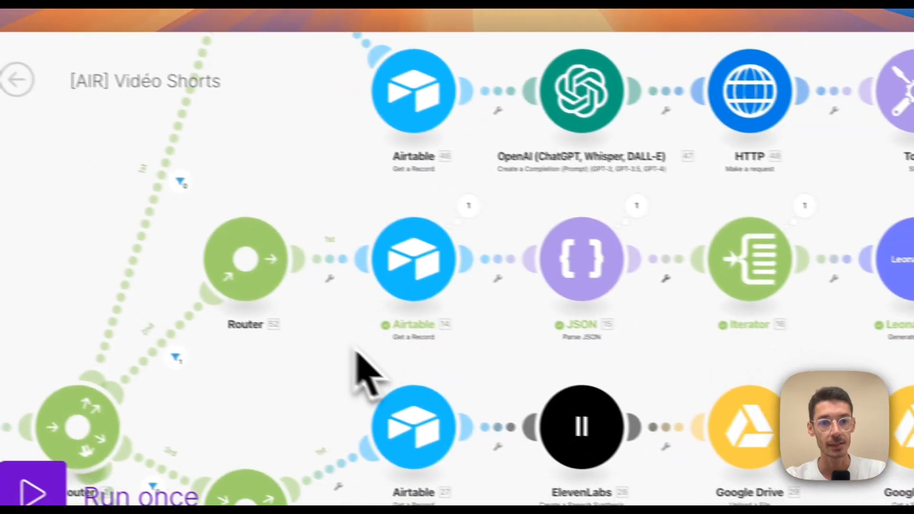
drag(354, 350, 332, 242)
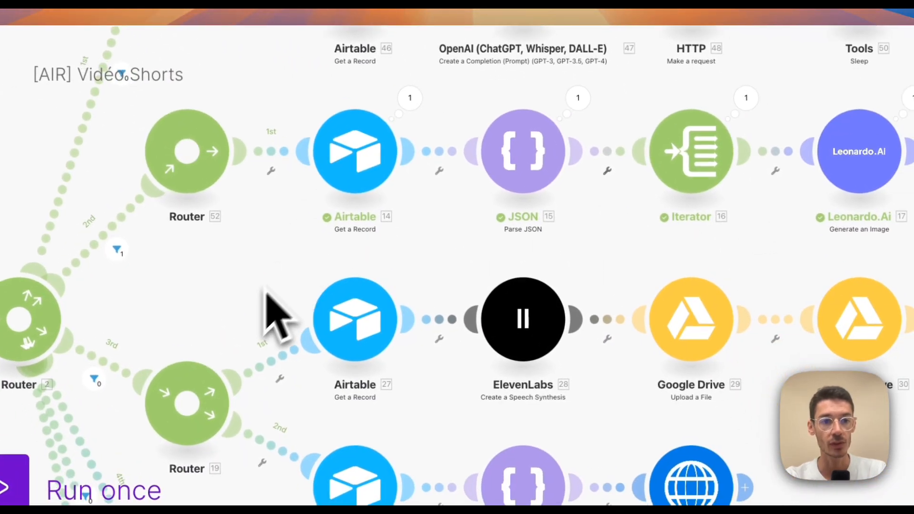
- Inspect the ElevenLabs speech synthesis module's voice, model and text settings in the scenario, and close it without changes
drag(307, 298, 333, 258)
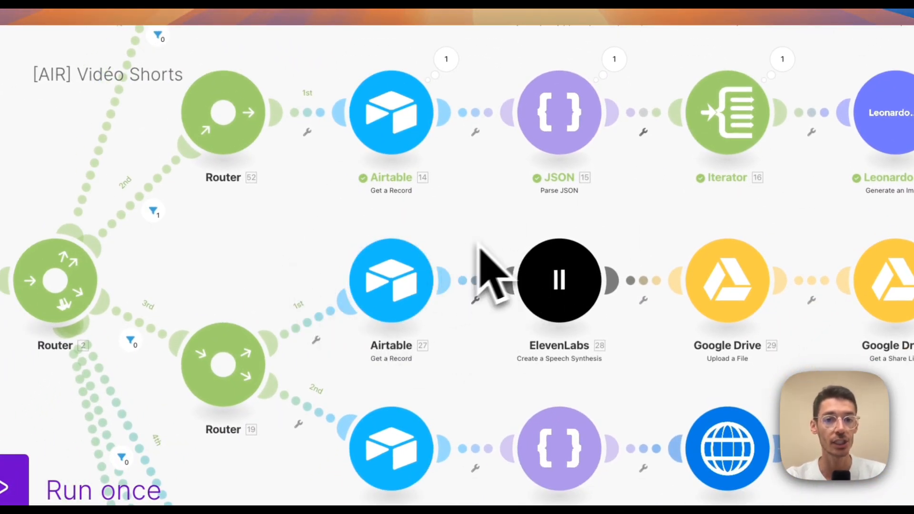
drag(480, 265, 496, 210)
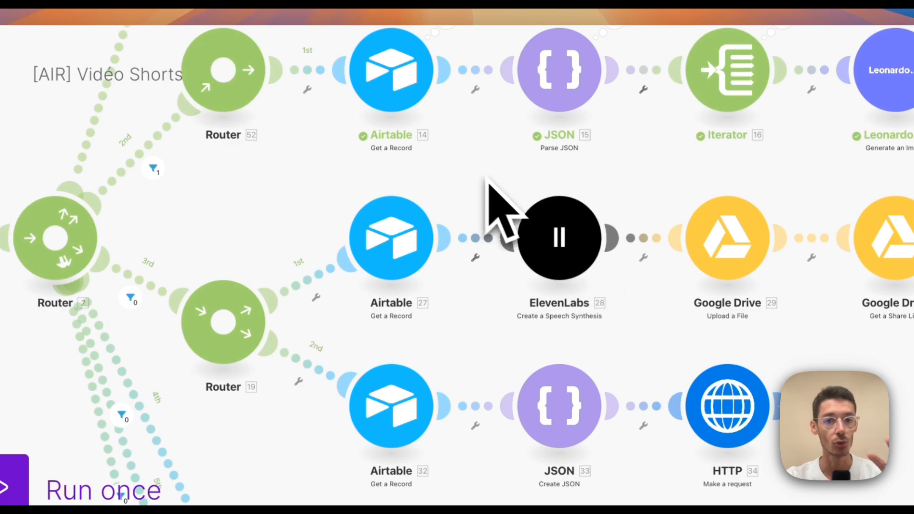
scroll(445, 174, up, 3)
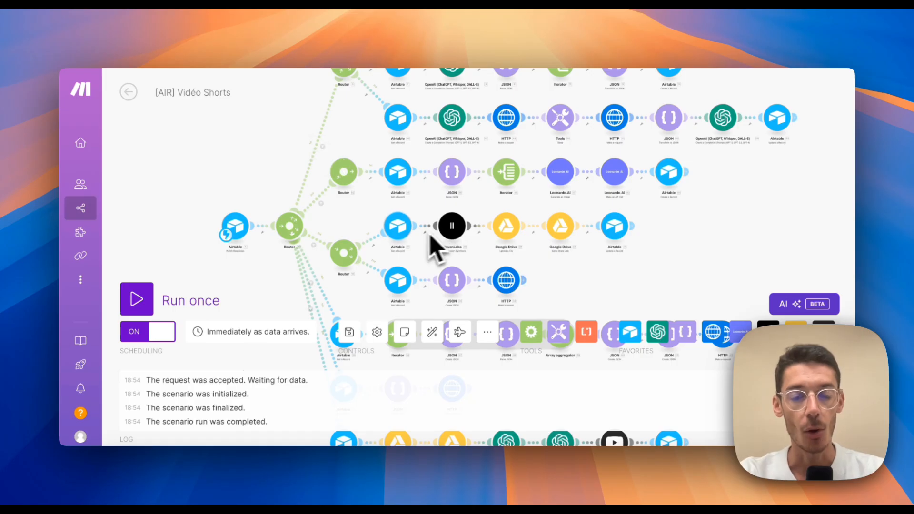
scroll(427, 213, down, 2)
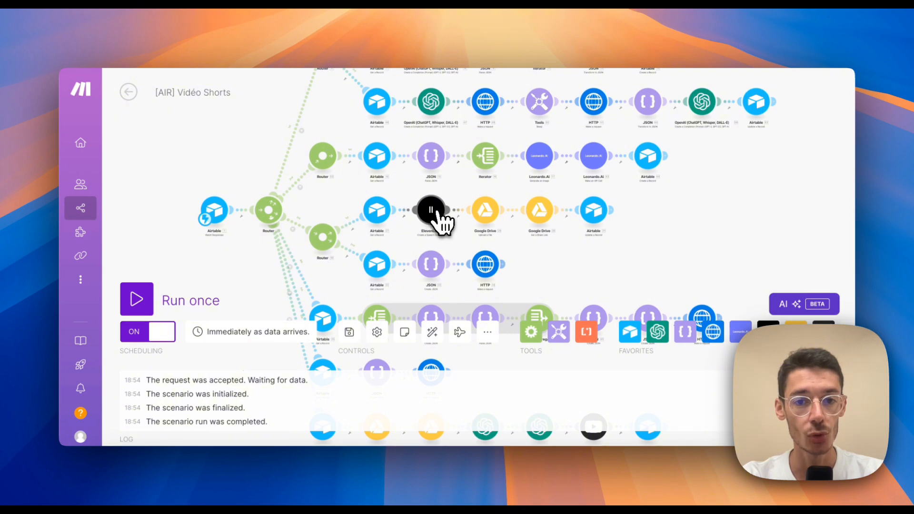
click(434, 212)
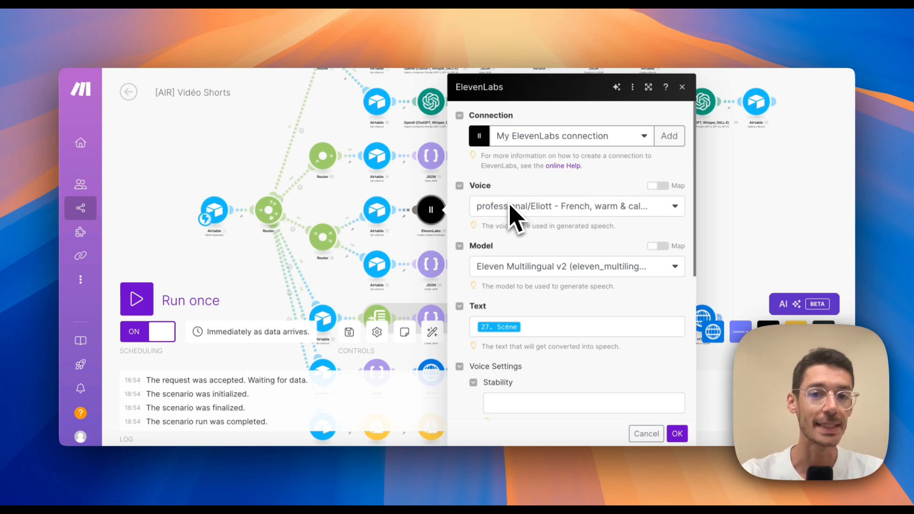
click(414, 196)
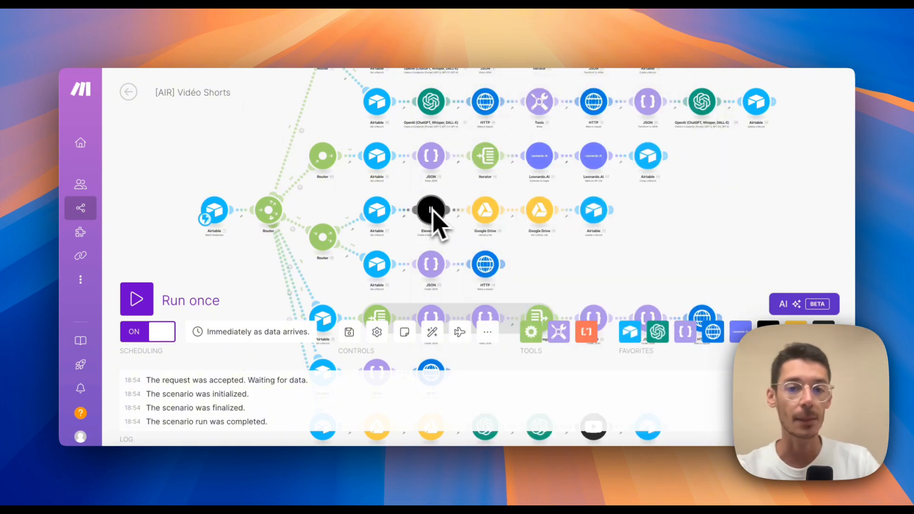
- Delete the empty scene 97 from story 19 in Airtable's Scènes table
scroll(440, 220, up, 5)
scroll(382, 173, right, 3)
scroll(382, 173, down, 2)
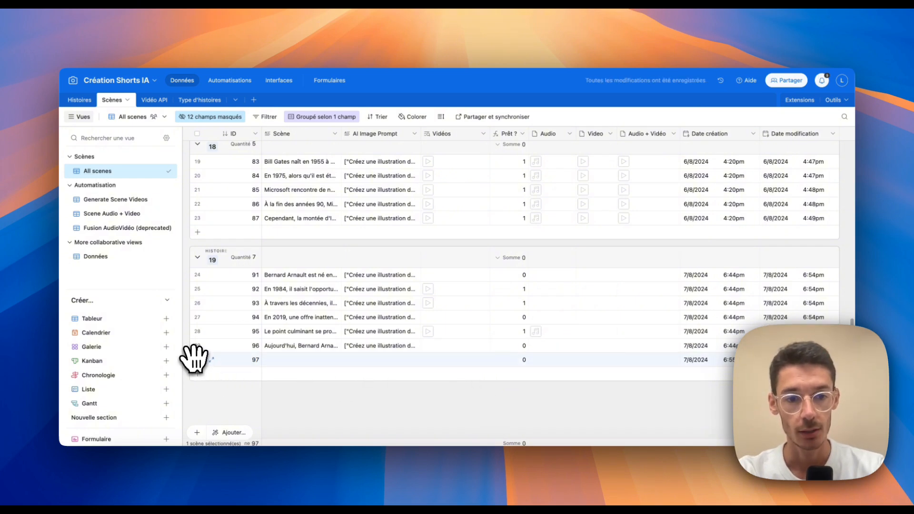
right_click(224, 361)
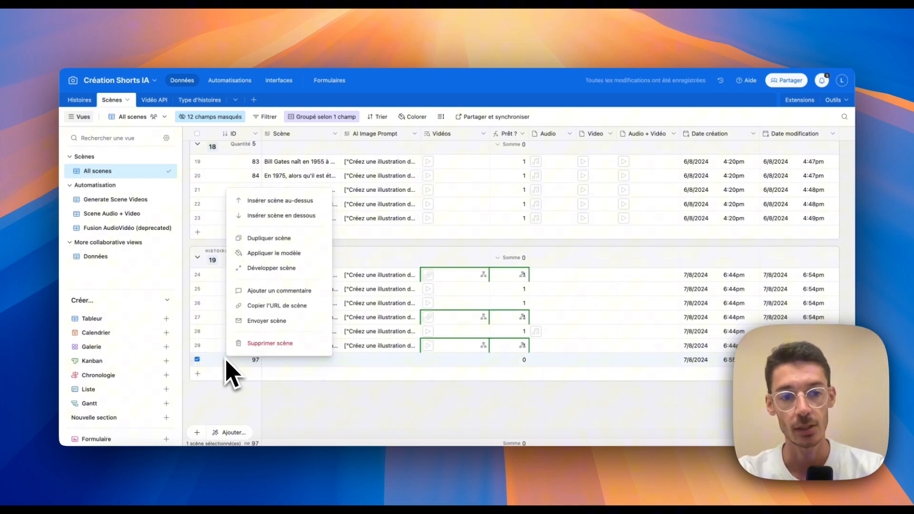
click(257, 343)
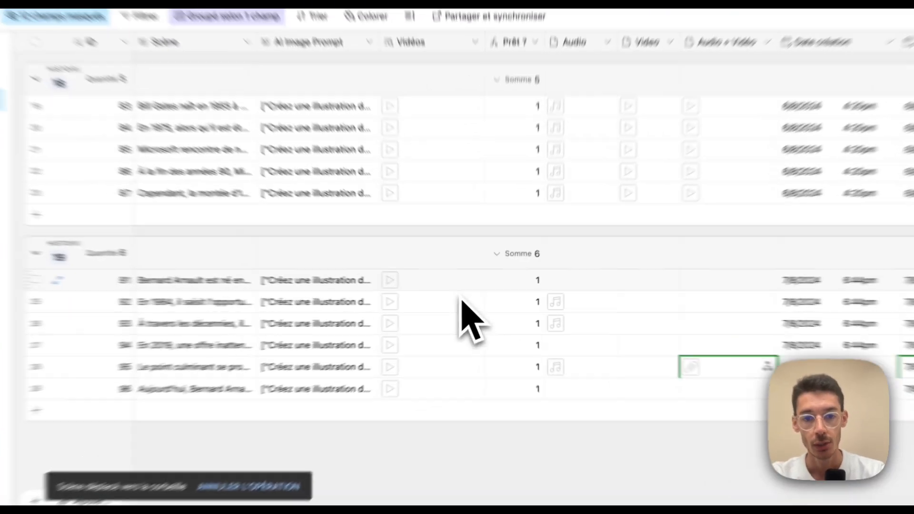
- Play the generated video of scene 91 and preview the video of scene 92, closing each preview
click(428, 289)
click(428, 289)
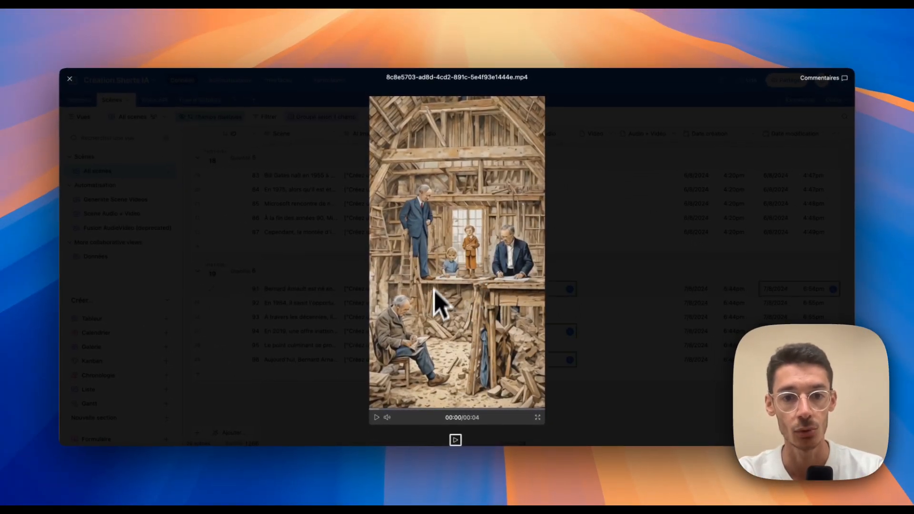
click(375, 419)
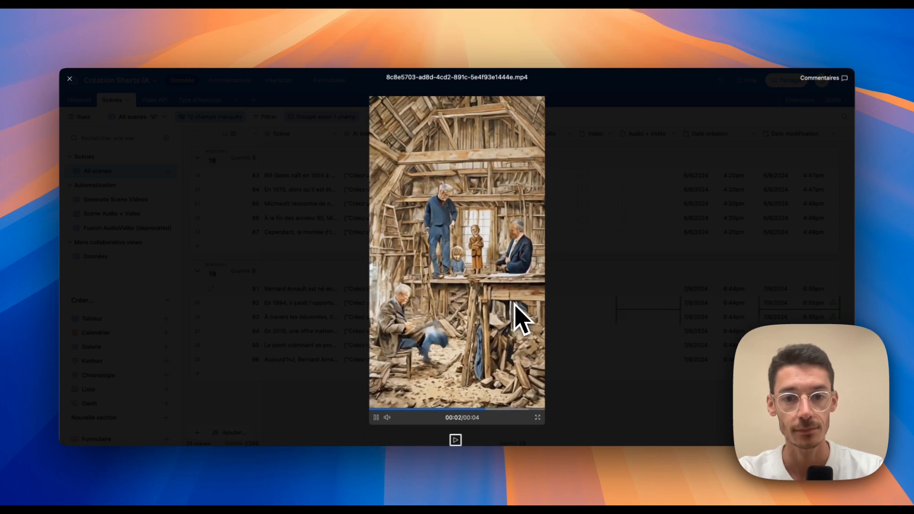
click(606, 313)
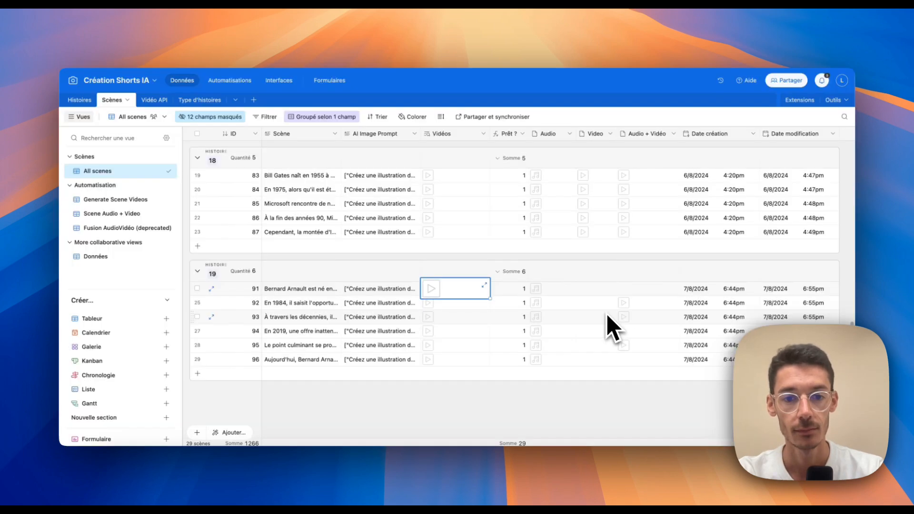
click(435, 307)
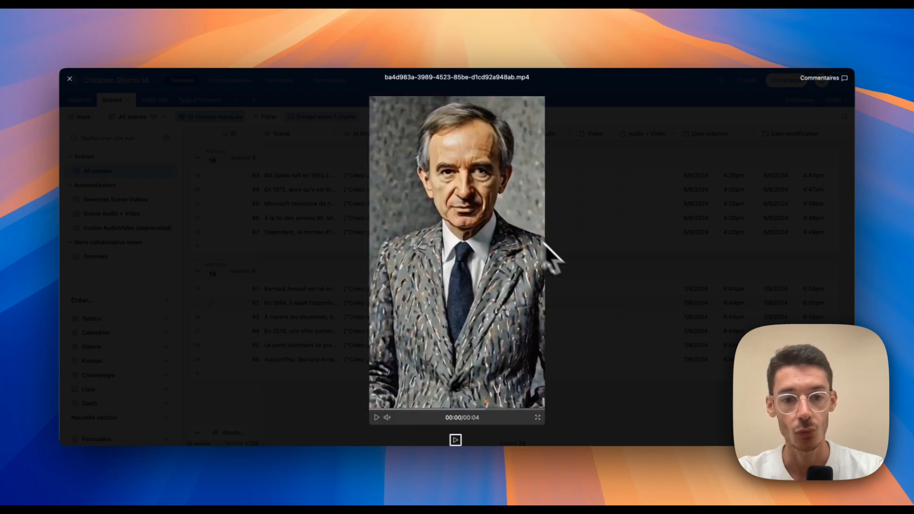
click(578, 315)
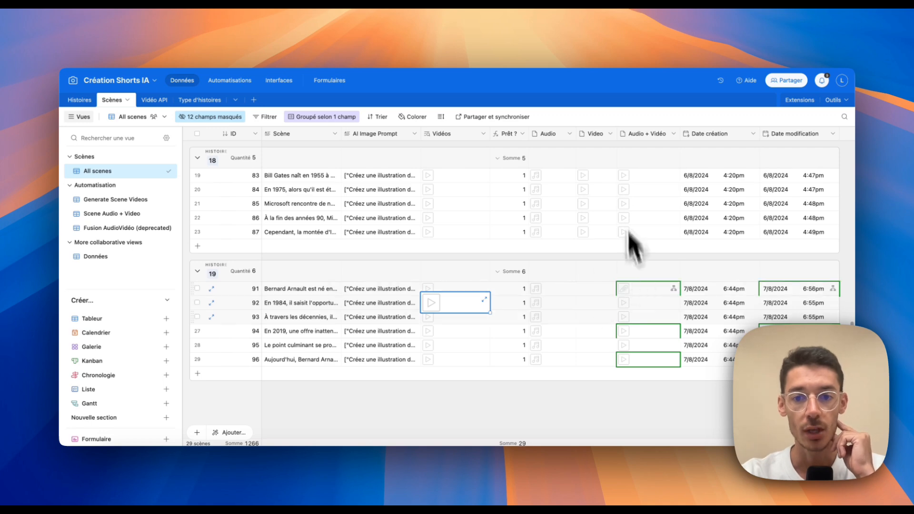
- Switch to the Make scenario, look over the branches following the ElevenLabs one, and return to Airtable
click(169, 61)
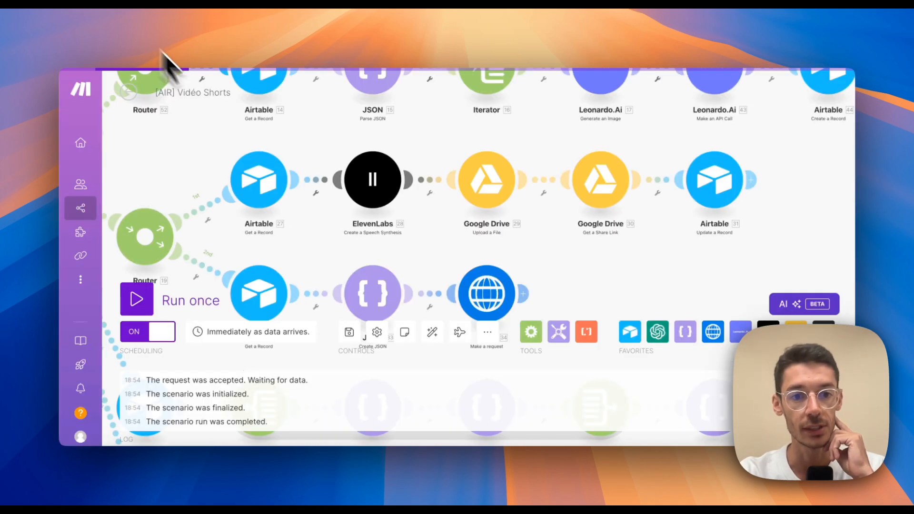
scroll(370, 272, down, 10)
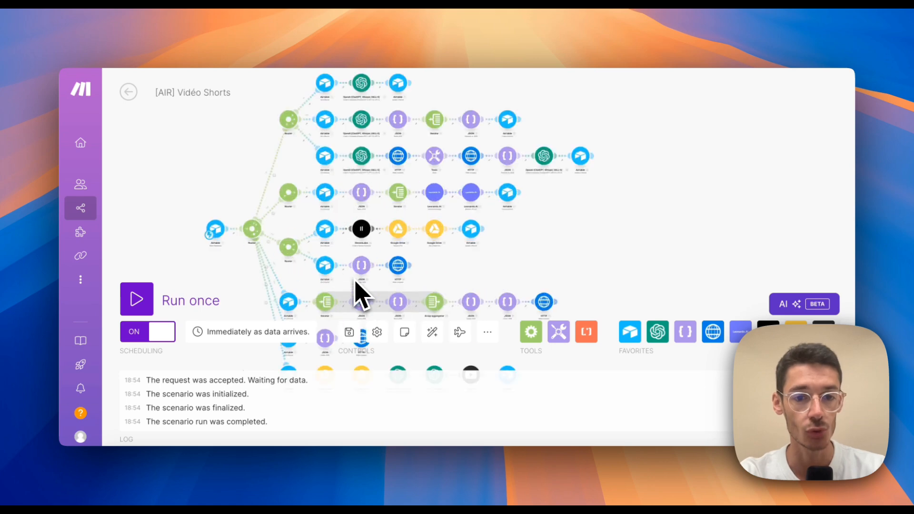
scroll(357, 292, up, 10)
scroll(464, 188, down, 2)
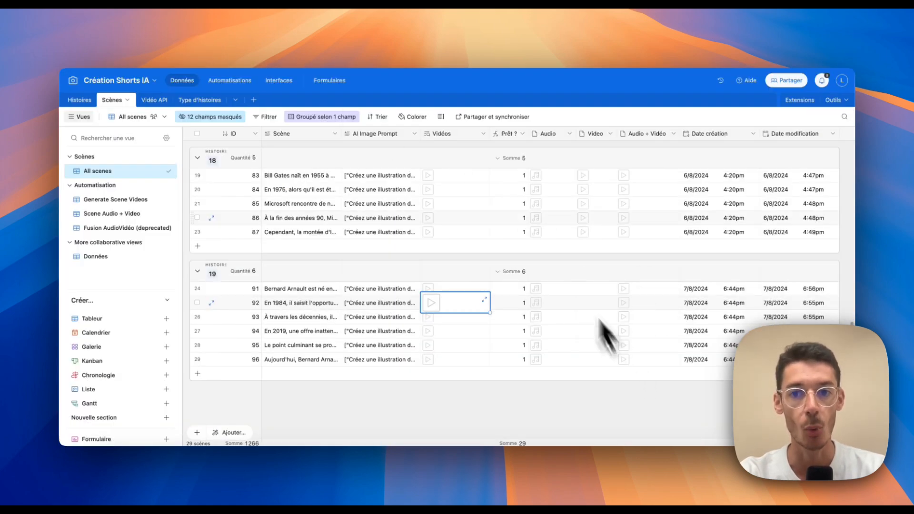
- Open the Histoires table and check story 19's Audio + Vidéo clips collected from its scenes
click(82, 99)
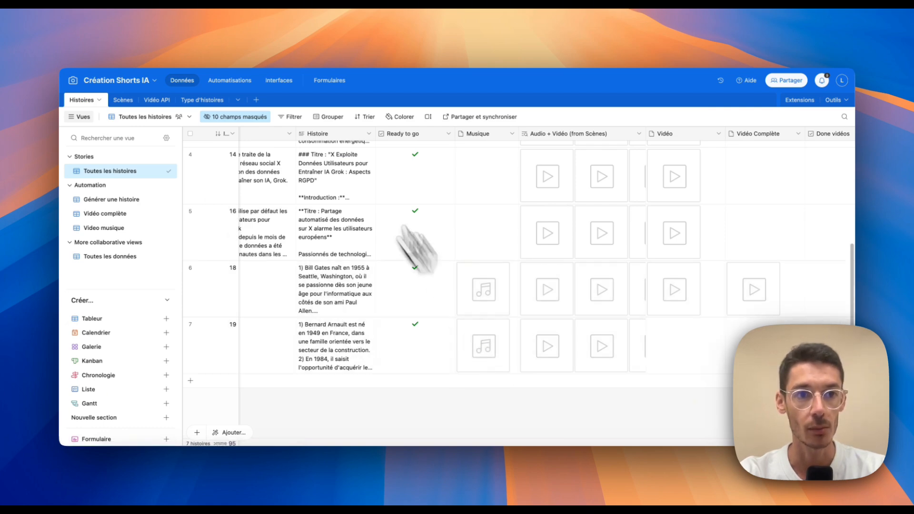
scroll(510, 364, right, 3)
click(543, 357)
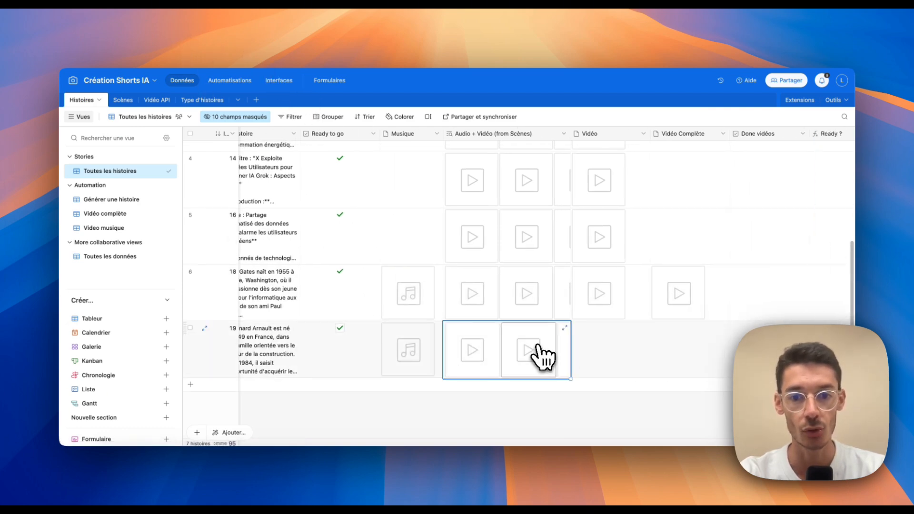
click(562, 338)
scroll(633, 348, down, 2)
click(772, 286)
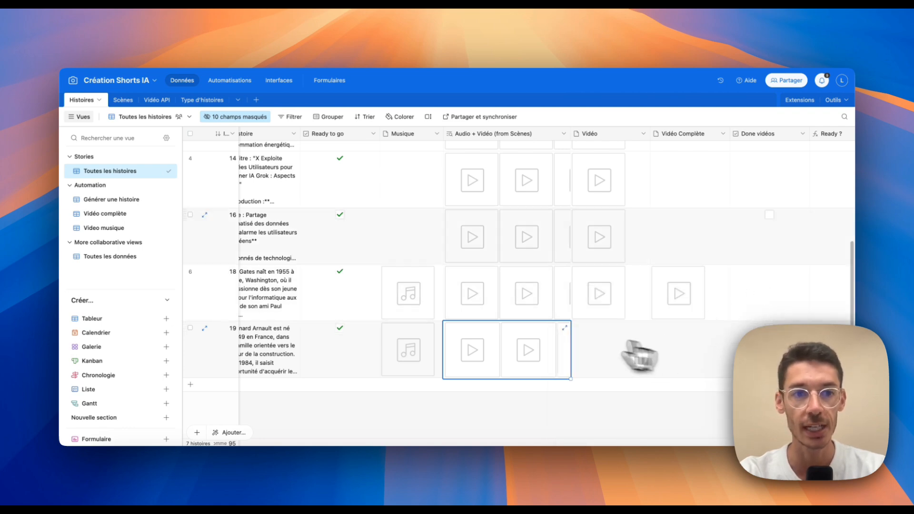
- In Make, examine the Create JSON module 72, including its output size, video element, and the music element's duration, volume and fade-out
click(133, 41)
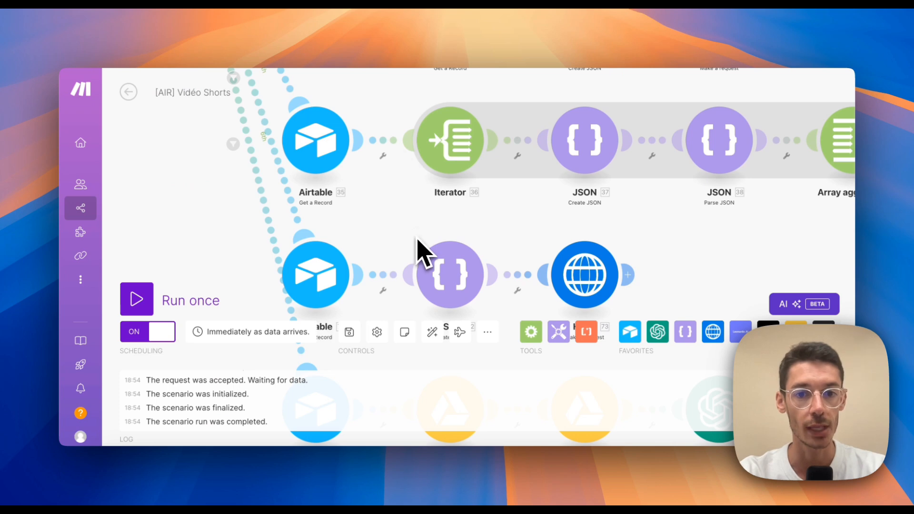
drag(419, 253, 386, 195)
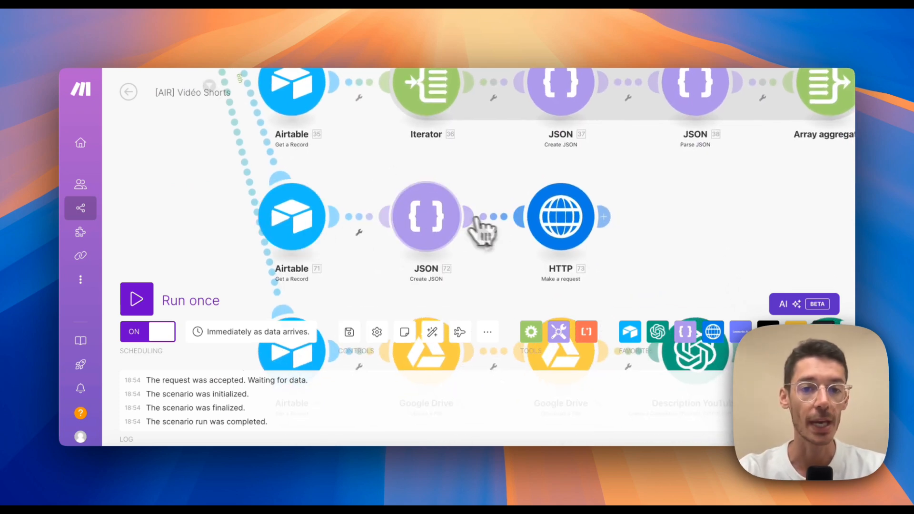
click(448, 224)
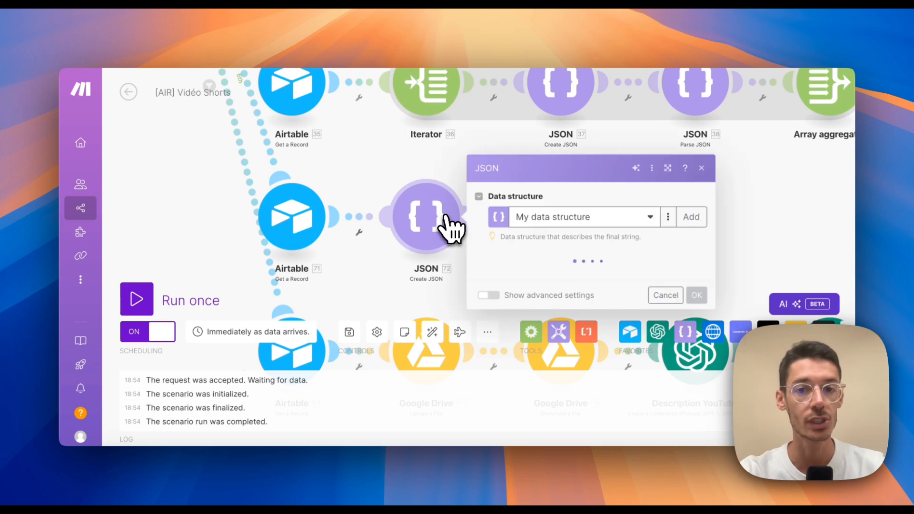
scroll(583, 254, down, 8)
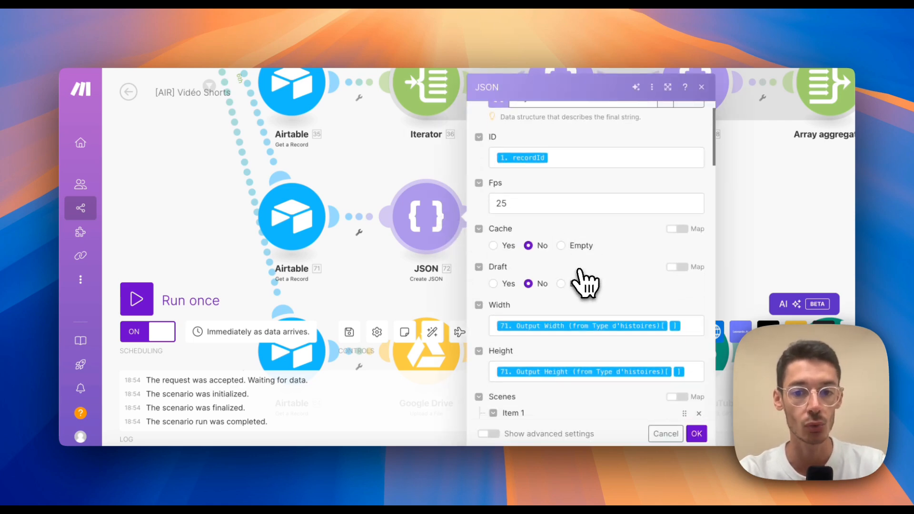
scroll(582, 281, down, 2)
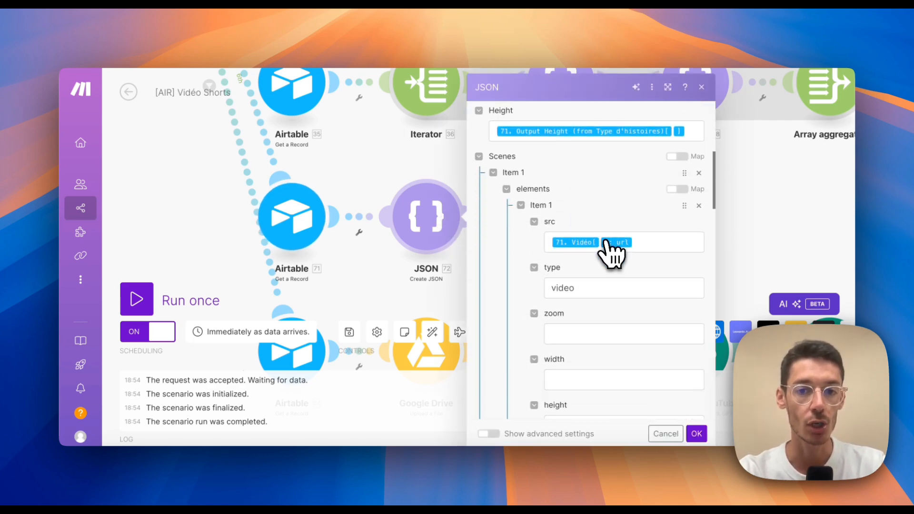
scroll(605, 285, down, 12)
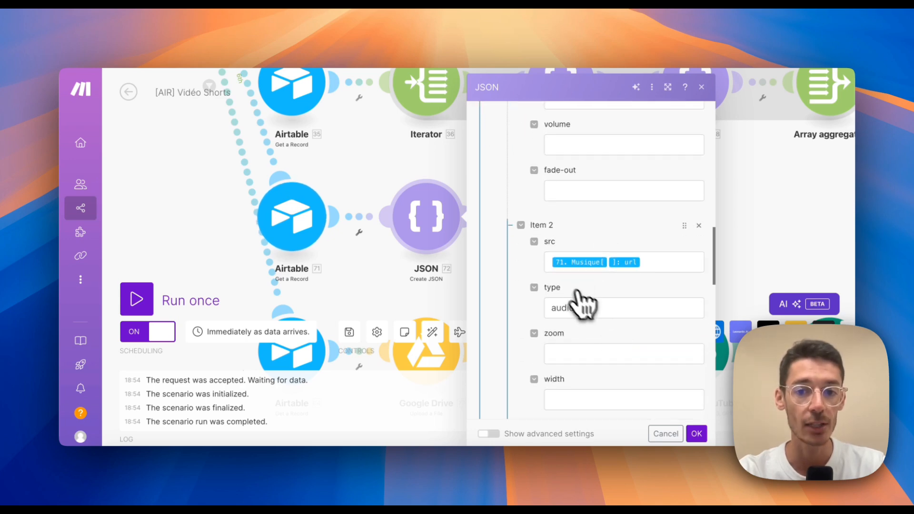
scroll(591, 302, down, 1)
scroll(599, 302, up, 10)
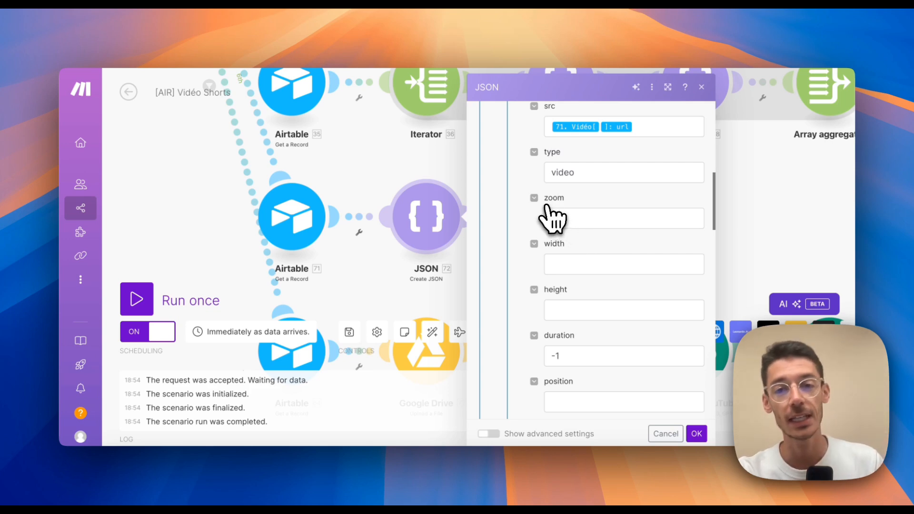
scroll(600, 328, down, 10)
scroll(595, 347, down, 5)
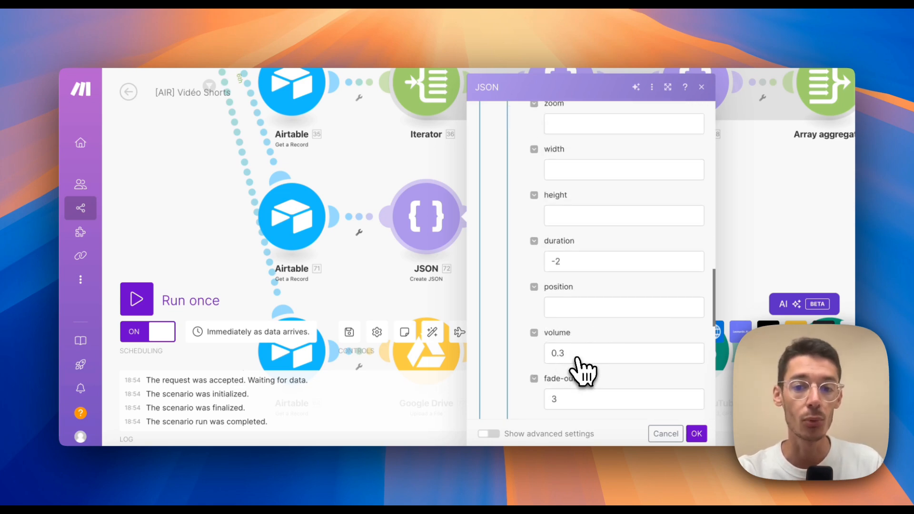
scroll(576, 400, down, 1)
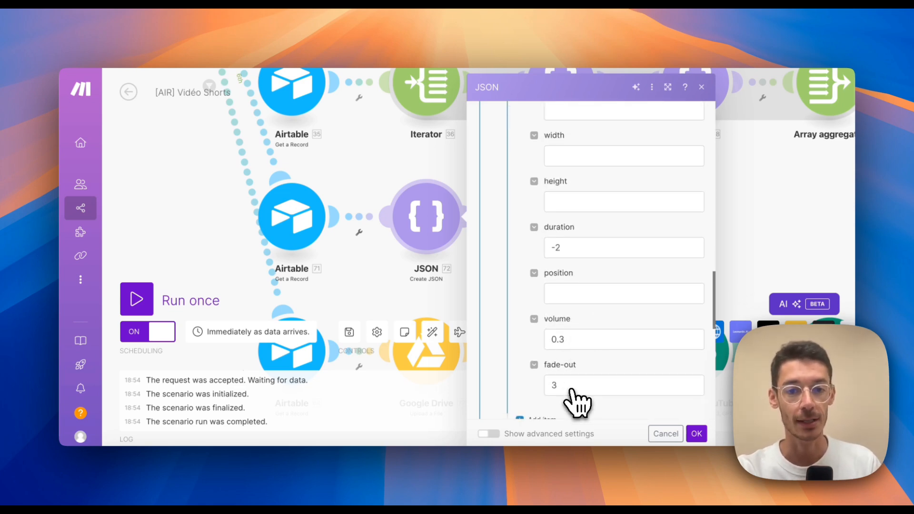
scroll(577, 400, down, 1)
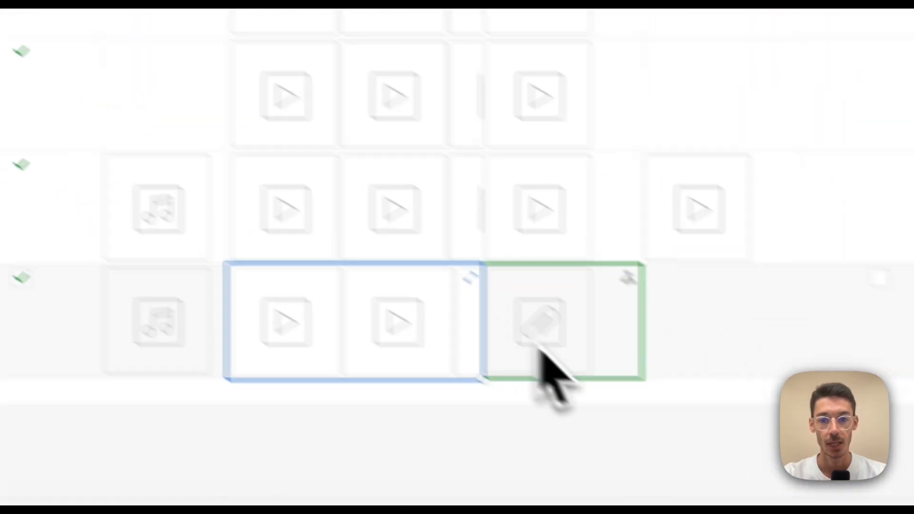
- Check story 19's Vidéo and Vidéo Complète fields in Airtable, and return to the Iterator and Array aggregator branch in Make
click(691, 343)
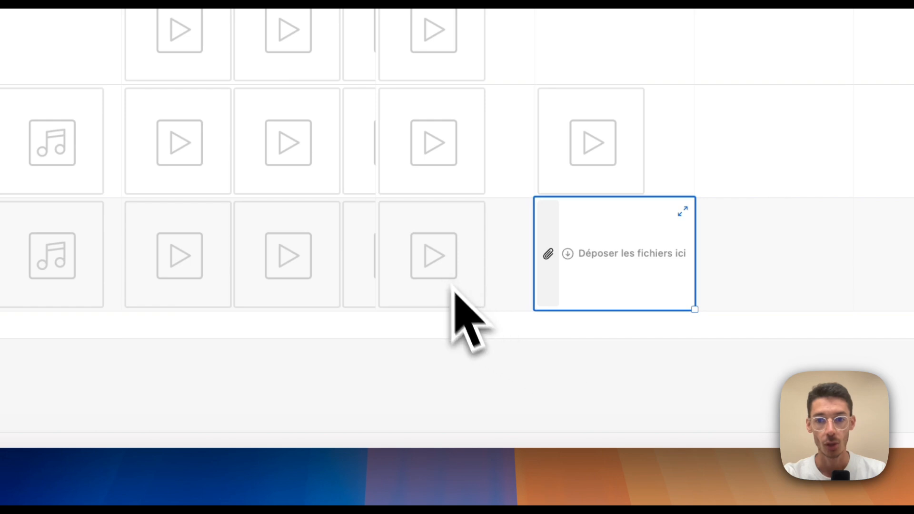
click(486, 377)
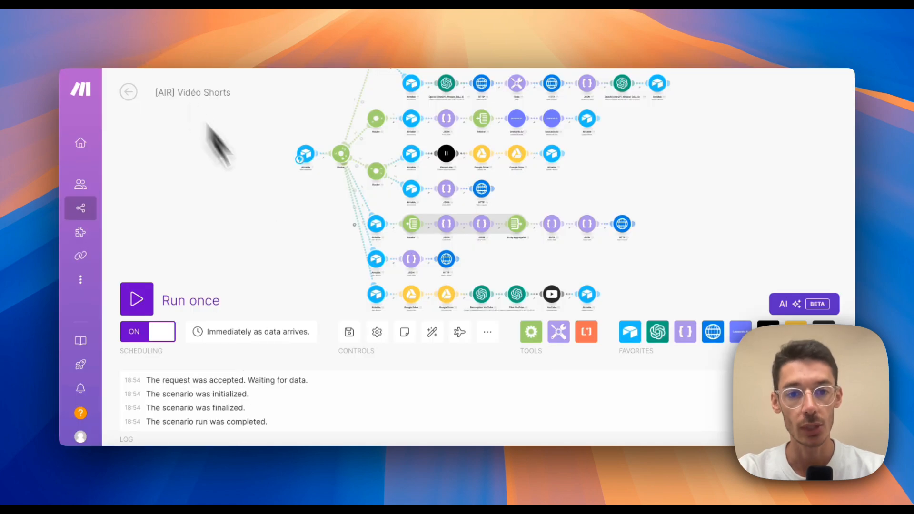
scroll(318, 270, down, 1)
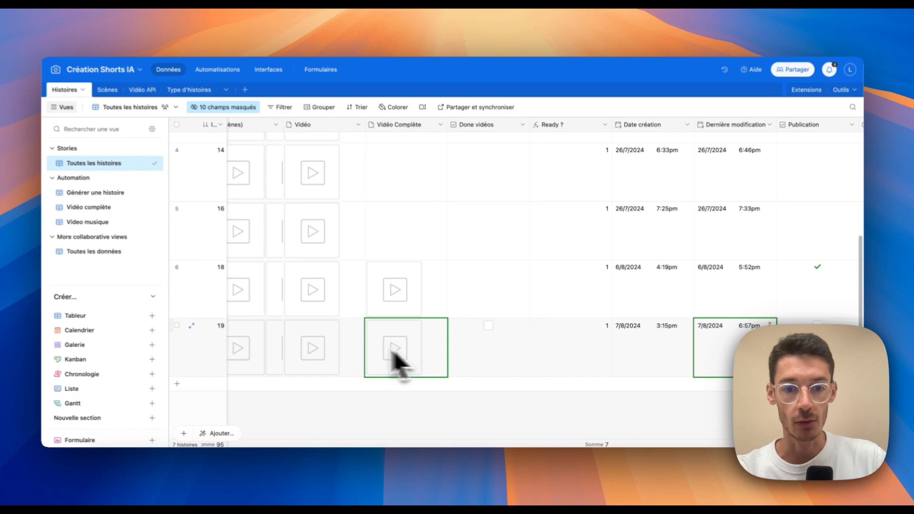
scroll(398, 362, right, 5)
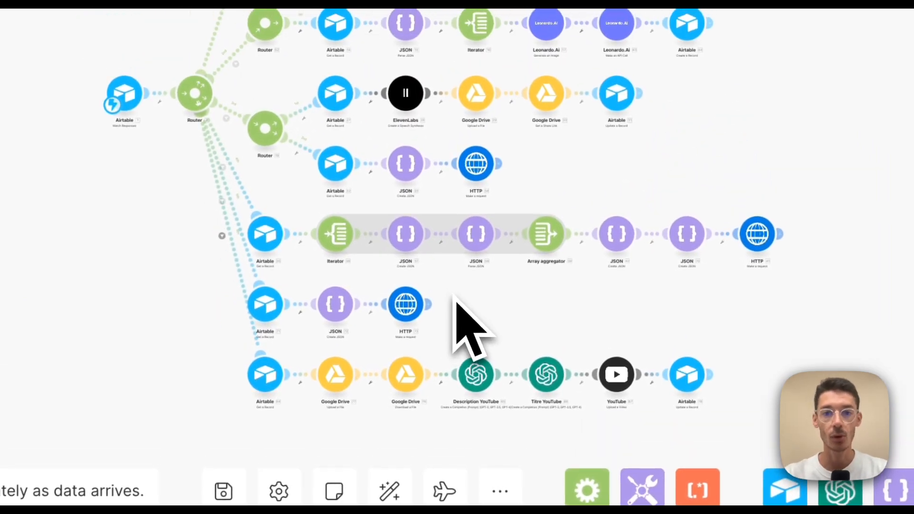
scroll(454, 305, up, 5)
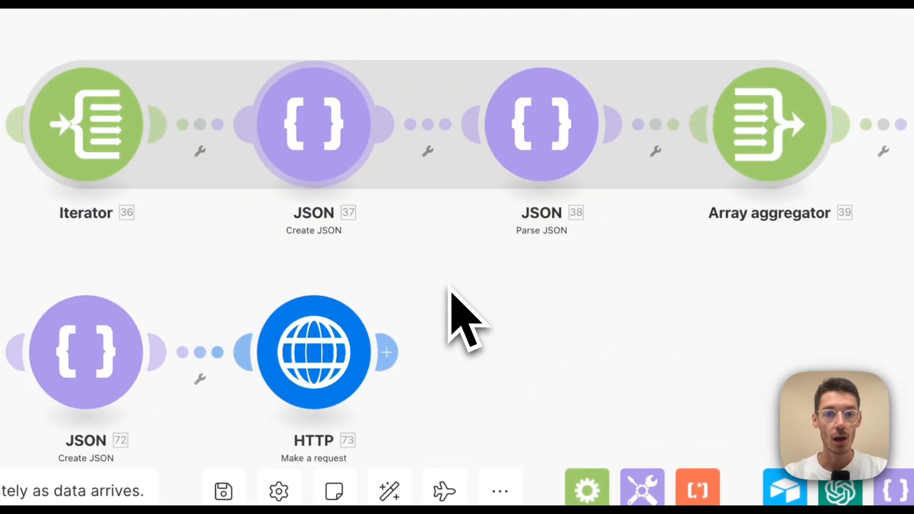
- Look over the Iterator and HTTP branches in Make, then switch to the JSON2Video documentation and view its overview page
scroll(453, 312, down, 5)
drag(453, 316, 493, 391)
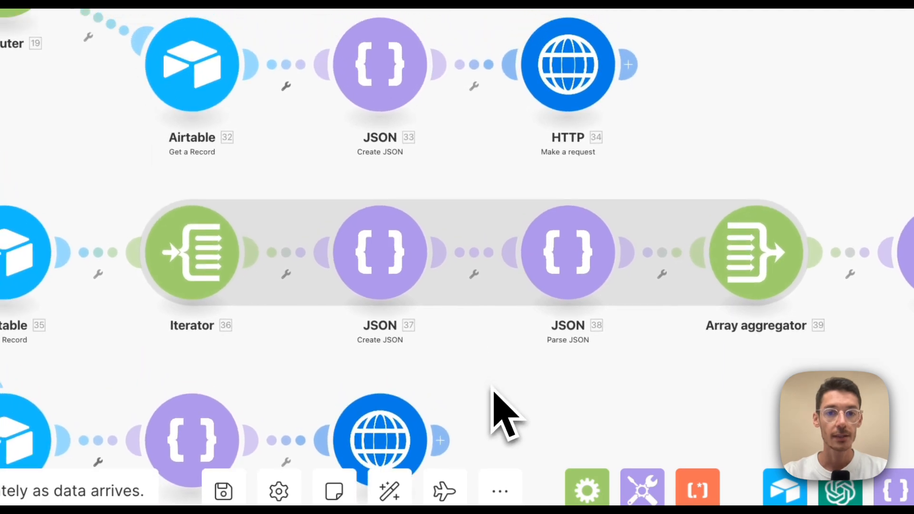
drag(453, 163, 450, 255)
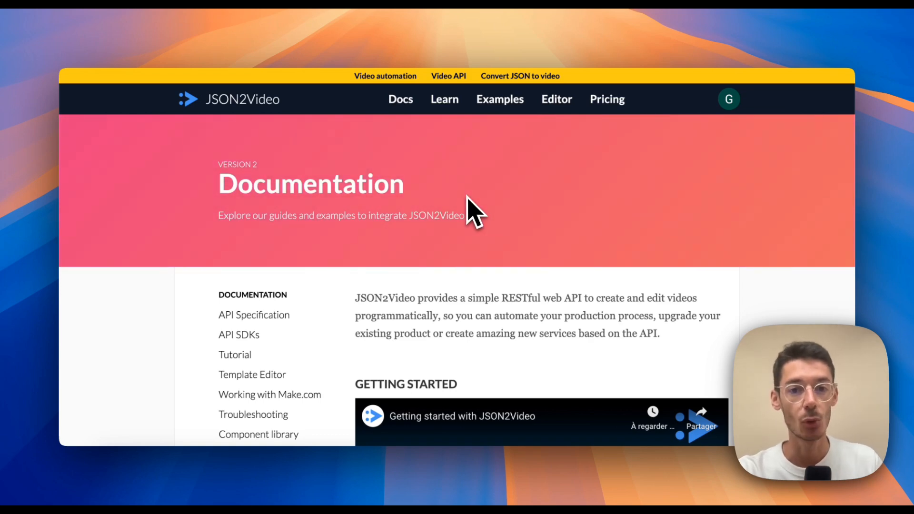
scroll(429, 214, down, 3)
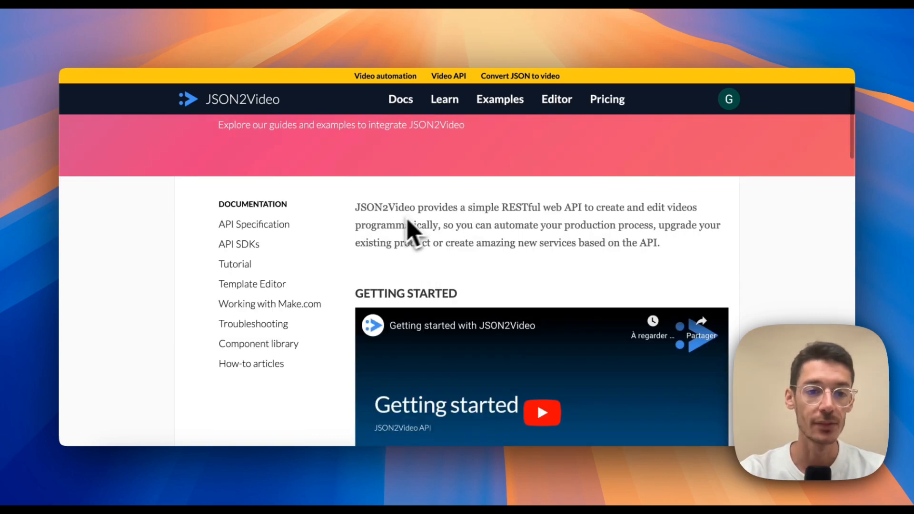
scroll(396, 224, down, 1)
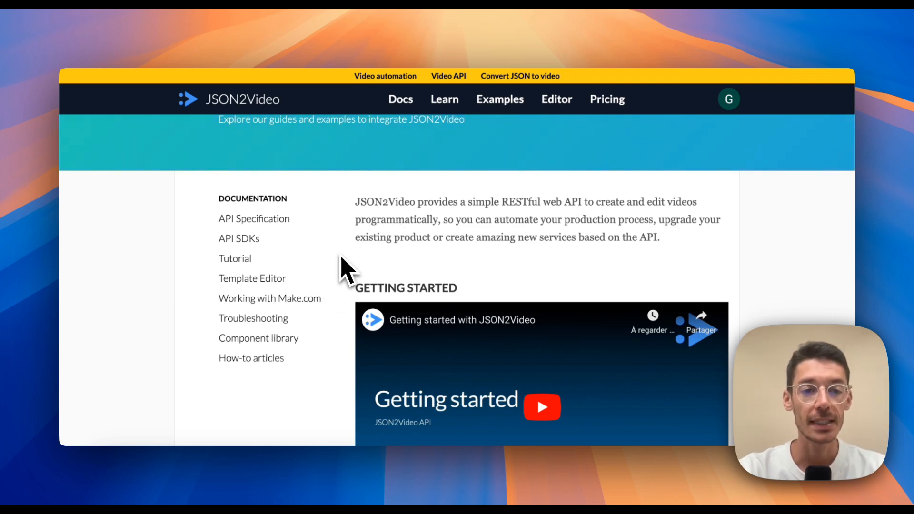
scroll(342, 259, up, 2)
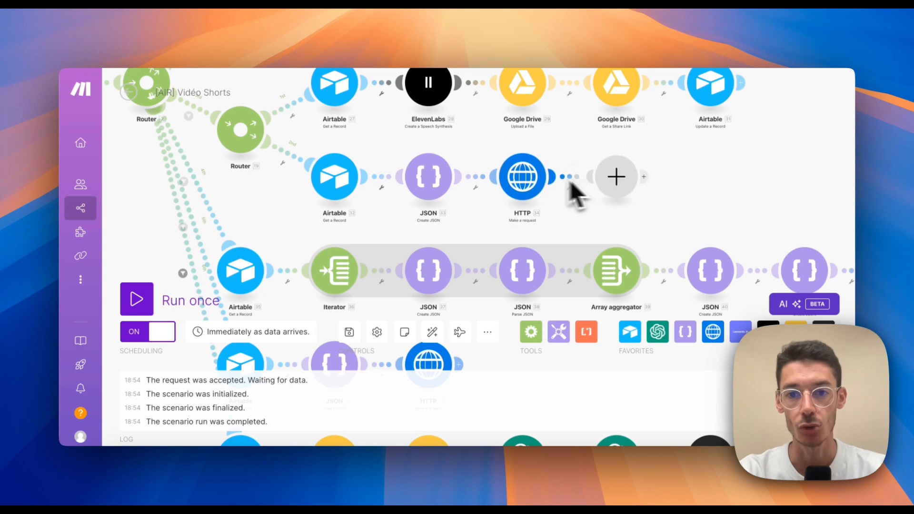
- In Make, search for "json2" as a module after HTTP 34 and browse the full list of JSON2Video modules
click(562, 180)
text(json2)
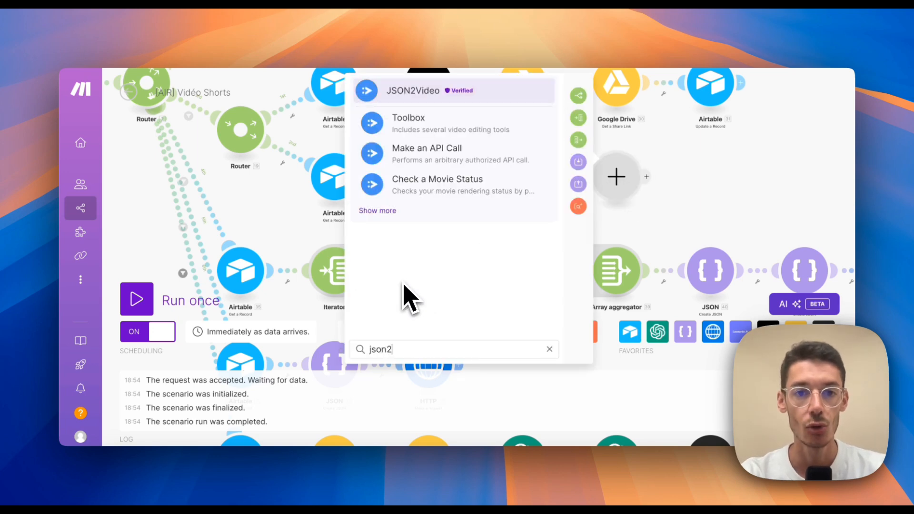
click(389, 207)
scroll(439, 228, down, 2)
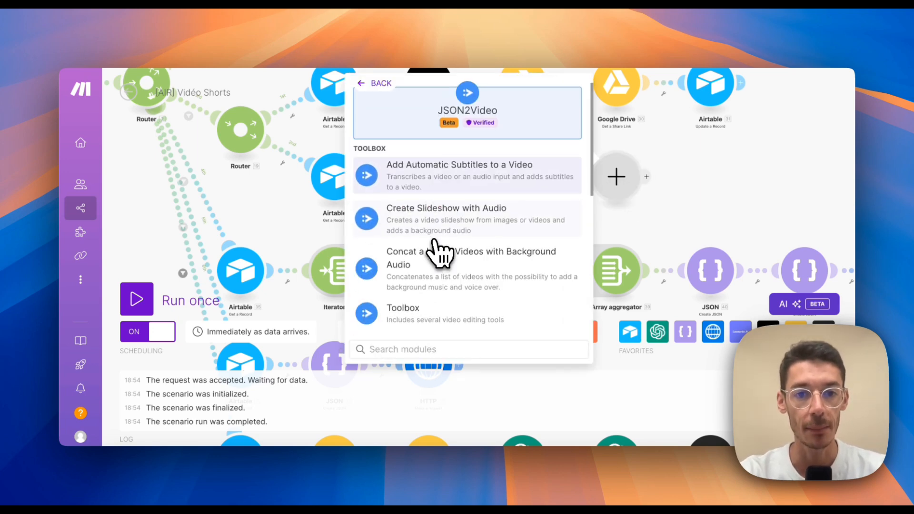
scroll(438, 220, down, 5)
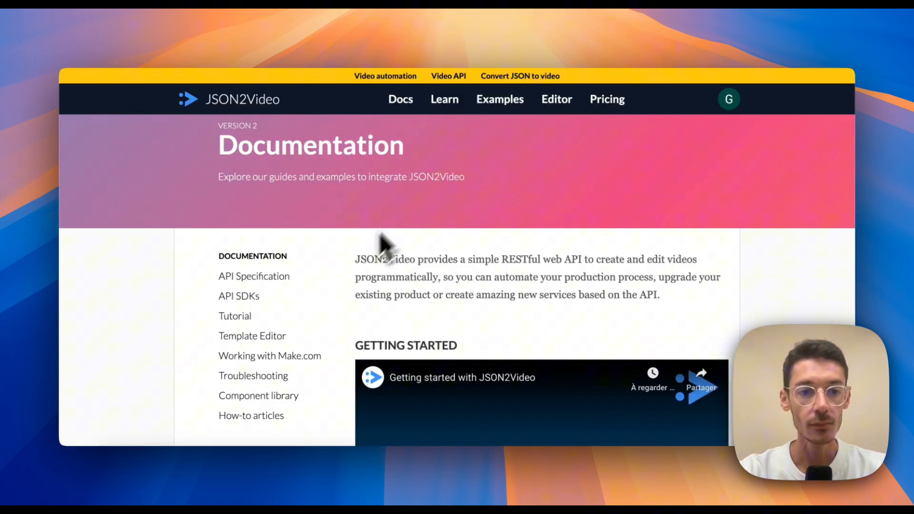
- Return to the JSON2Video documentation and open the API Specification, viewing its authentication and endpoints sections
scroll(381, 236, down, 2)
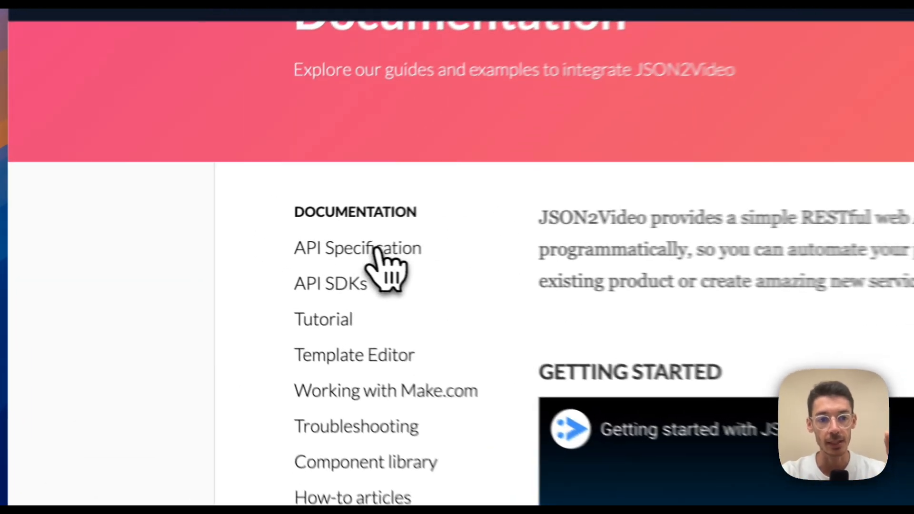
click(264, 242)
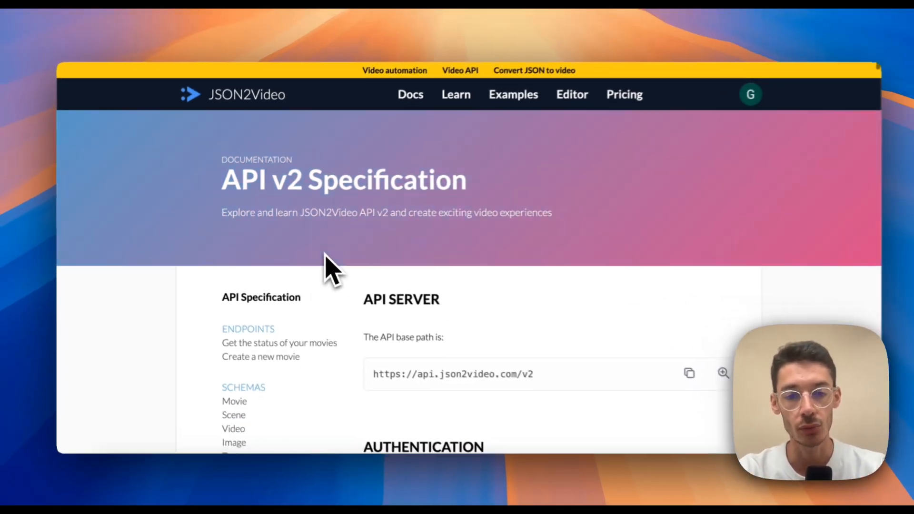
scroll(511, 276, down, 5)
scroll(326, 269, down, 4)
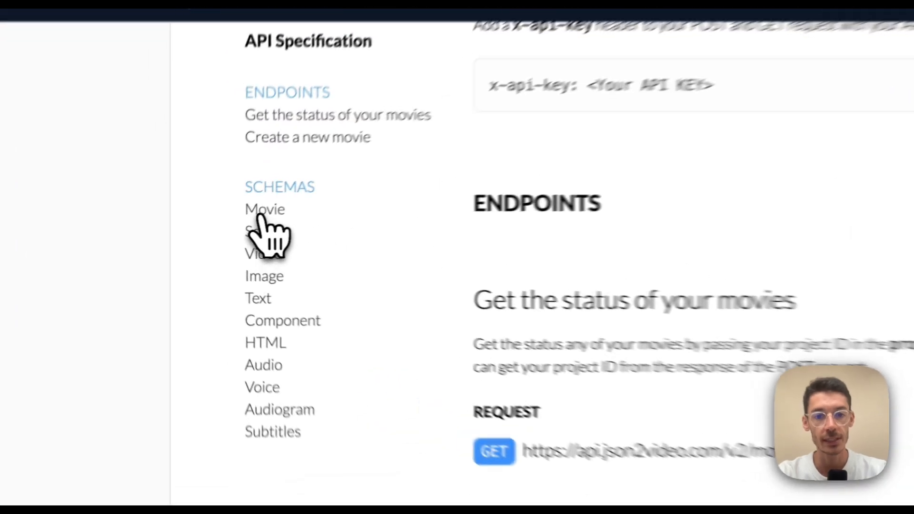
- Open the Movie schema and read its properties, including draft, elements, exports, height, id, quality and resolution
click(230, 226)
scroll(467, 314, down, 5)
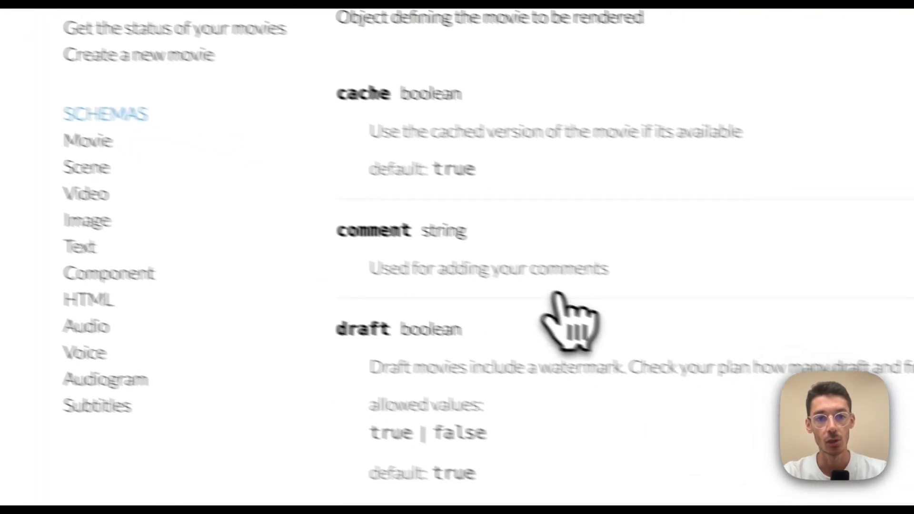
scroll(509, 290, down, 2)
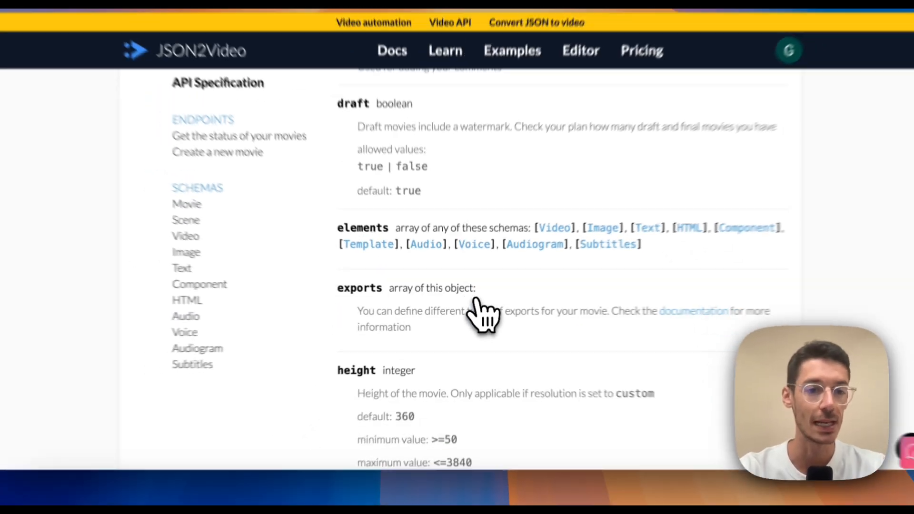
scroll(517, 293, down, 3)
scroll(474, 316, down, 3)
scroll(473, 316, up, 3)
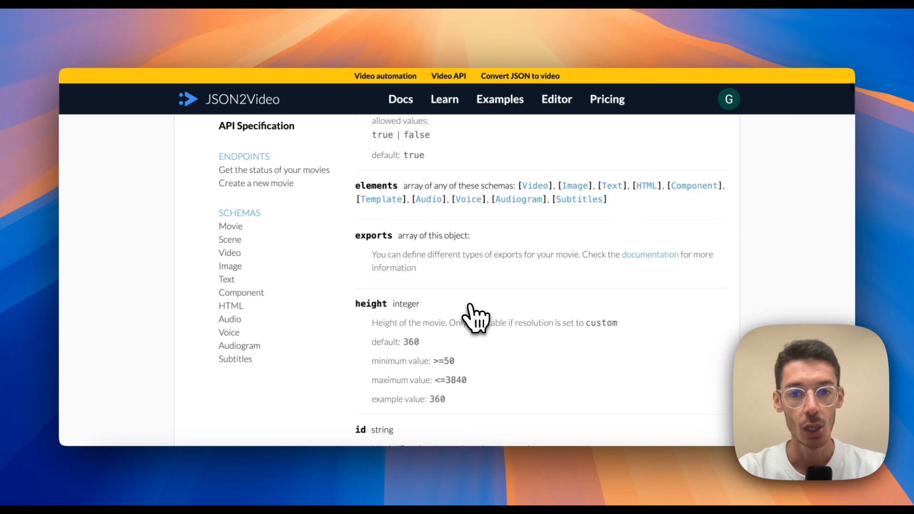
scroll(571, 238, down, 6)
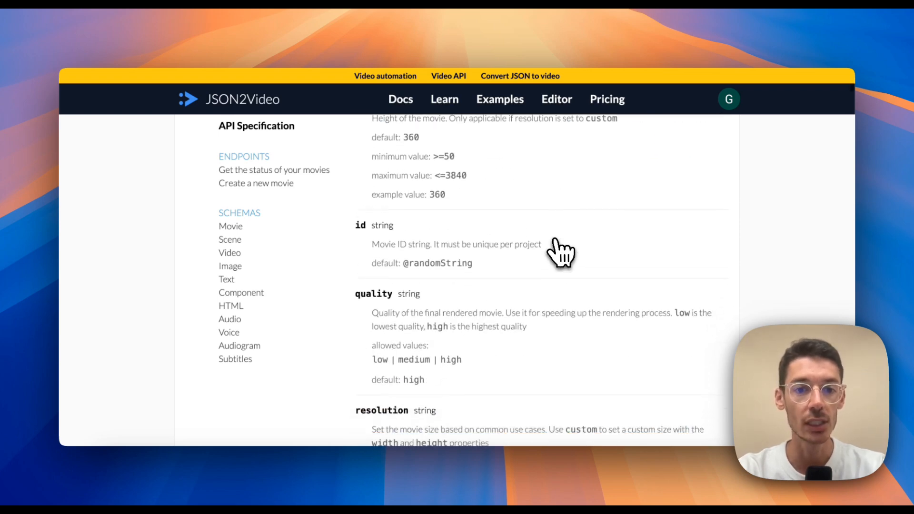
- Examine the Scene schema's duration and elements properties and its transition object's duration and allowed style values
scroll(561, 252, down, 10)
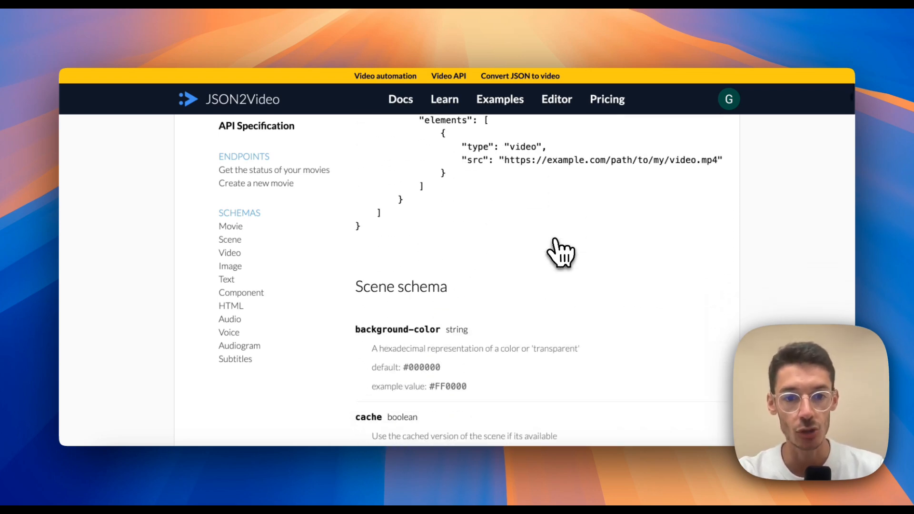
scroll(561, 252, down, 6)
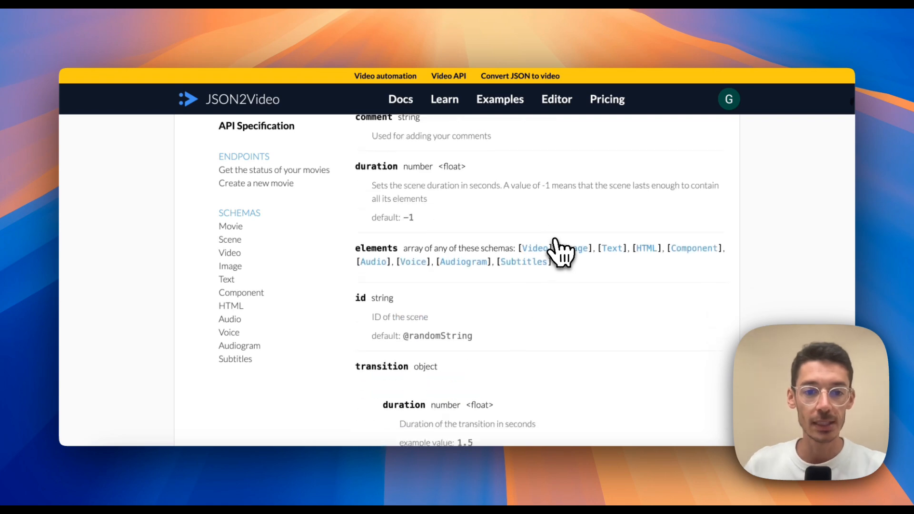
scroll(557, 250, down, 3)
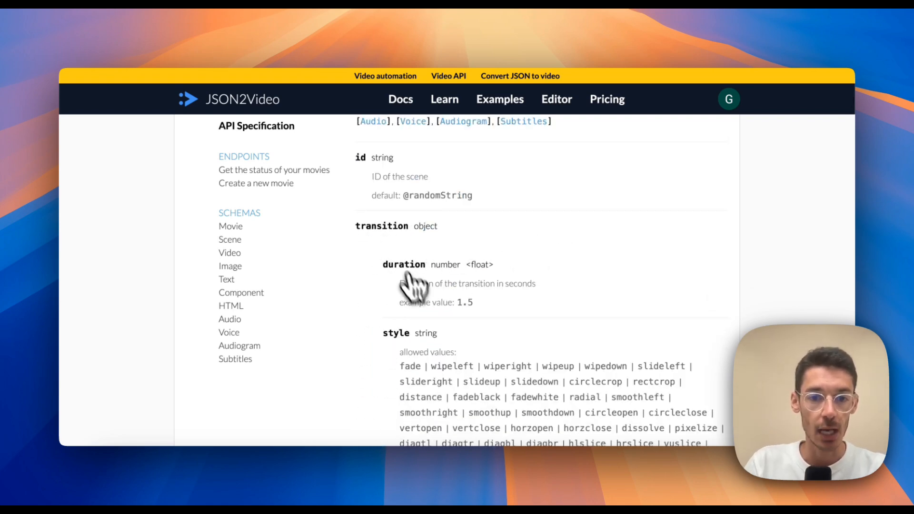
scroll(450, 310, down, 1)
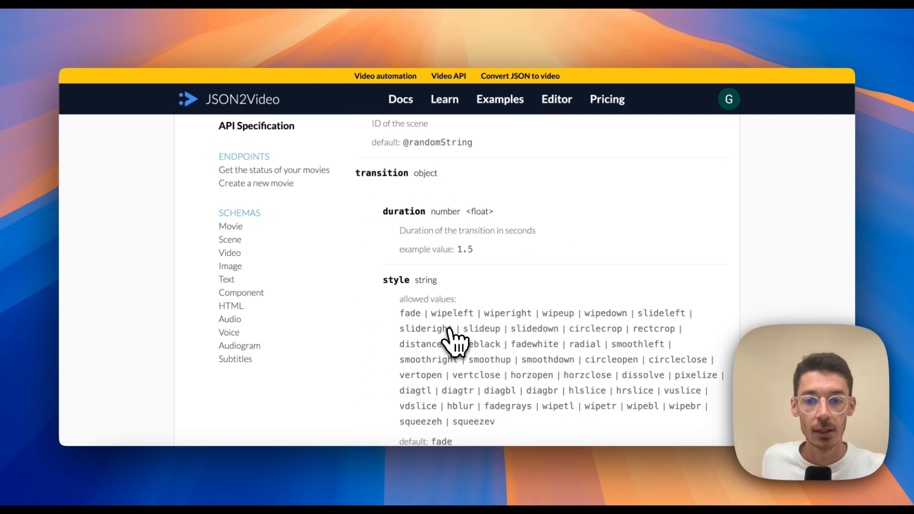
scroll(455, 341, down, 1)
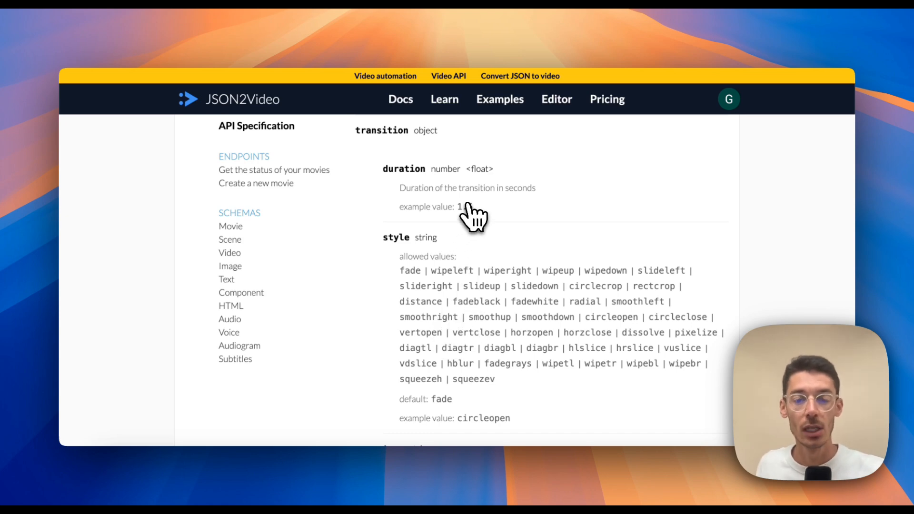
scroll(475, 208, down, 1)
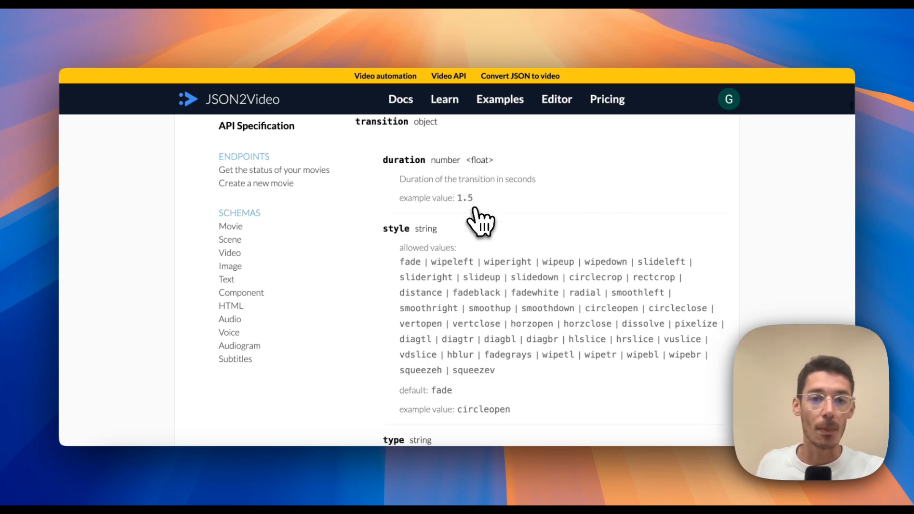
scroll(475, 208, down, 1)
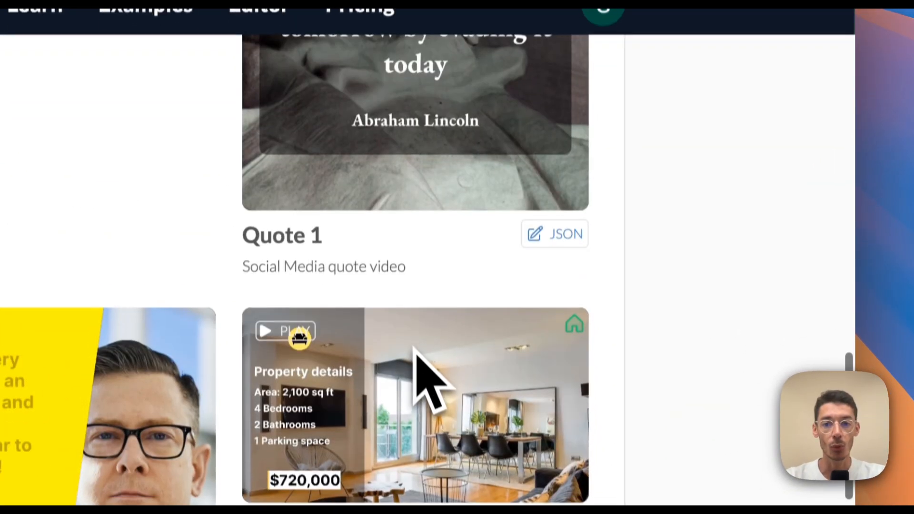
- In the JSON2Video examples gallery, play the Real Estate 1 video and browse the other template examples
scroll(423, 353, down, 3)
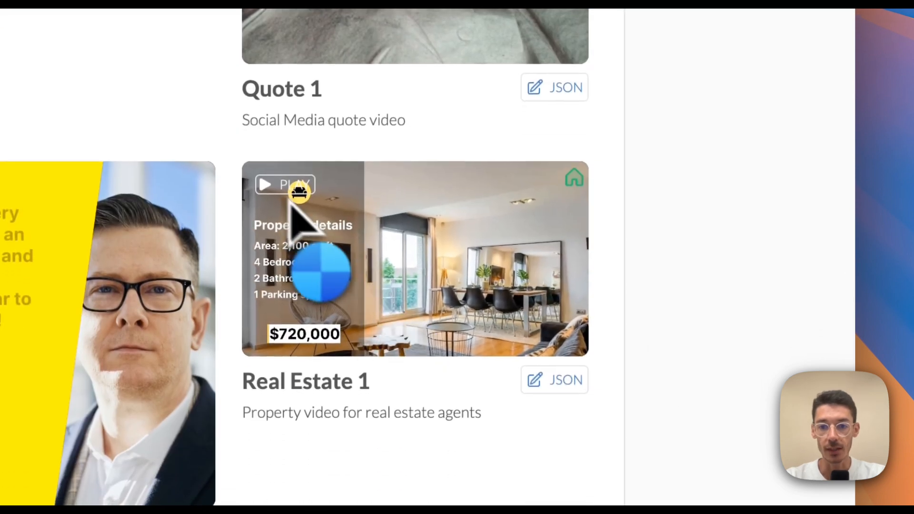
click(271, 185)
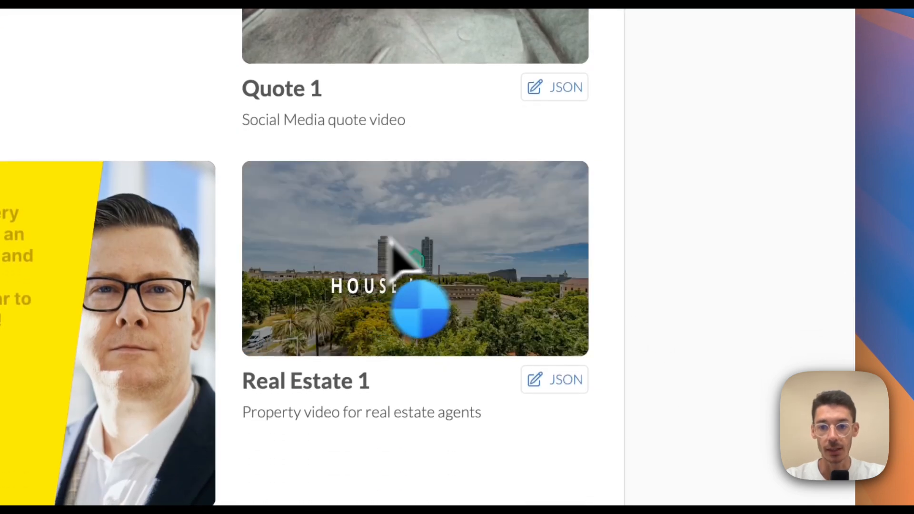
scroll(548, 291, down, 1)
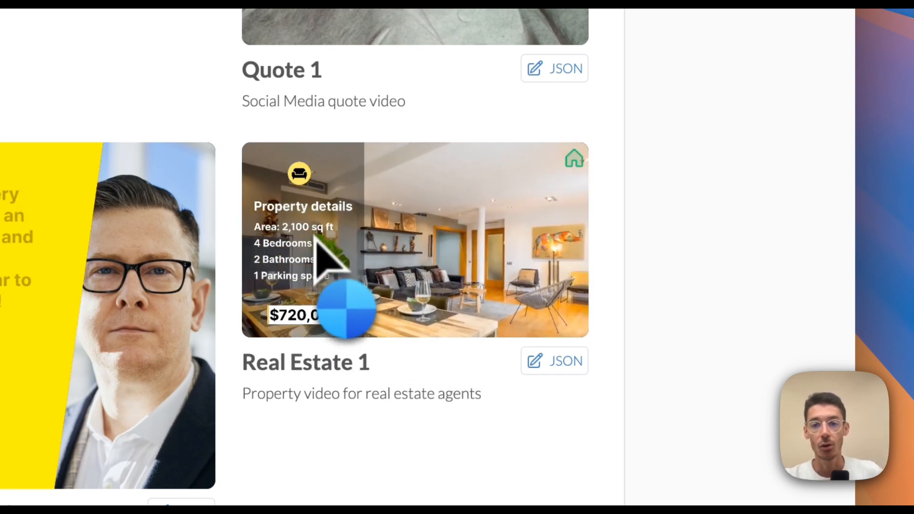
scroll(310, 243, up, 15)
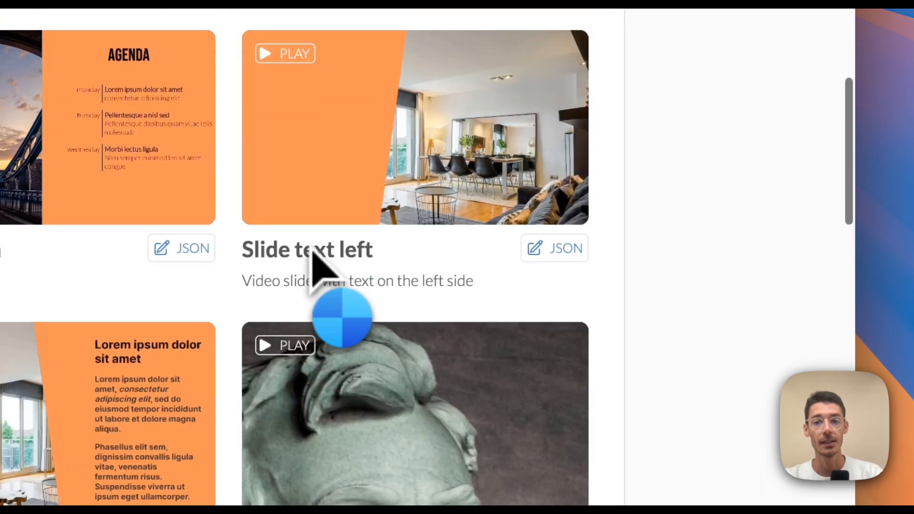
scroll(310, 257, up, 10)
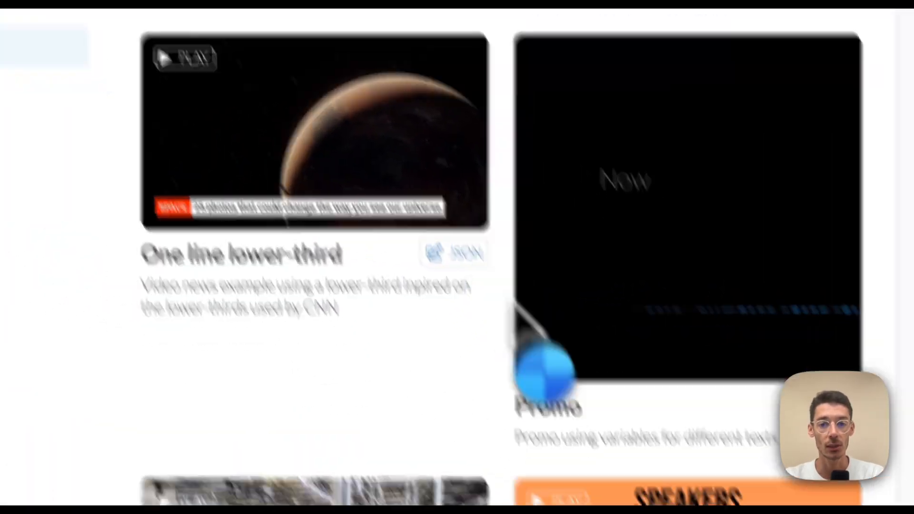
scroll(491, 333, down, 8)
scroll(478, 308, down, 3)
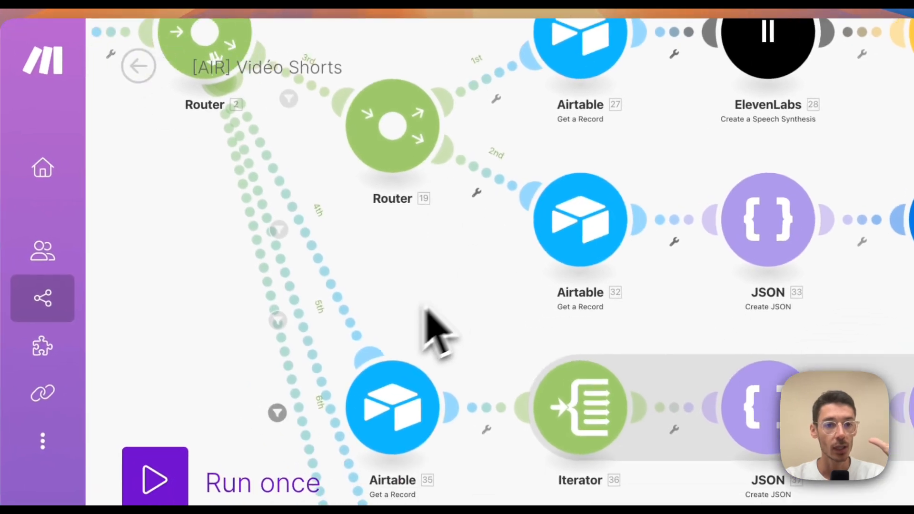
- Review all branches of the [AIR] Vidéo Shorts scenario in Make, then check the Histoires table's earlier fields in Airtable
scroll(454, 293, down, 5)
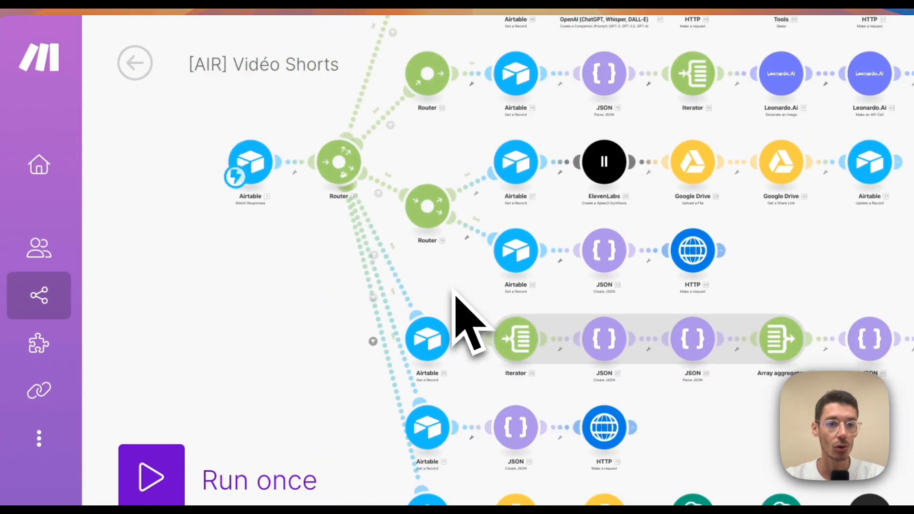
drag(455, 293, 509, 264)
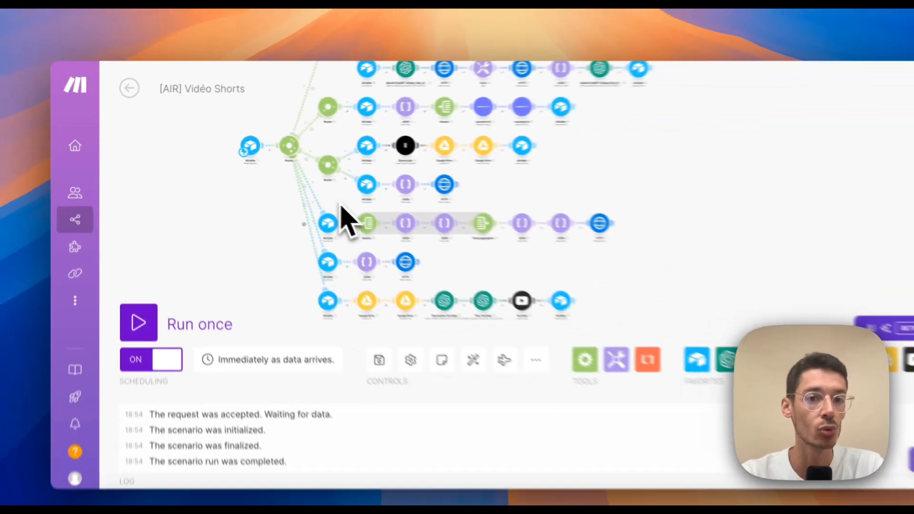
drag(316, 189, 361, 262)
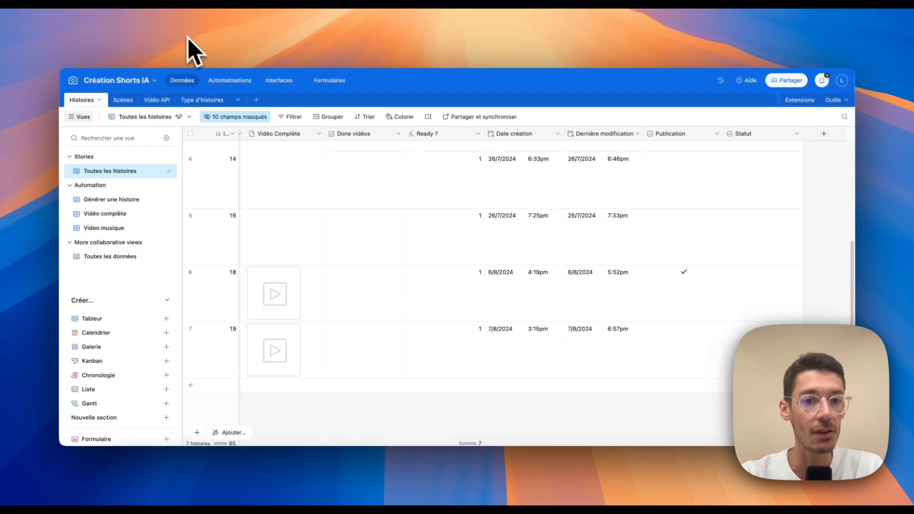
scroll(317, 231, left, 10)
scroll(438, 285, left, 4)
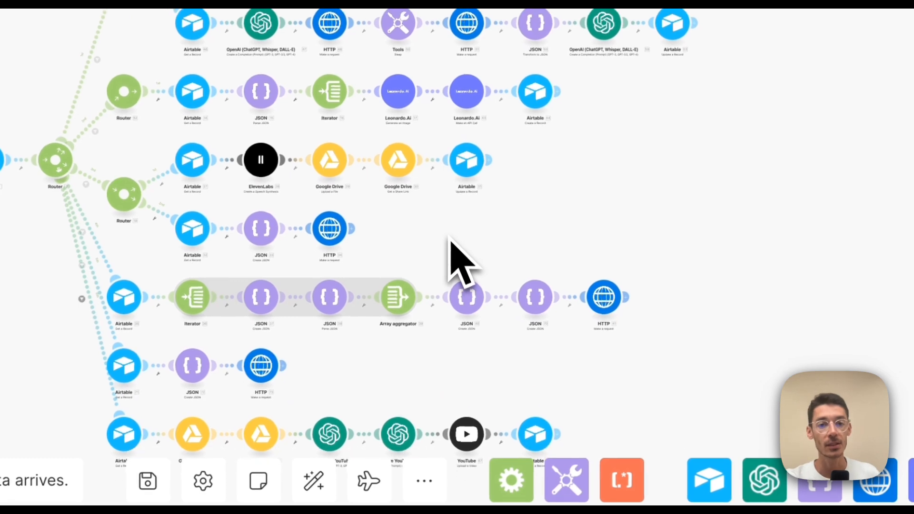
- Back in the Make scenario, look over the lower branches and focus on the one starting at Airtable module 71
drag(449, 238, 441, 210)
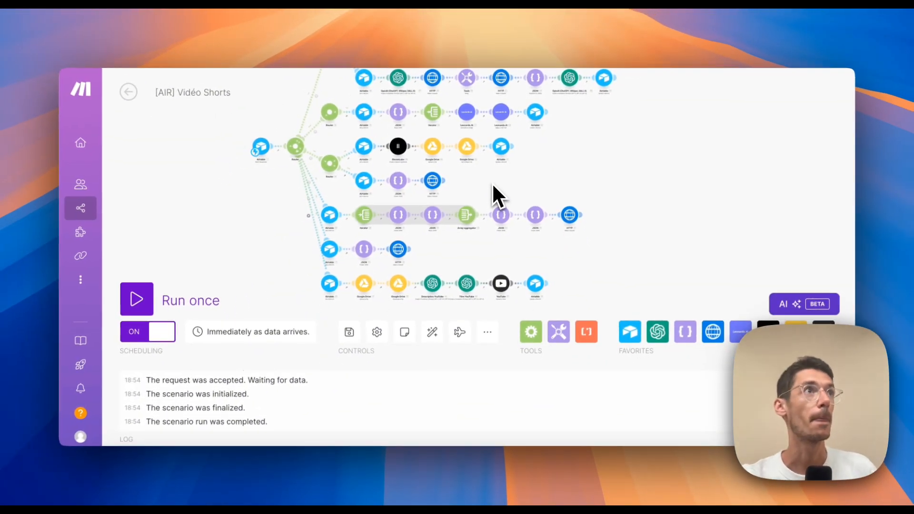
drag(493, 186, 506, 167)
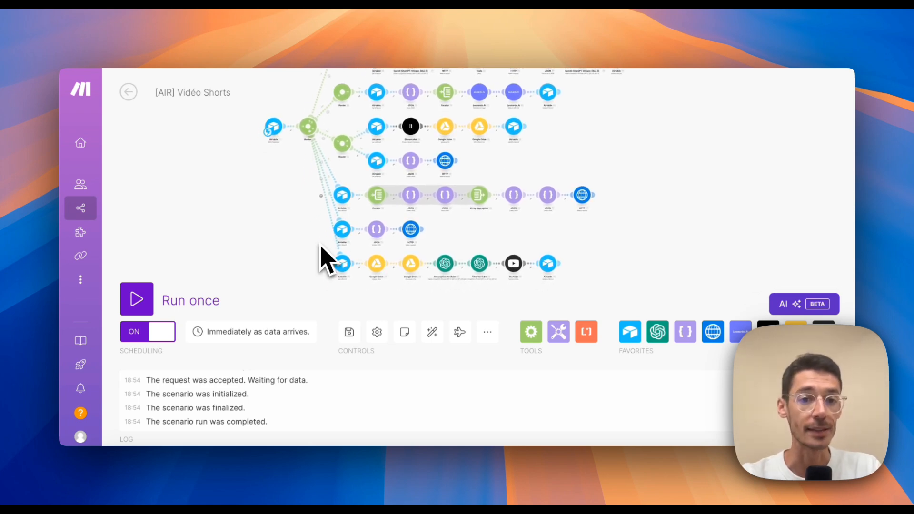
scroll(320, 259, up, 5)
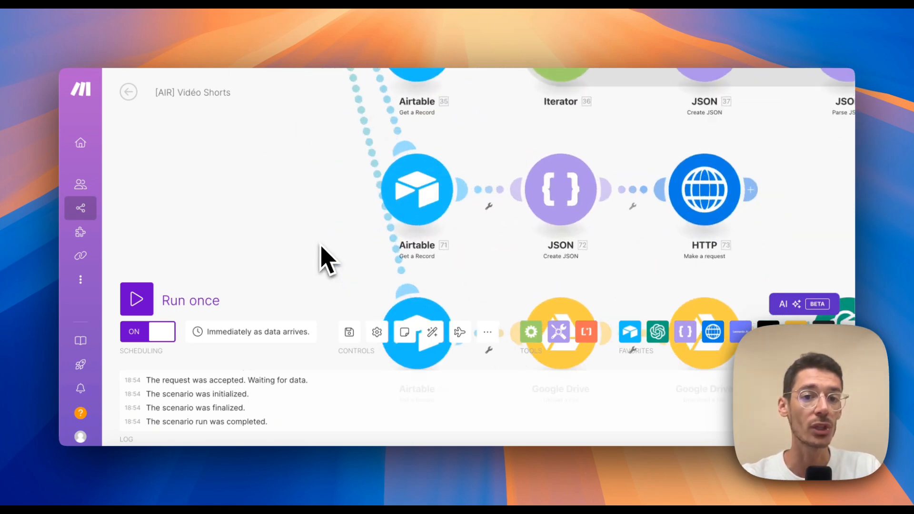
- Look over the Make branch starting at Airtable module 64, including its Google Drive, Description YouTube and Titre YouTube modules
drag(321, 259, 238, 172)
scroll(309, 170, right, 2)
drag(373, 167, 332, 161)
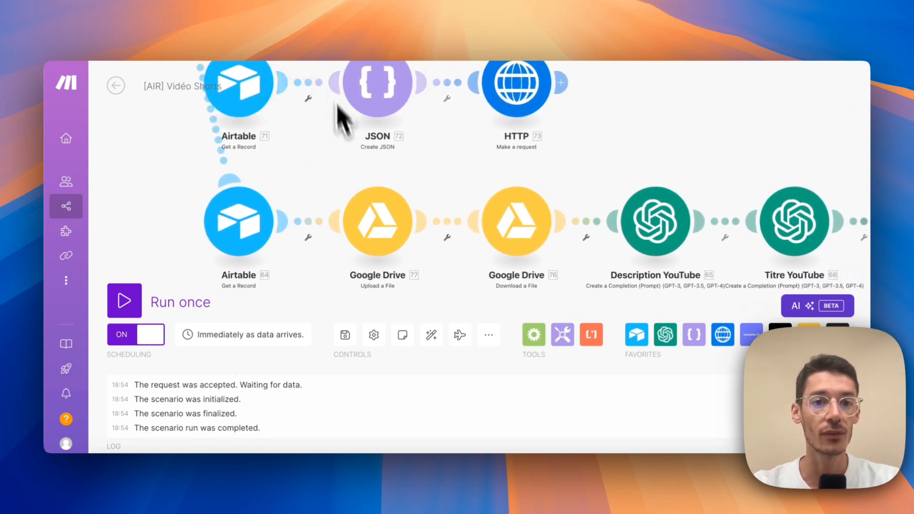
drag(327, 193, 283, 193)
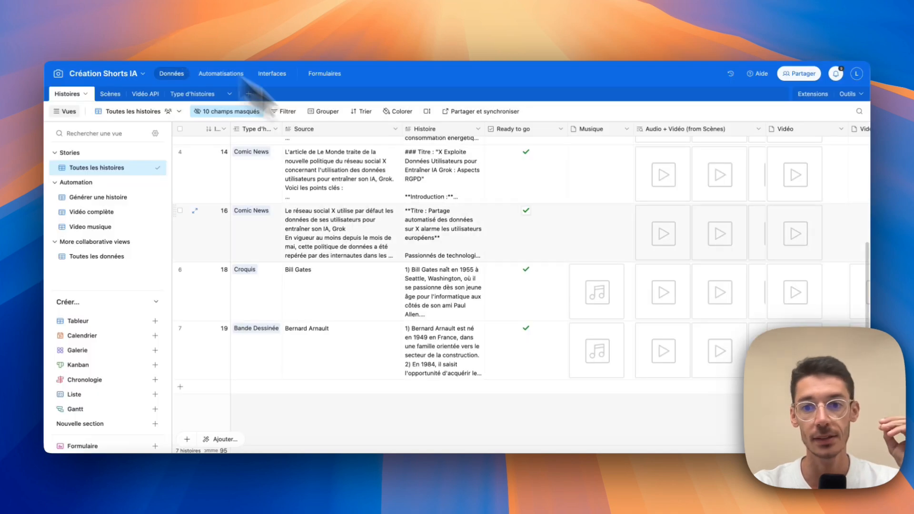
- Switch to Airtable and compare the Histoires table's Vidéo Complète, Publication and Statut fields
scroll(557, 259, right, 10)
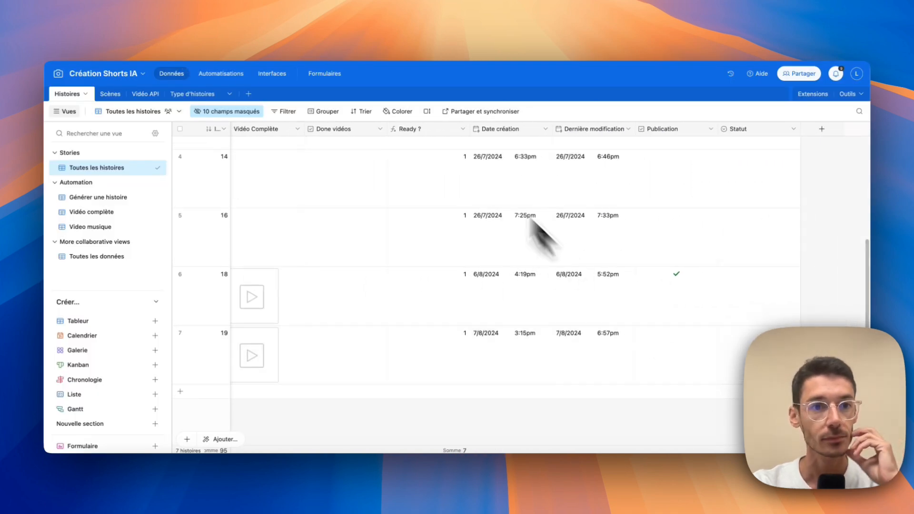
scroll(556, 378, left, 10)
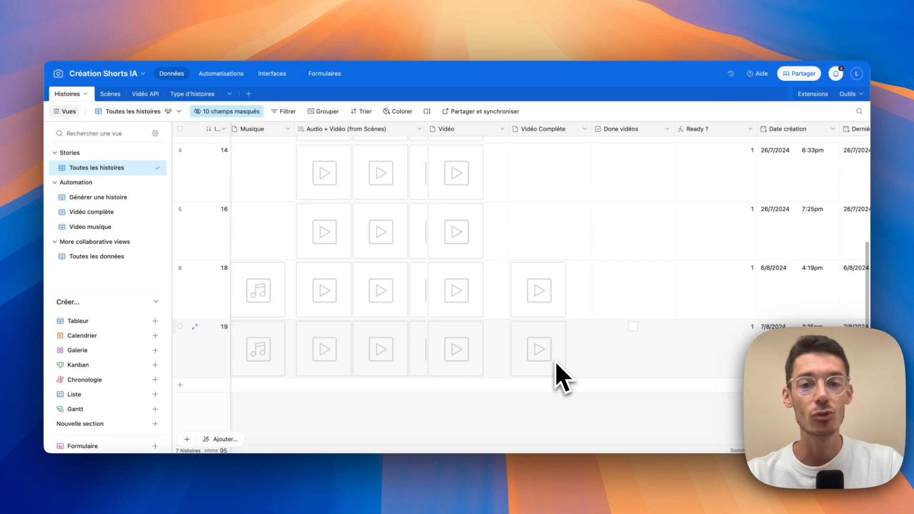
scroll(563, 378, right, 8)
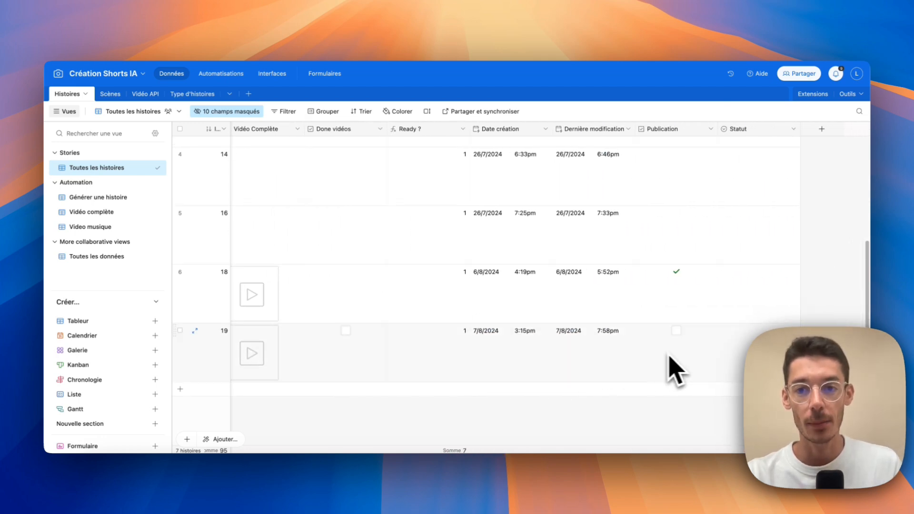
scroll(676, 367, left, 8)
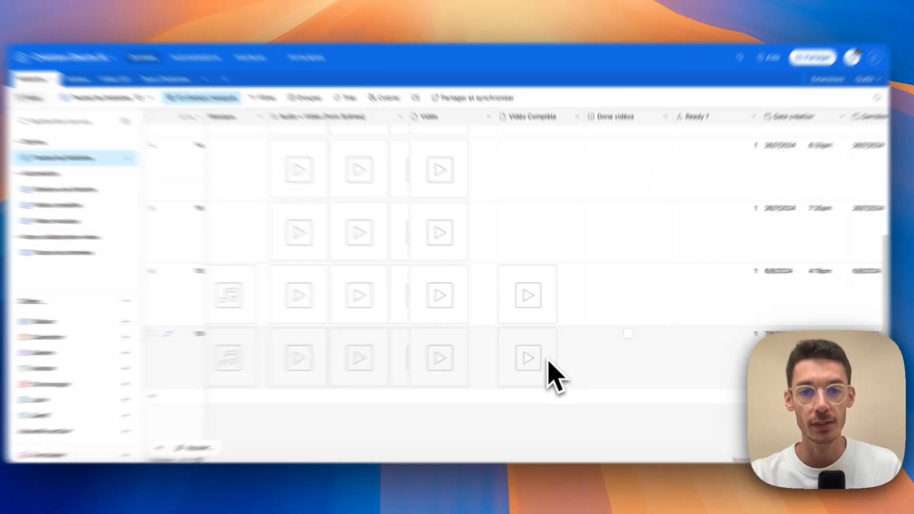
- Play story 19's Vidéo Complète attachment through to the end and close the preview
click(538, 361)
click(537, 361)
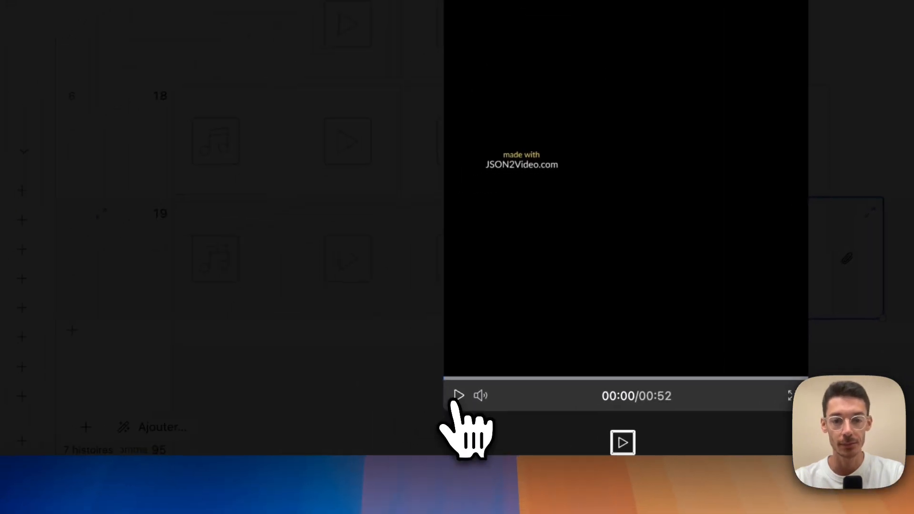
click(409, 413)
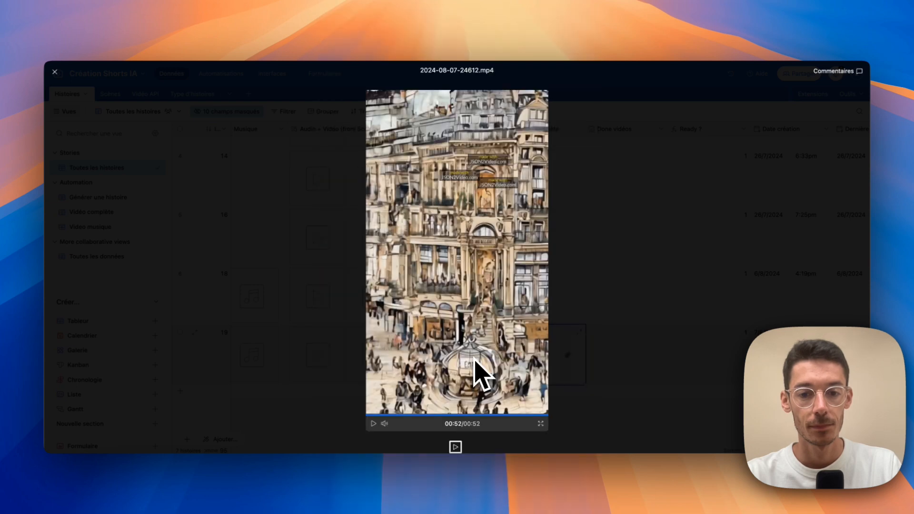
click(565, 358)
click(517, 403)
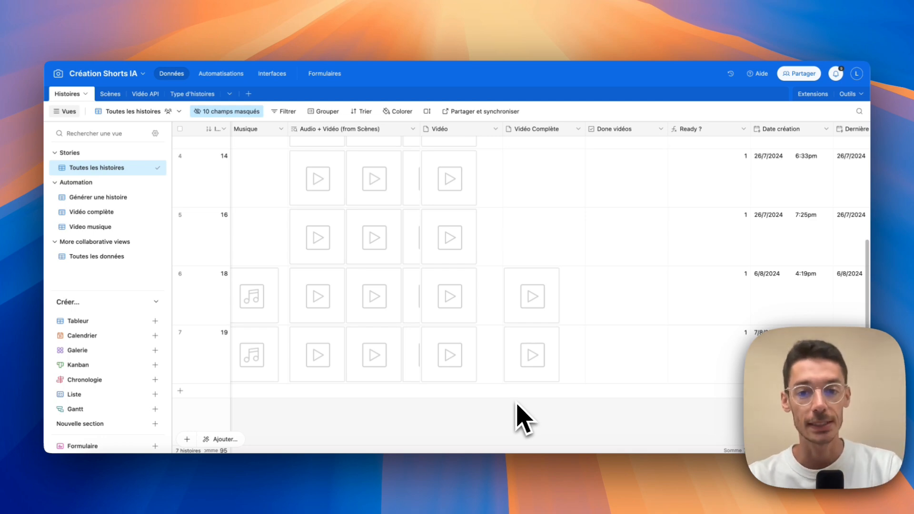
- Mark story 19 for publication in the Histoires table's Publication field
scroll(528, 376, right, 2)
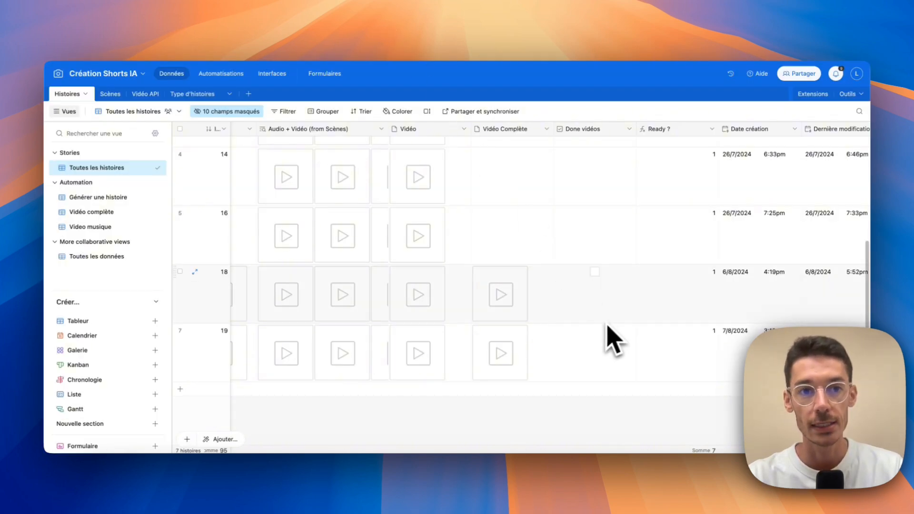
scroll(614, 340, right, 5)
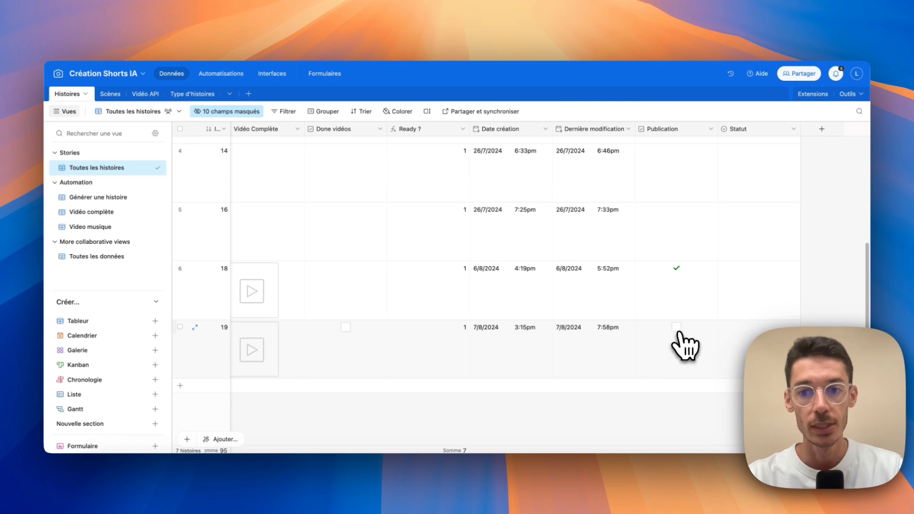
click(677, 327)
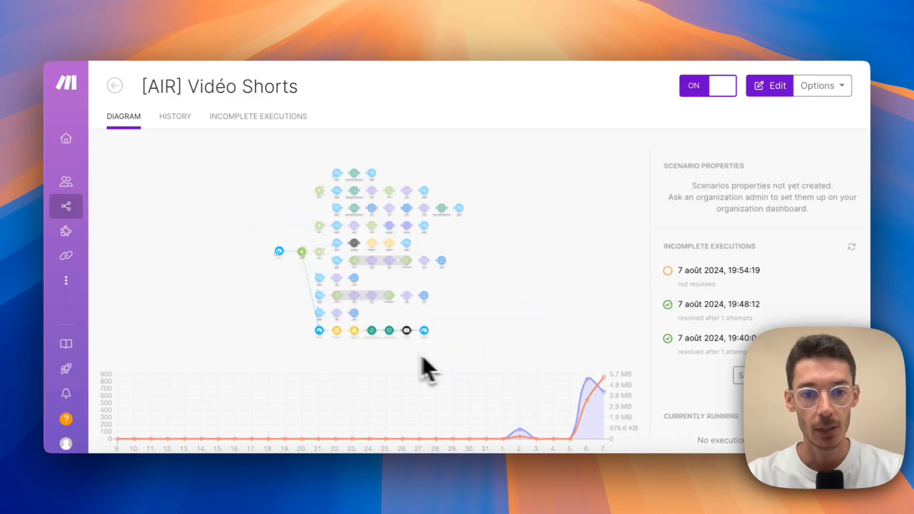
- Check the [AIR] Vidéo Shorts diagram in Make, then open video management for the Test YouTube channel
click(421, 356)
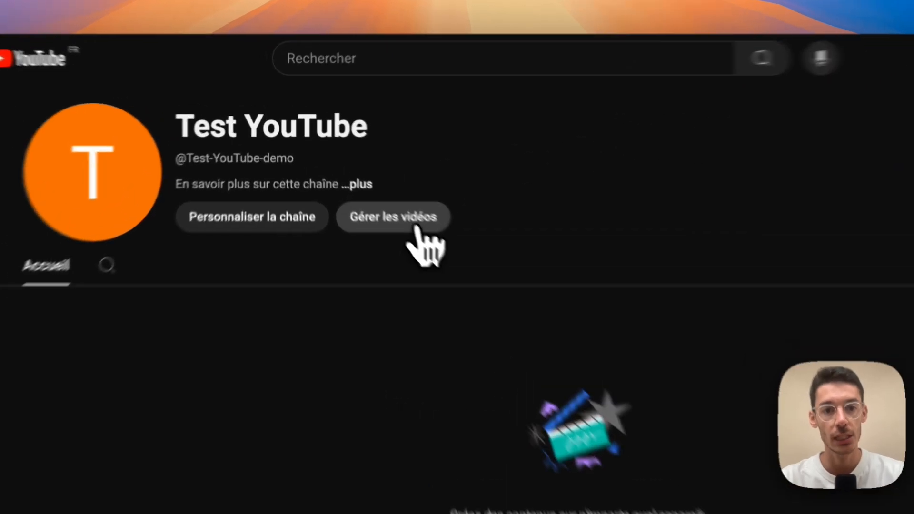
click(416, 228)
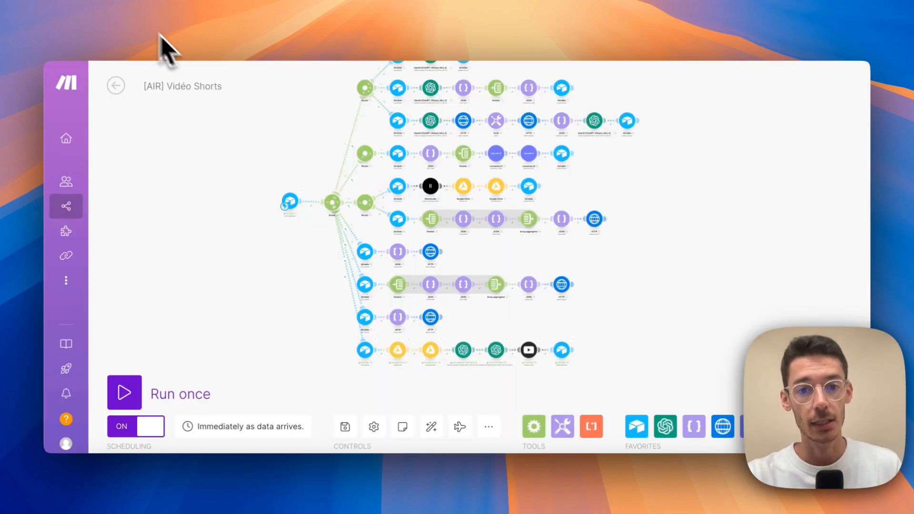
- Back in the Make scenario, follow the publication branch past Google Drive and review the Description YouTube module's model and prompt
scroll(431, 362, up, 5)
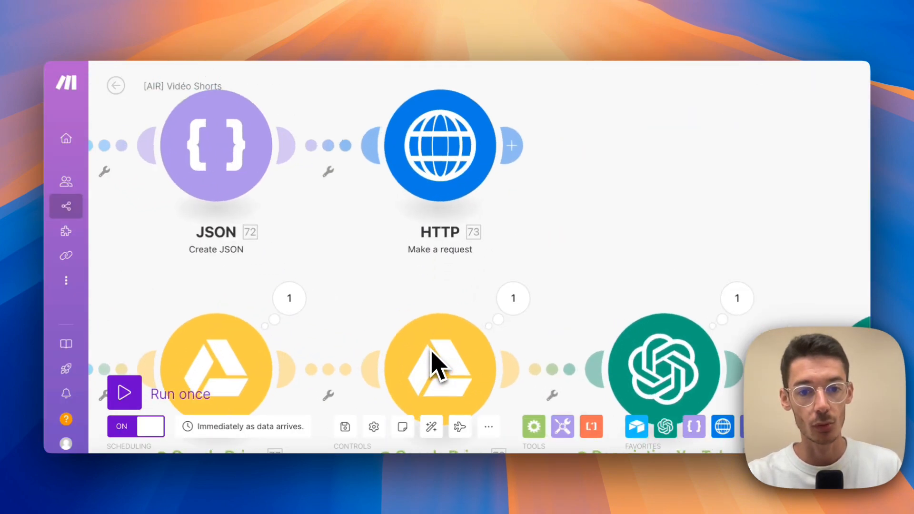
drag(366, 328, 410, 165)
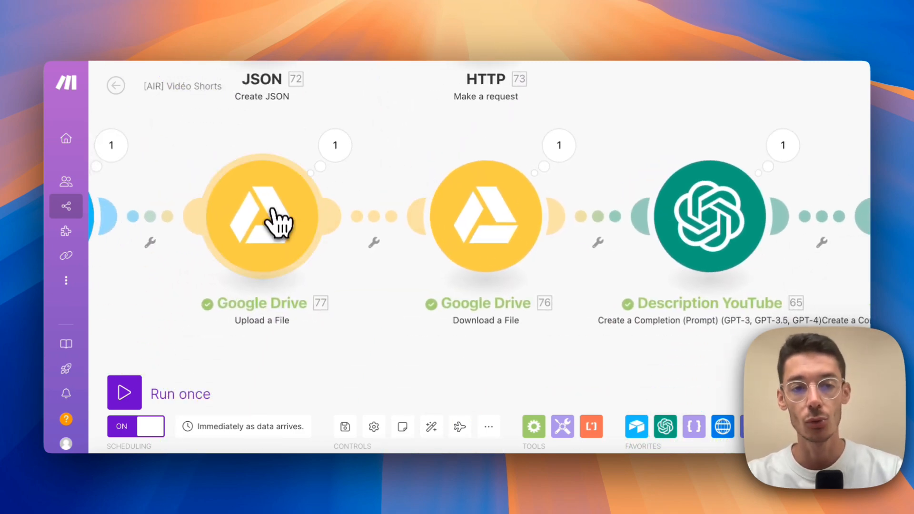
drag(643, 169, 306, 161)
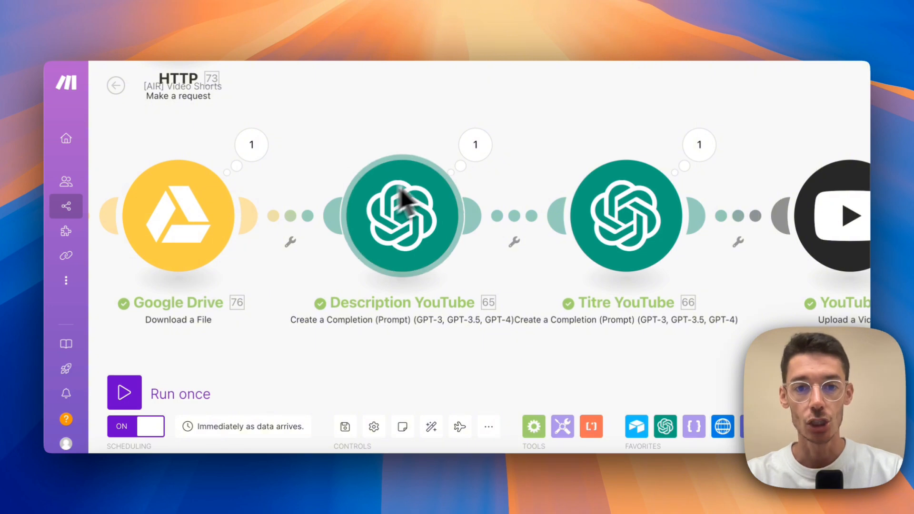
drag(509, 154, 405, 172)
click(312, 231)
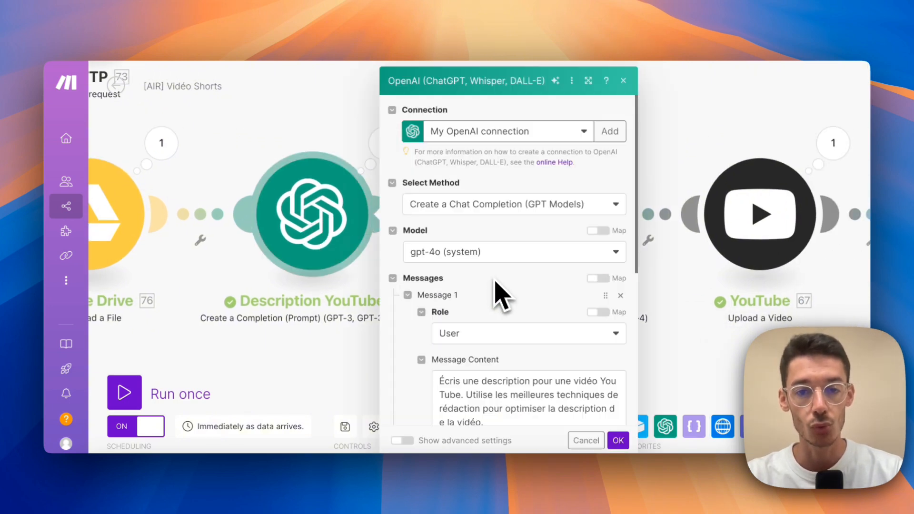
scroll(505, 310, down, 3)
- Inspect the Description YouTube module's execution output, expanding its choices and message content to read the generated description and hashtags
click(376, 143)
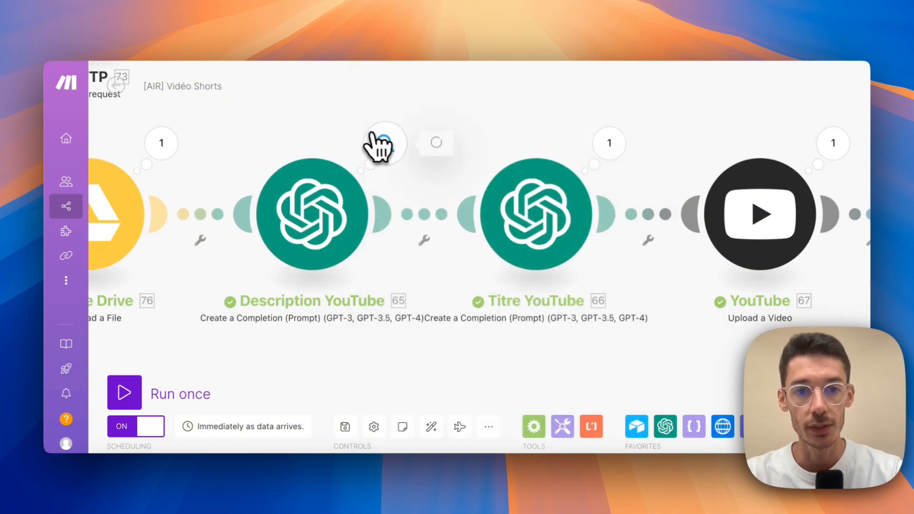
click(386, 142)
click(456, 364)
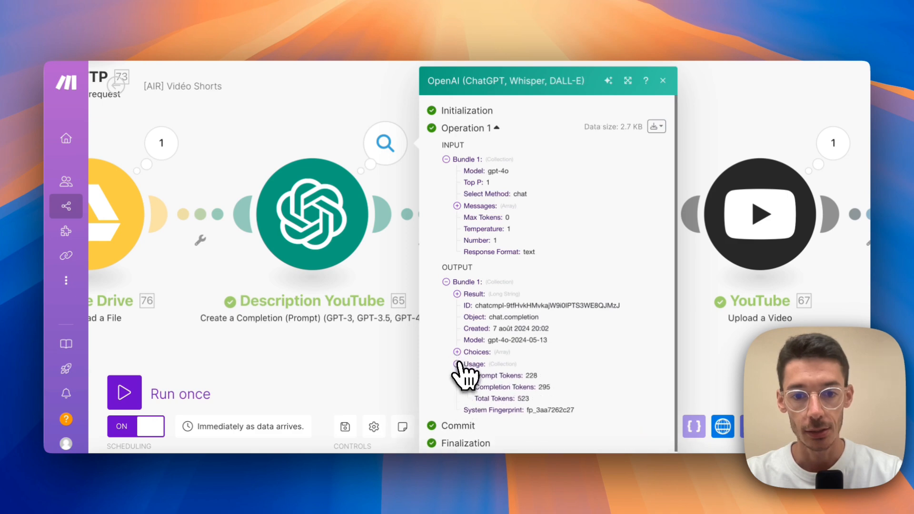
click(457, 353)
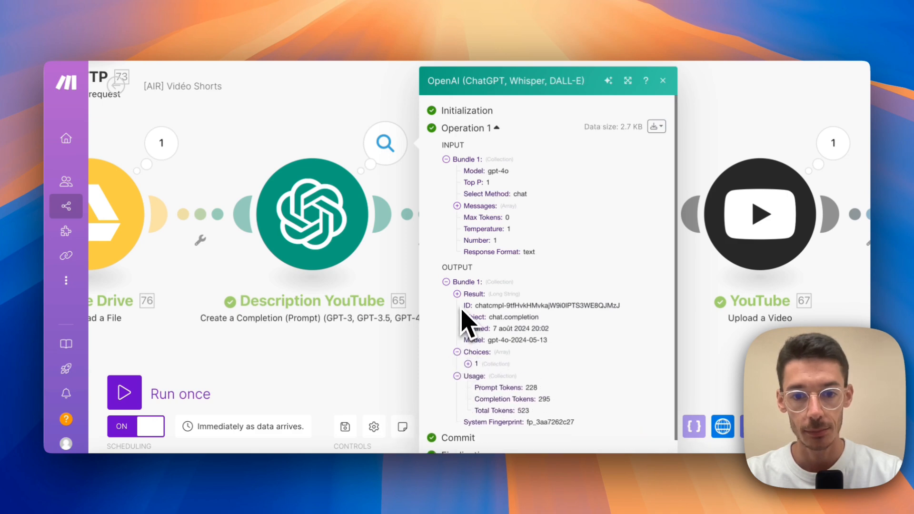
click(469, 364)
click(479, 388)
scroll(519, 402, down, 3)
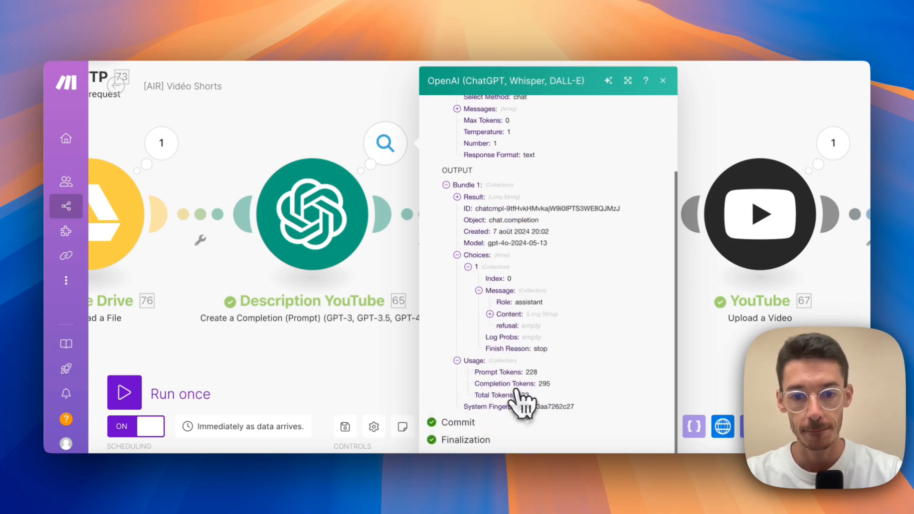
click(489, 314)
scroll(550, 367, down, 3)
drag(511, 248, 562, 298)
drag(522, 328, 571, 368)
scroll(569, 369, down, 2)
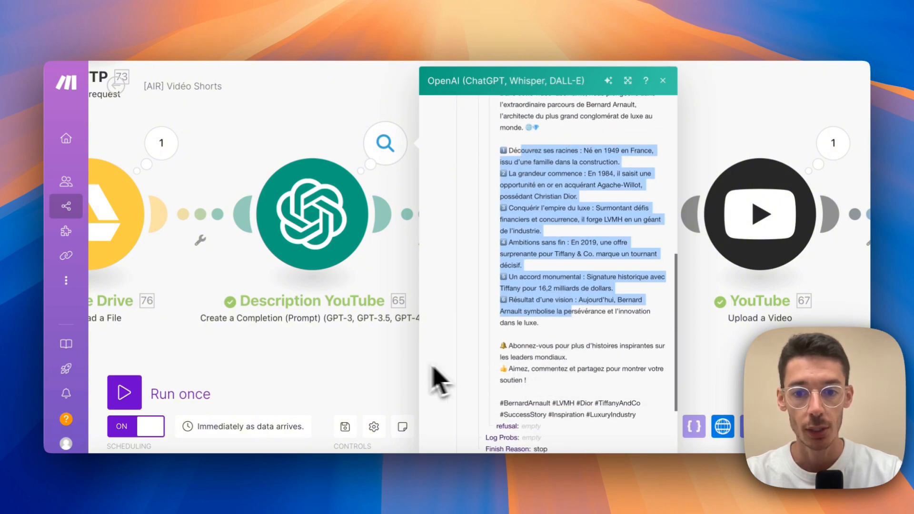
drag(574, 414, 533, 410)
click(401, 365)
- Inspect the Titre YouTube module's execution output and read the generated video title
click(606, 151)
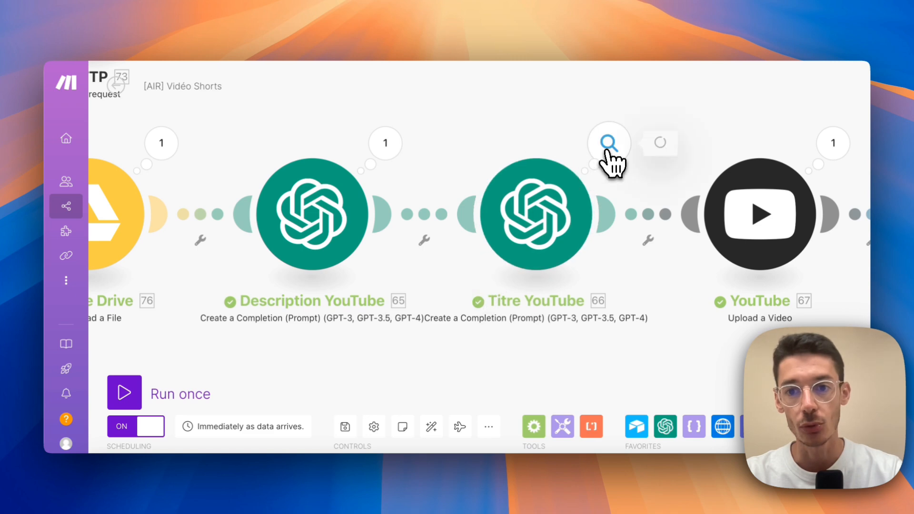
drag(681, 294, 788, 291)
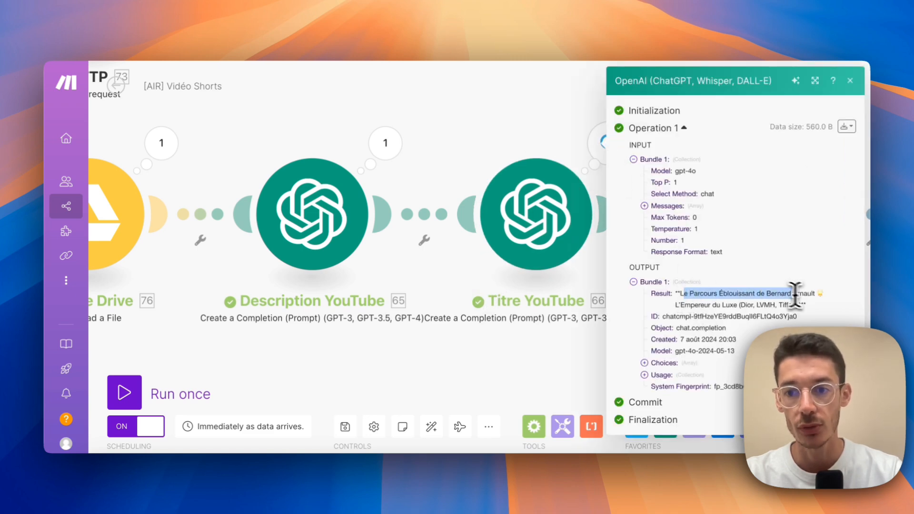
click(680, 297)
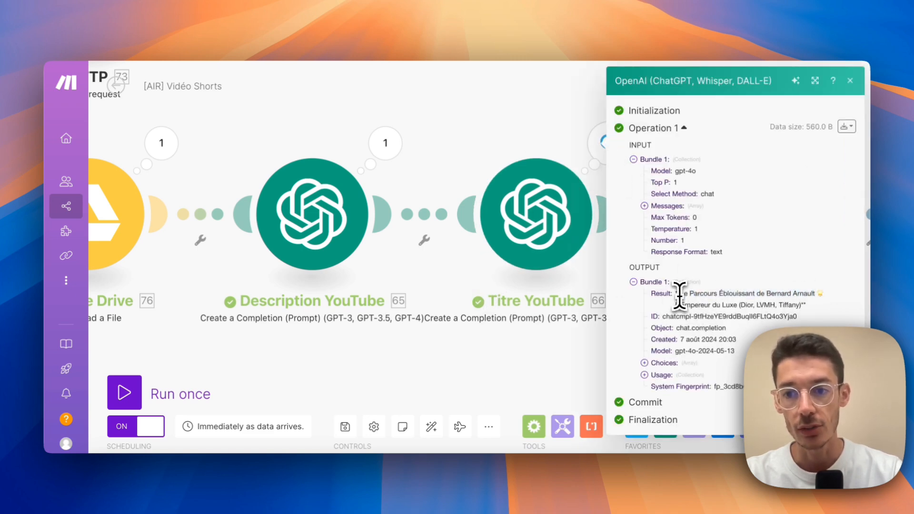
click(571, 353)
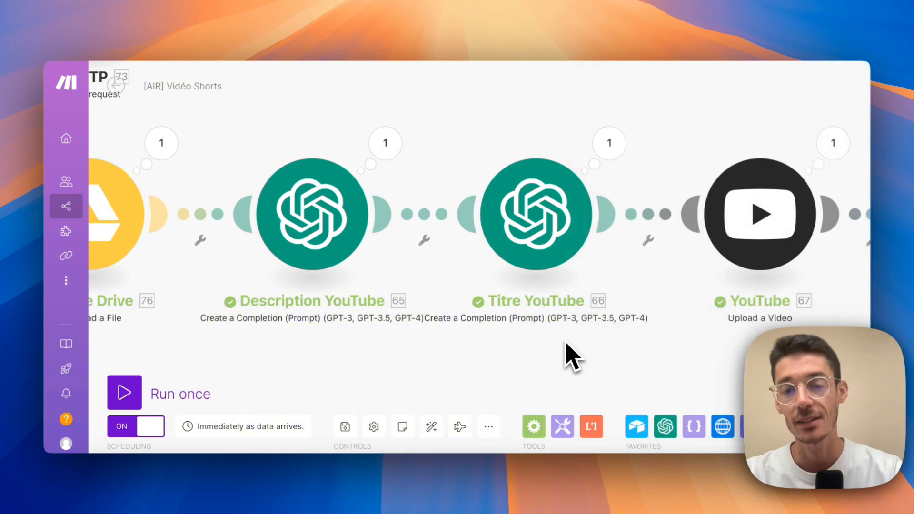
- Inspect the execution data of the YouTube Upload a Video module, including its title, file name and privacy status
drag(571, 353, 513, 357)
scroll(526, 194, right, 5)
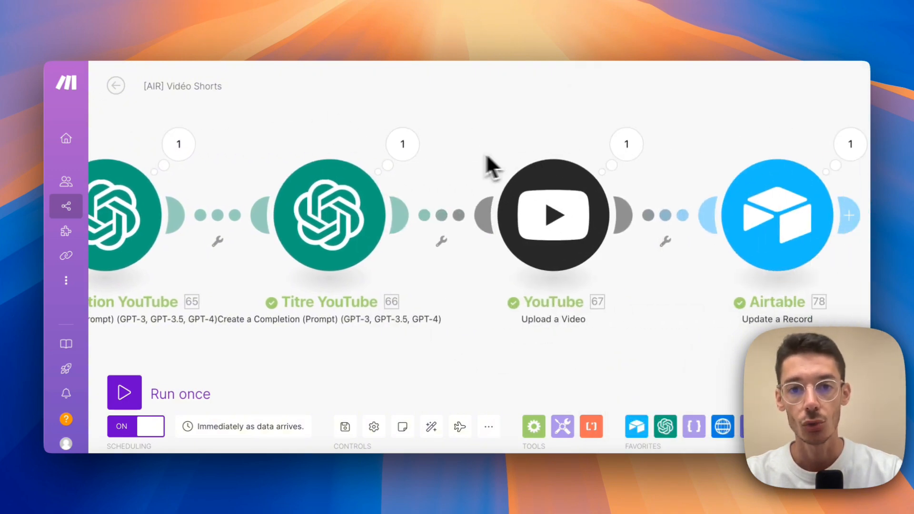
click(558, 156)
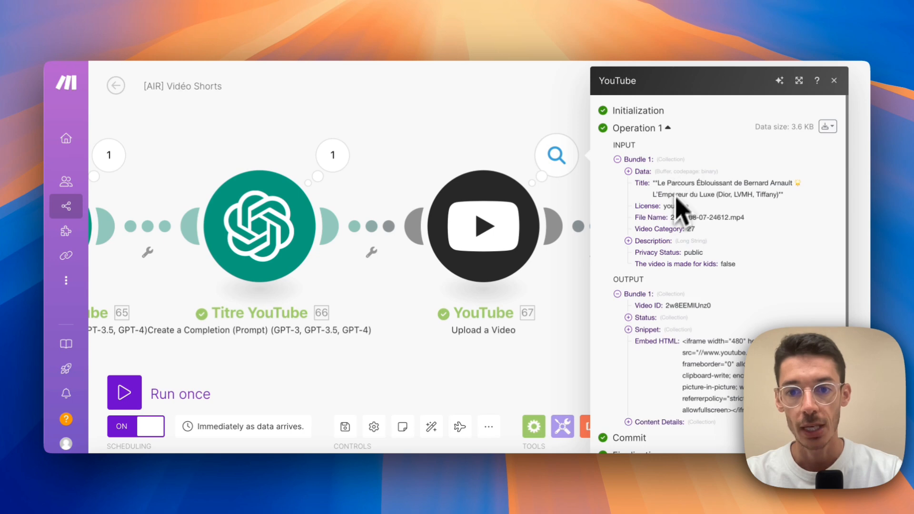
- Review the YouTube upload module's title, file, video category and remaining settings, then close its configuration
click(512, 228)
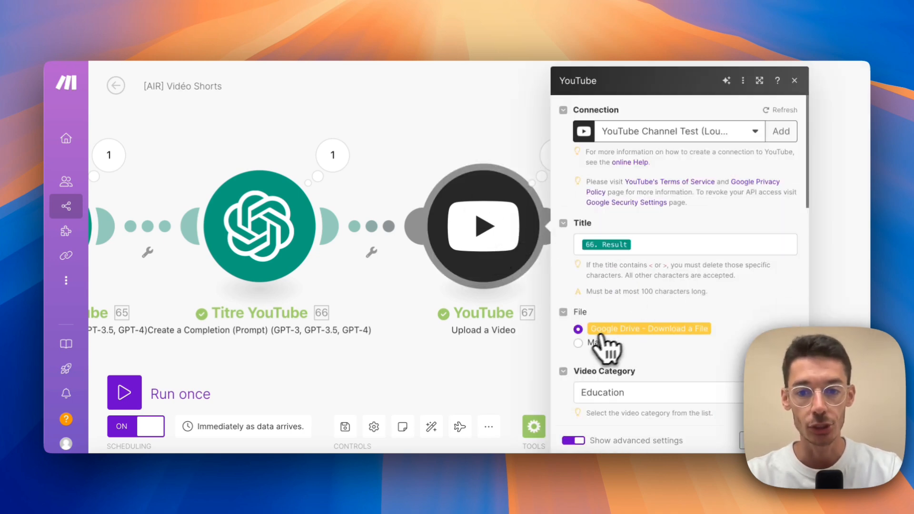
scroll(688, 326, down, 1)
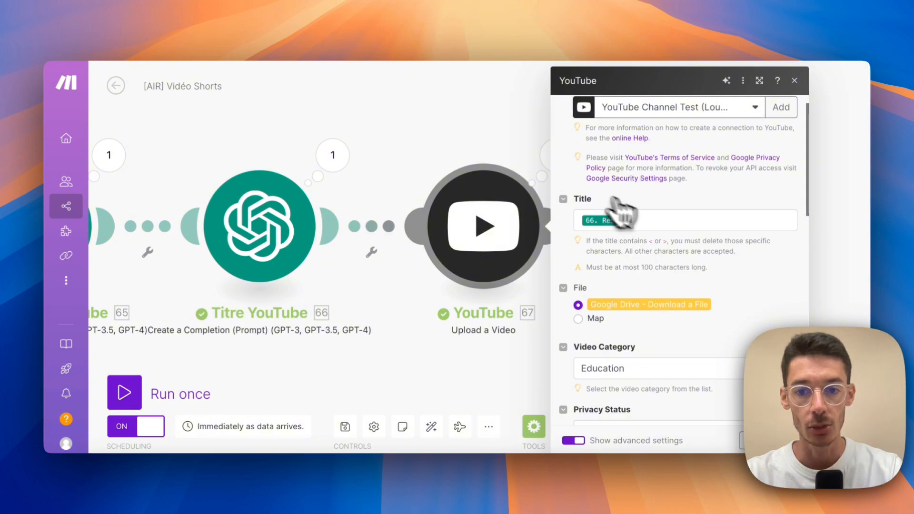
scroll(700, 306, down, 5)
scroll(645, 314, down, 2)
click(788, 441)
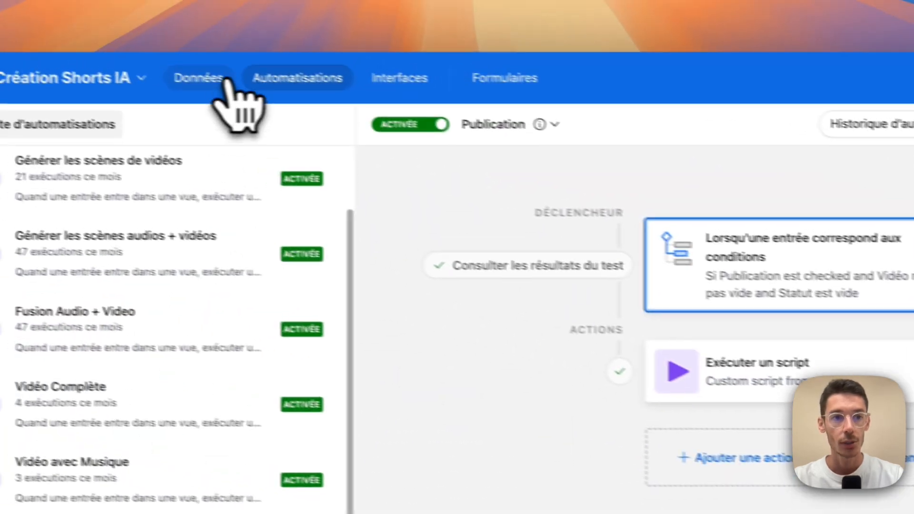
- Return to the Airtable data and check story 19's Vidéo Complète, Publication and Statut fields, then its earlier source and story fields
click(234, 82)
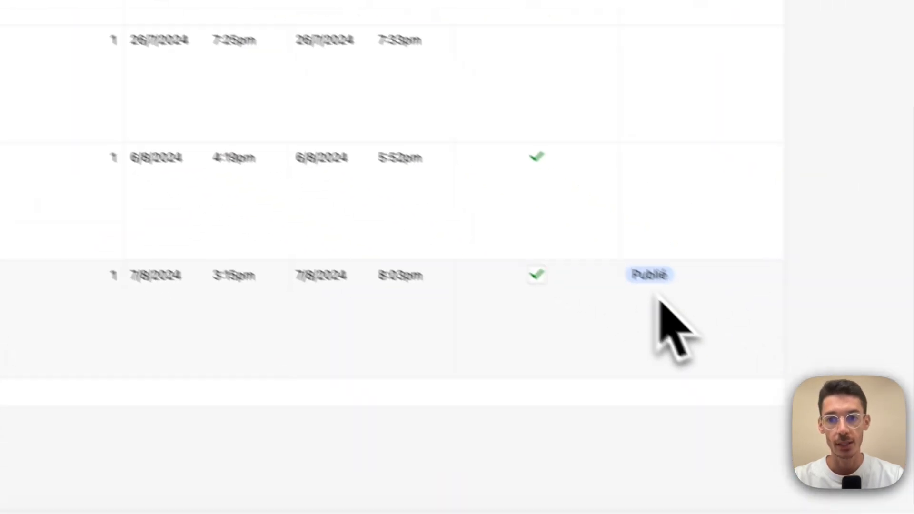
scroll(665, 307, left, 5)
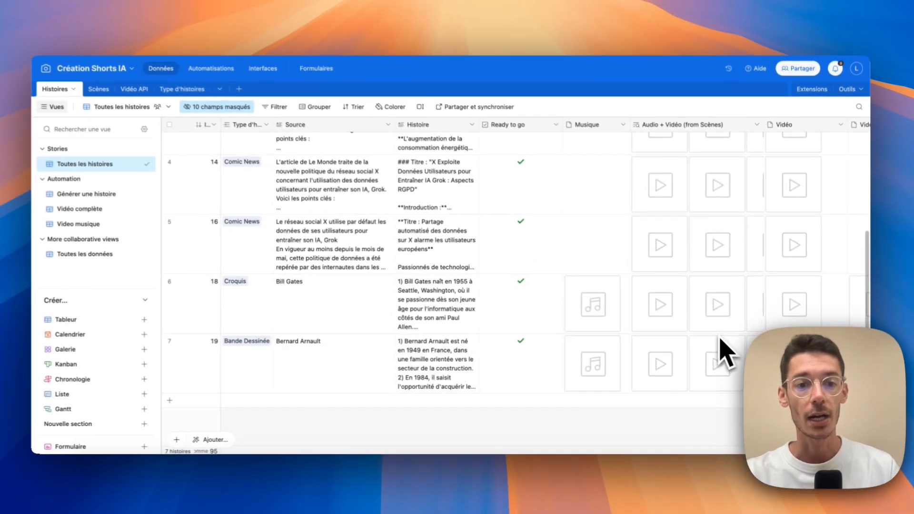
scroll(710, 343, right, 8)
click(710, 348)
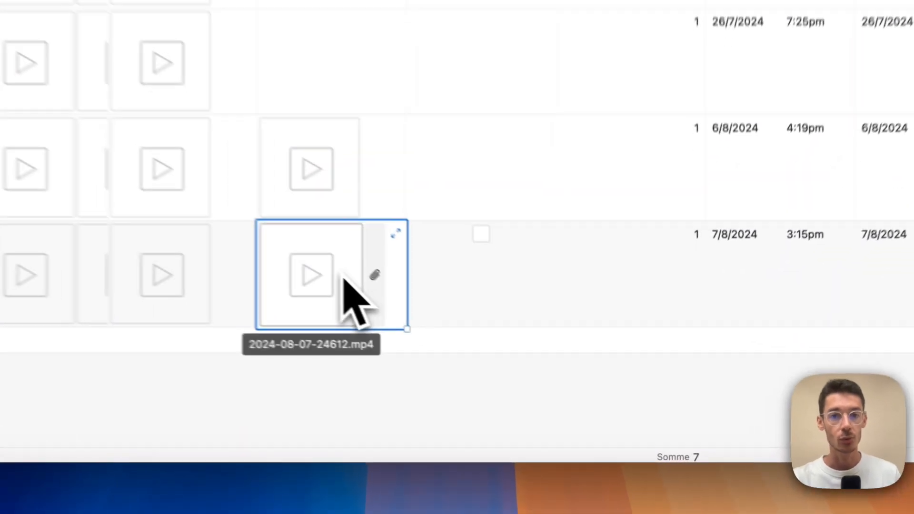
scroll(567, 305, right, 10)
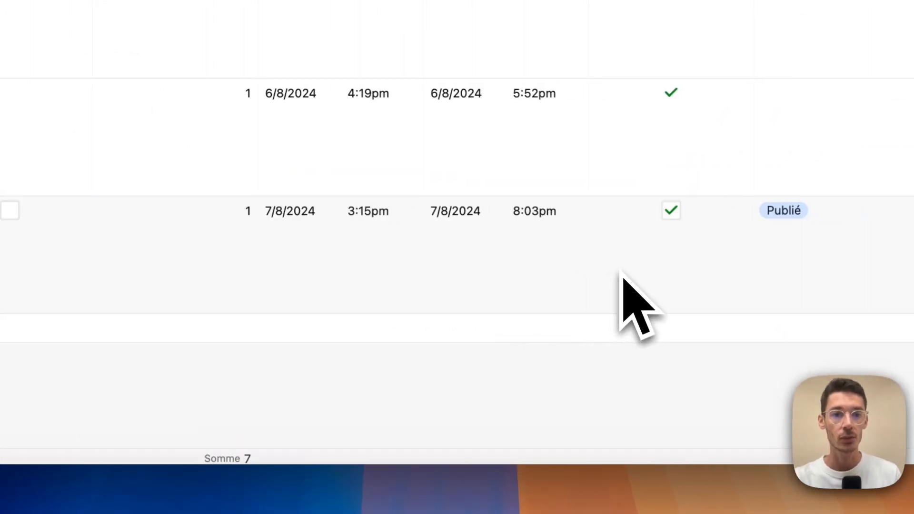
scroll(621, 274, left, 8)
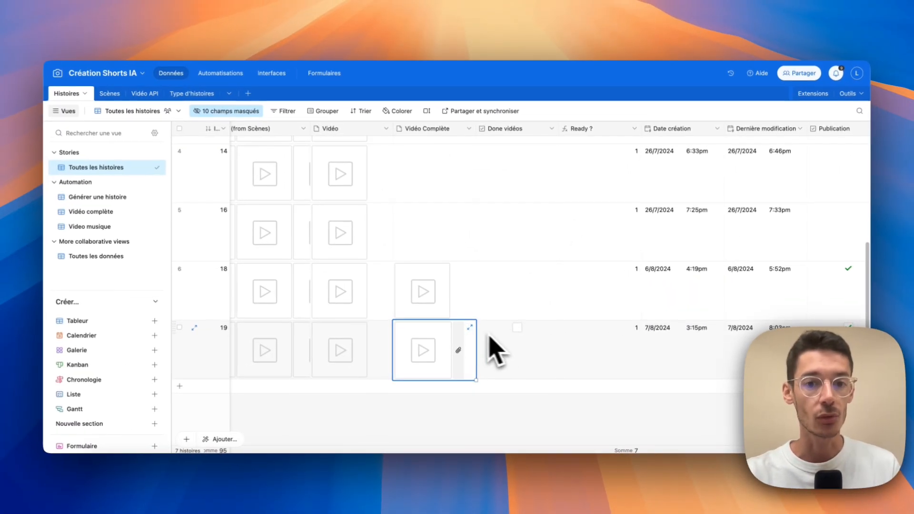
scroll(353, 244, left, 5)
scroll(388, 254, left, 5)
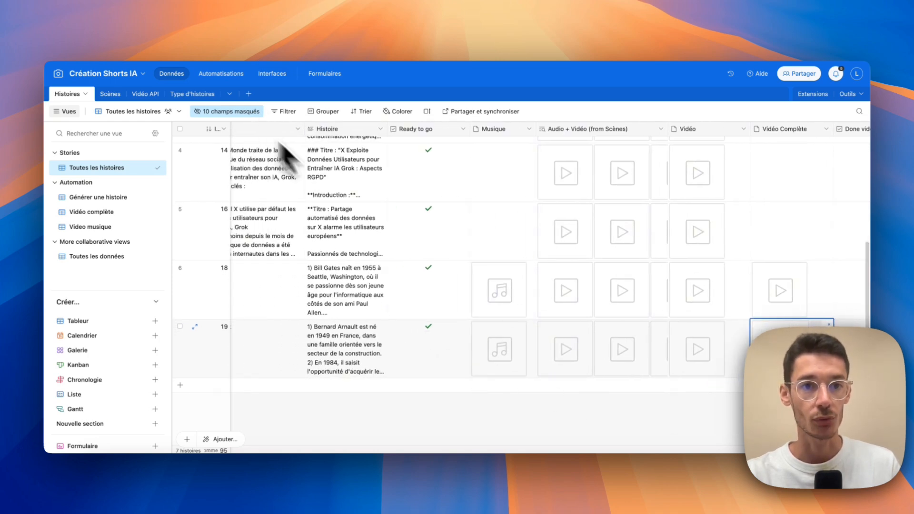
scroll(304, 169, left, 3)
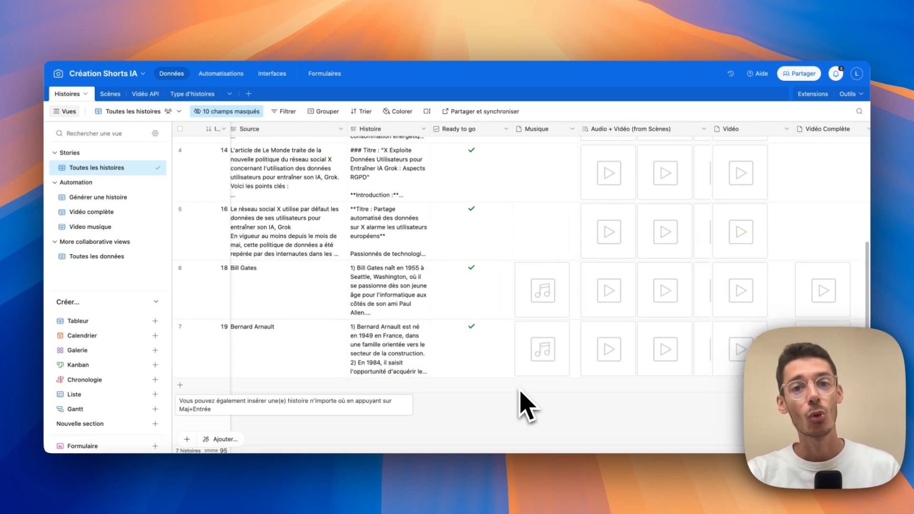